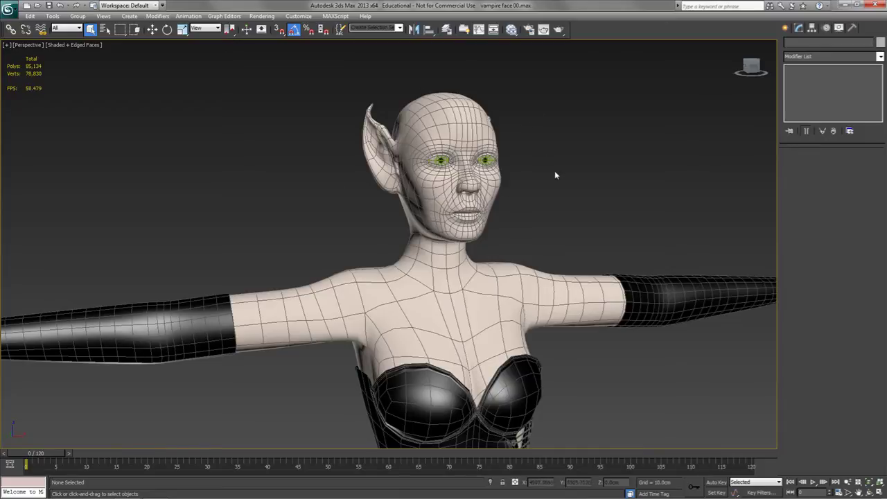
# Clone the vampire body mesh as a copy named "VFace Ref"
pyautogui.click(489, 182)
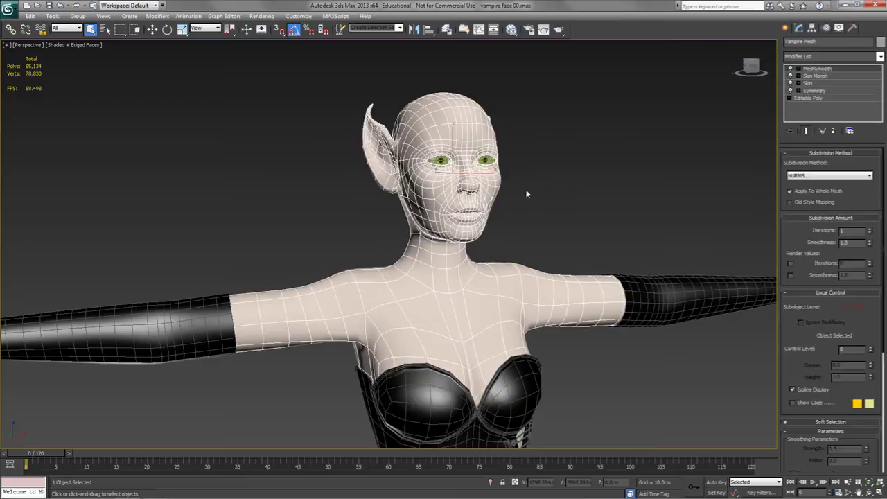
pyautogui.rightClick(635, 144)
pyautogui.click(647, 200)
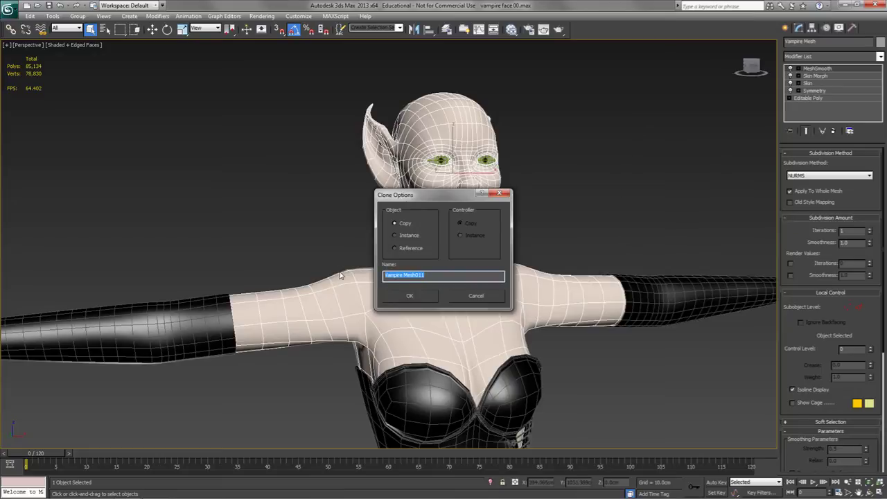
pyautogui.write('VFace Ref')
pyautogui.press('Return')
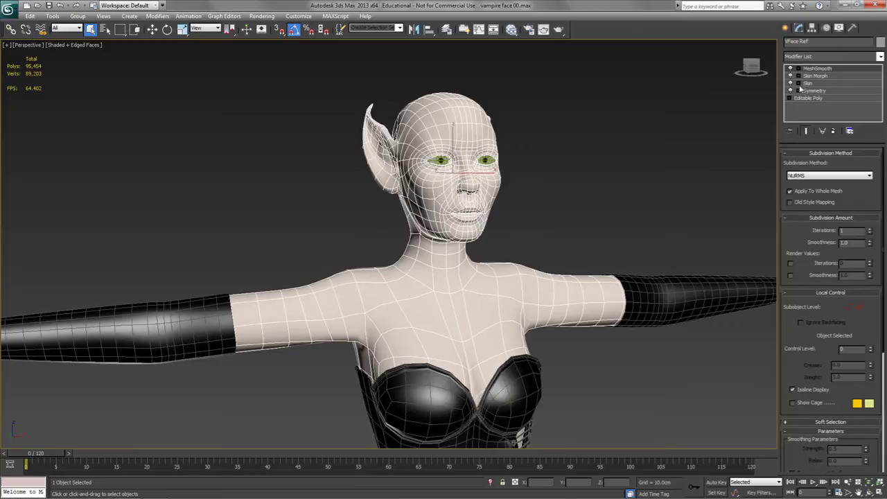
# Remove the MeshSmooth, Skin Morph and Skin modifiers from VFace Ref and collapse its remaining stack to Editable Poly
pyautogui.click(835, 131)
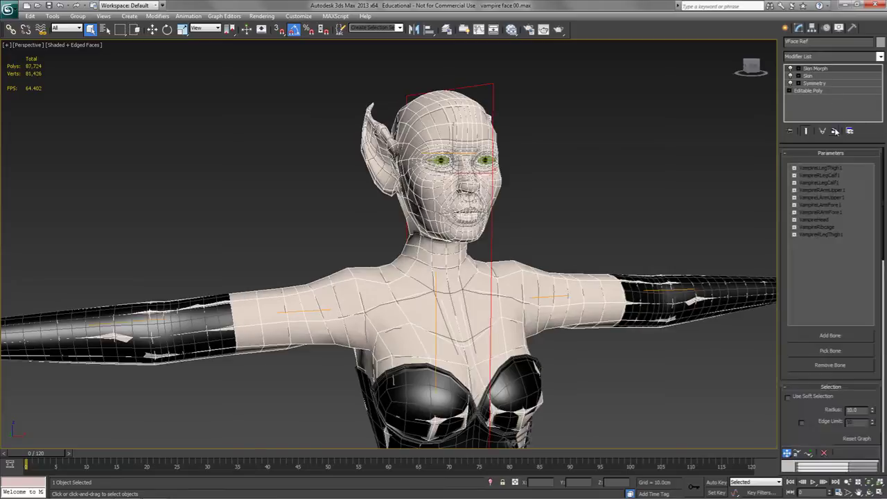
pyautogui.click(834, 131)
pyautogui.click(835, 131)
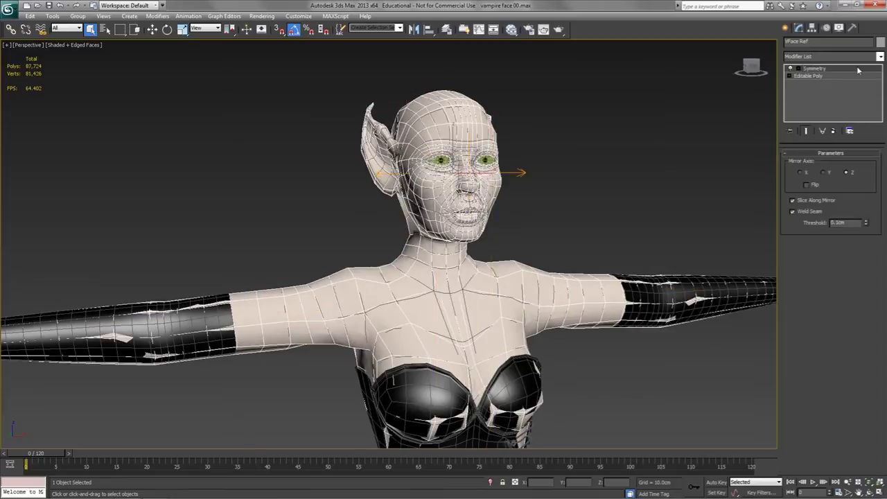
pyautogui.rightClick(822, 75)
pyautogui.click(790, 165)
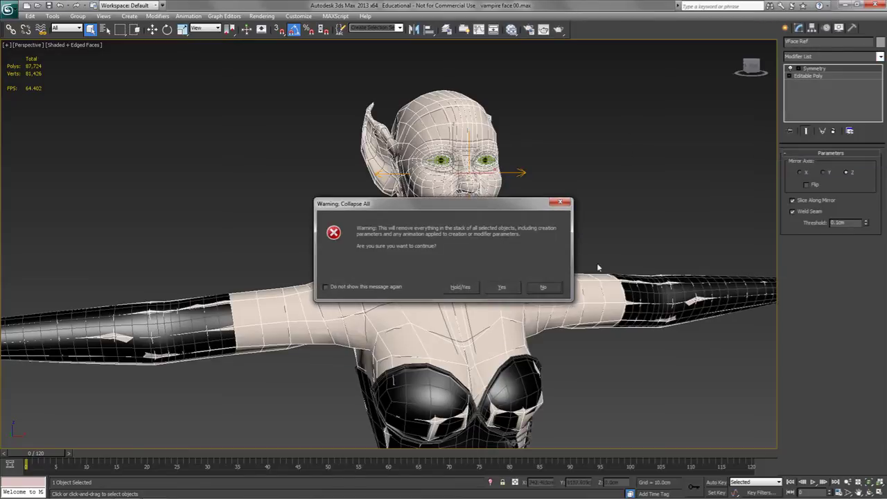
pyautogui.click(500, 285)
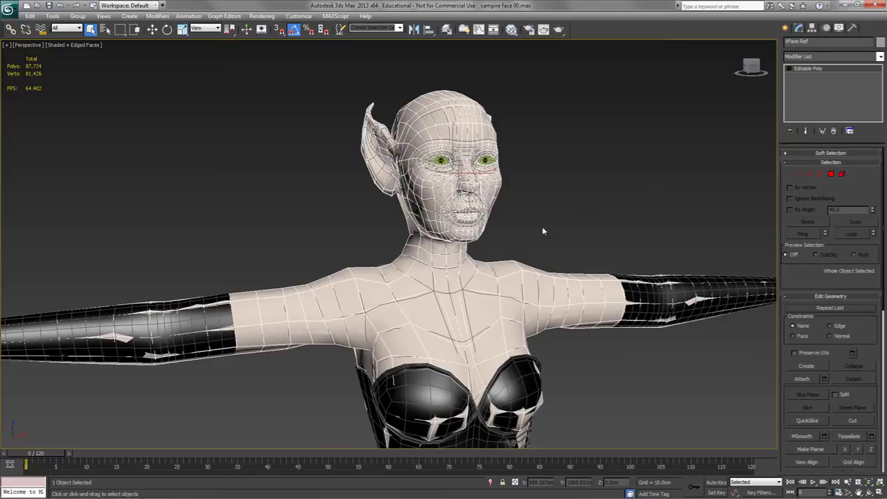
# Move VFace Ref beside the original character by setting its X position to 100 cm
pyautogui.click(488, 186)
pyautogui.scroll(-4, 502, 238)
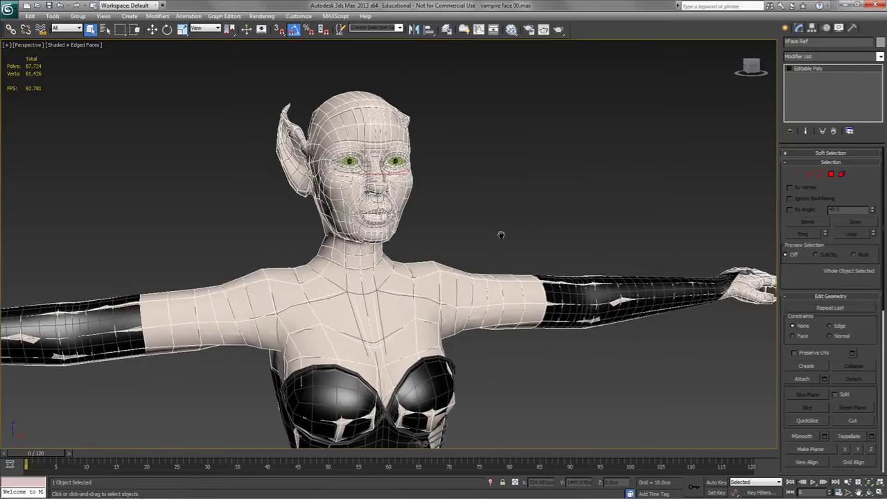
pyautogui.press('w')
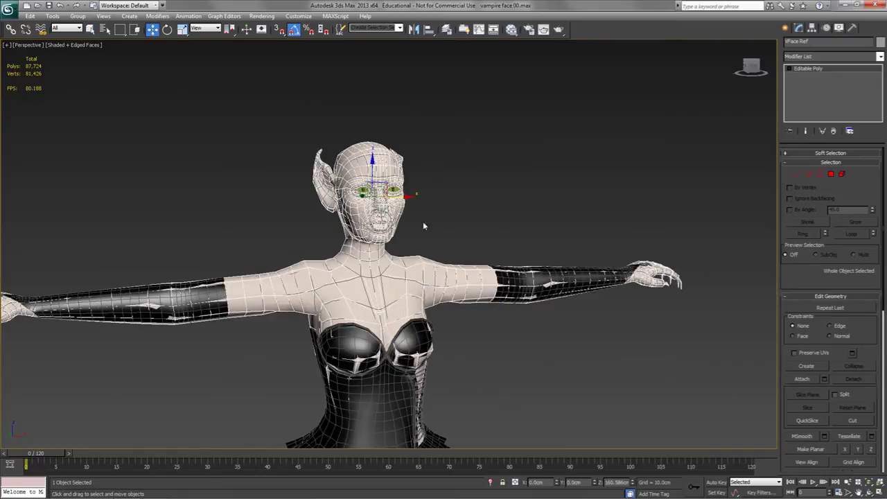
pyautogui.doubleClick(550, 483)
pyautogui.write('100')
pyautogui.press('Return')
pyautogui.moveTo(689, 258); pyautogui.dragTo(507, 291, button='middle')
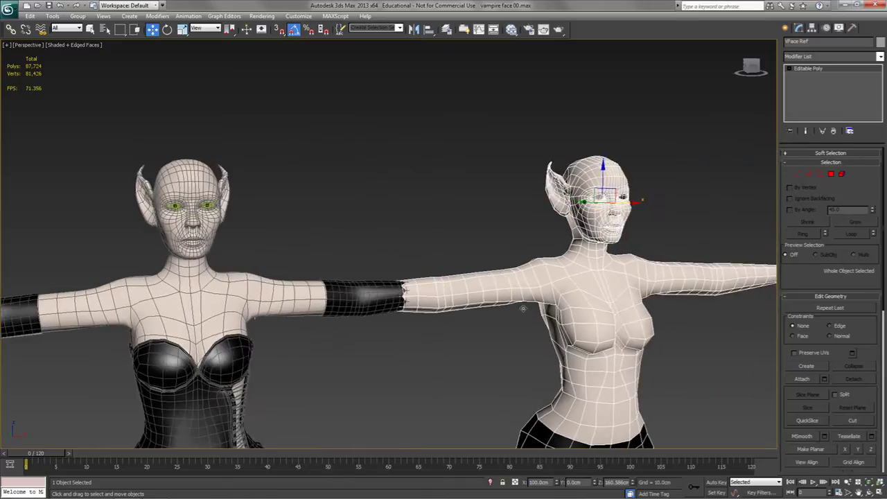
pyautogui.moveTo(399, 195); pyautogui.dragTo(456, 200, button='middle')
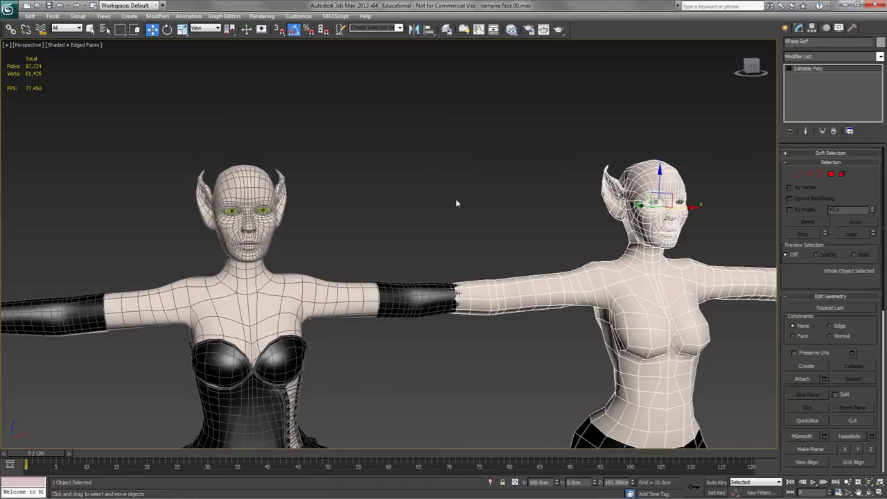
# Hide the original vampire body mesh to expose its eyeballs and teeth
pyautogui.click(253, 179)
pyautogui.rightClick(255, 175)
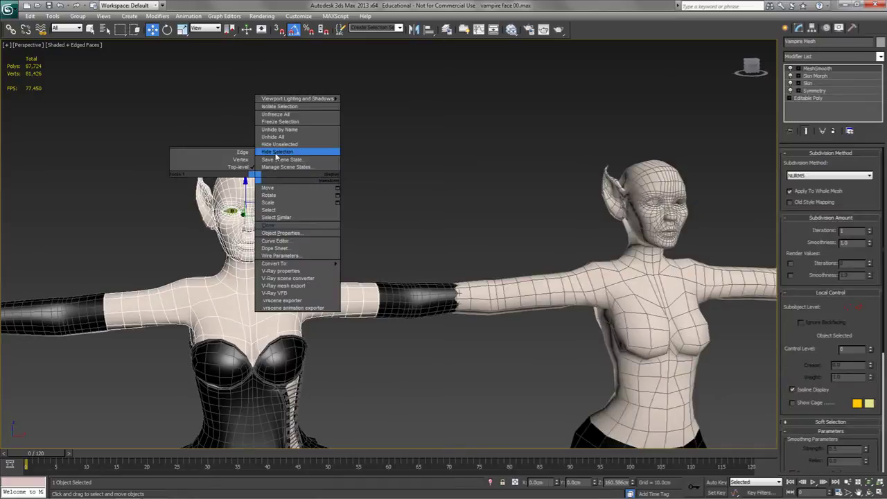
pyautogui.click(276, 152)
# Copy the original's eyeballs and teeth along X and fit the copies into VFace Ref's head in the front view
pyautogui.moveTo(292, 167); pyautogui.dragTo(220, 249)
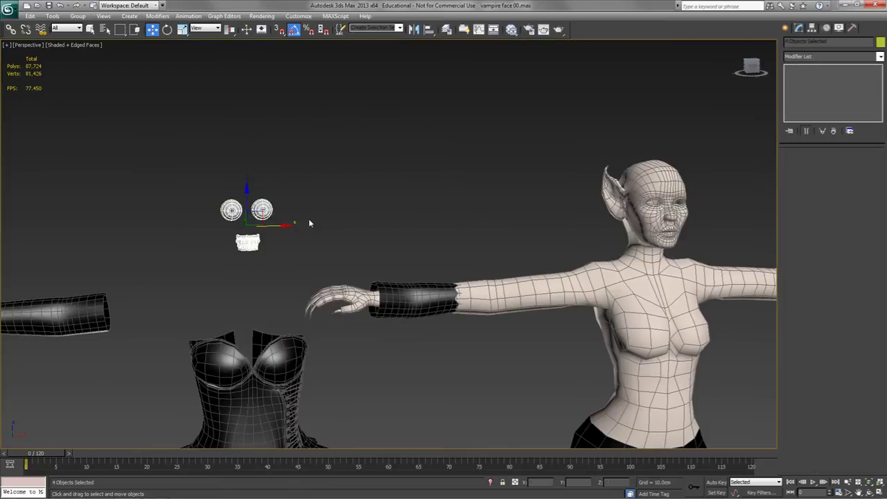
pyautogui.press('f')
pyautogui.moveTo(427, 313); pyautogui.dragTo(280, 311, button='middle')
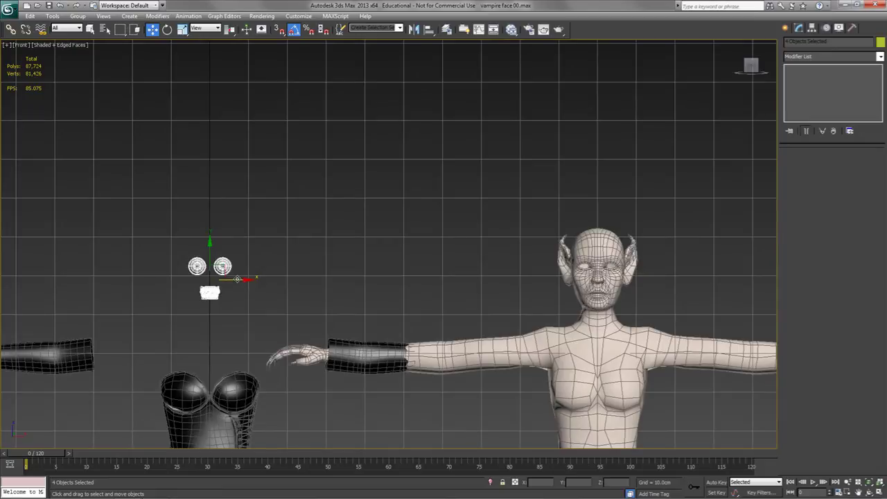
pyautogui.keyDown('shift'); pyautogui.moveTo(239, 280); pyautogui.dragTo(623, 297); pyautogui.keyUp('shift')
pyautogui.click(455, 306)
pyautogui.press('z')
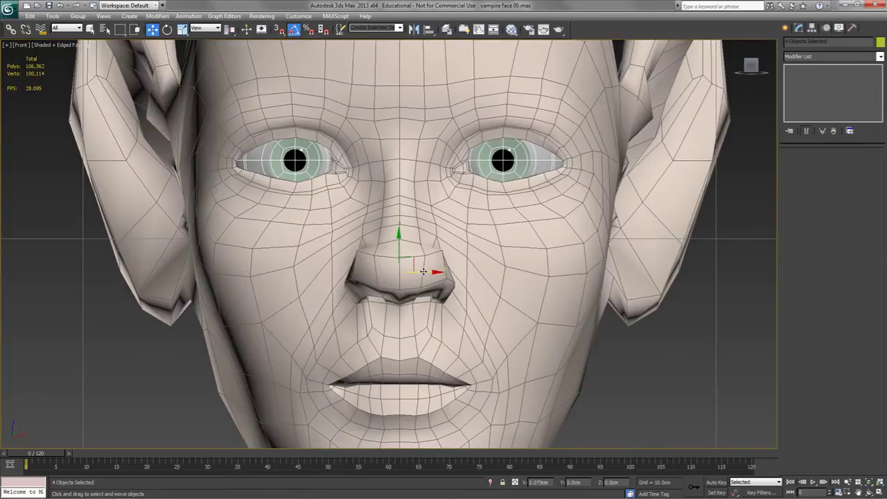
pyautogui.scroll(2, 420, 273)
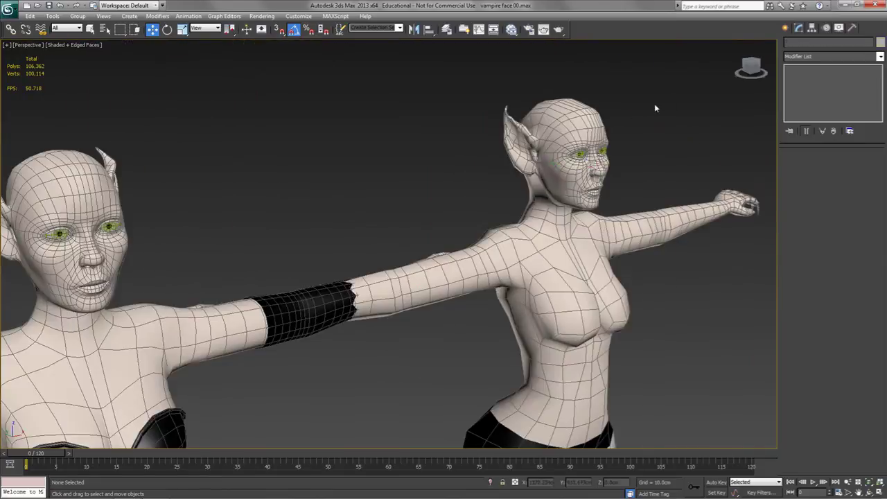
# Put the reference body with its copied eyes and teeth on a new layer named "face morphs"
pyautogui.moveTo(670, 76); pyautogui.dragTo(445, 204)
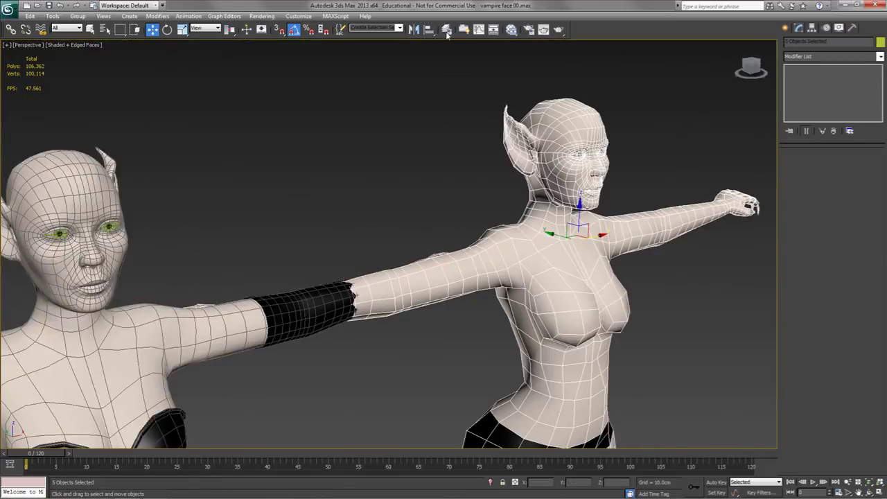
pyautogui.click(446, 29)
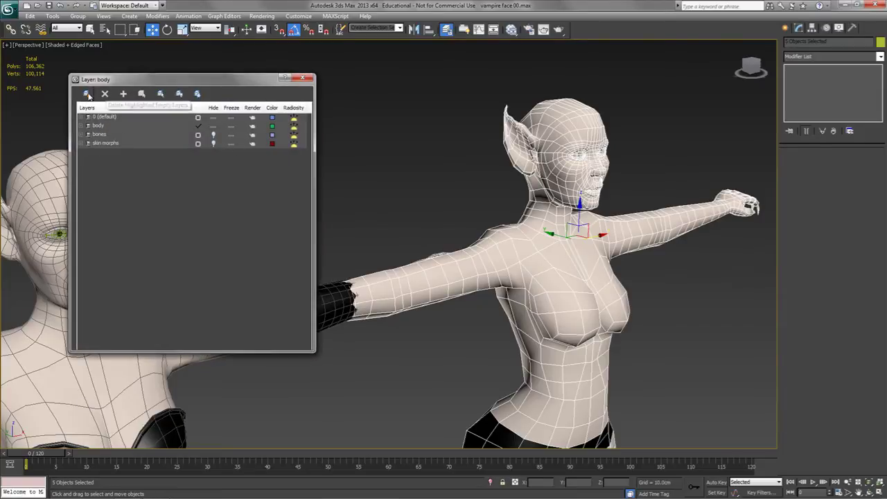
pyautogui.click(86, 93)
pyautogui.click(104, 125)
pyautogui.write('face morphs')
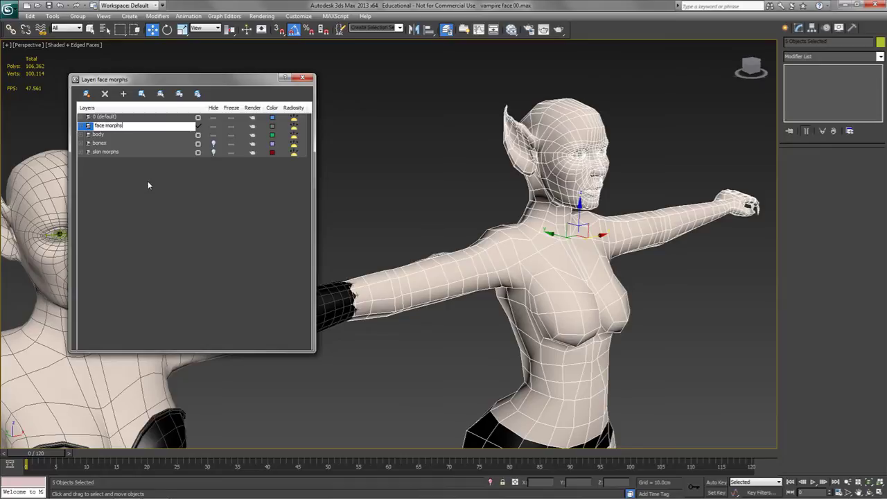
pyautogui.press('Return')
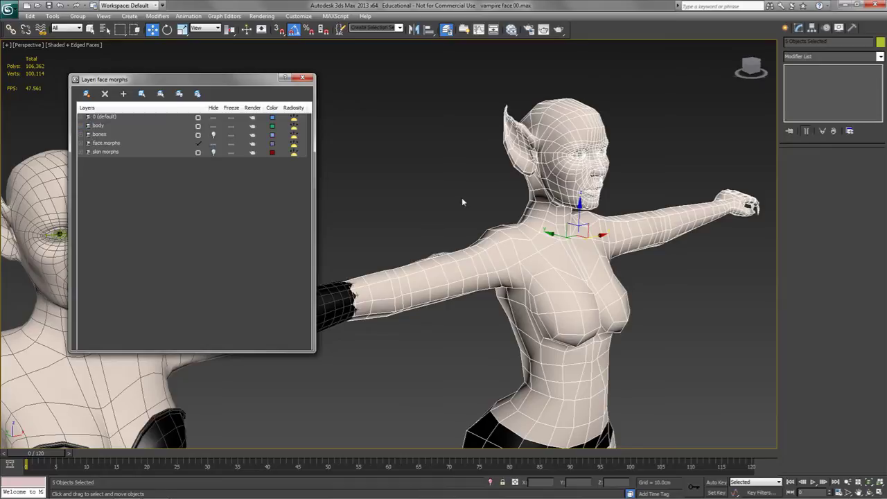
pyautogui.click(639, 169)
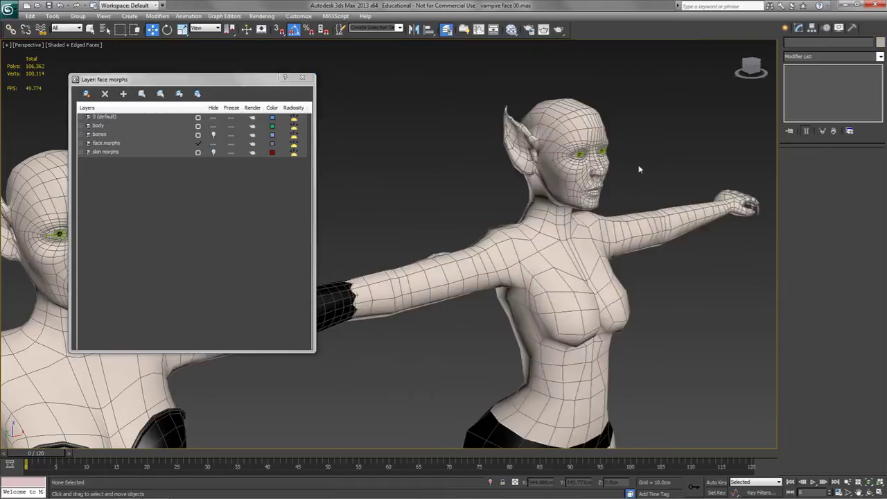
# Hide the body layer and hide all polygons of VFace Ref except those of the head
pyautogui.click(214, 126)
pyautogui.keyDown('alt'); pyautogui.moveTo(663, 250); pyautogui.dragTo(573, 255, button='middle'); pyautogui.keyUp('alt')
pyautogui.click(564, 222)
pyautogui.click(831, 174)
pyautogui.press('f')
pyautogui.press('z')
pyautogui.moveTo(683, 86); pyautogui.dragTo(355, 340)
pyautogui.press('p')
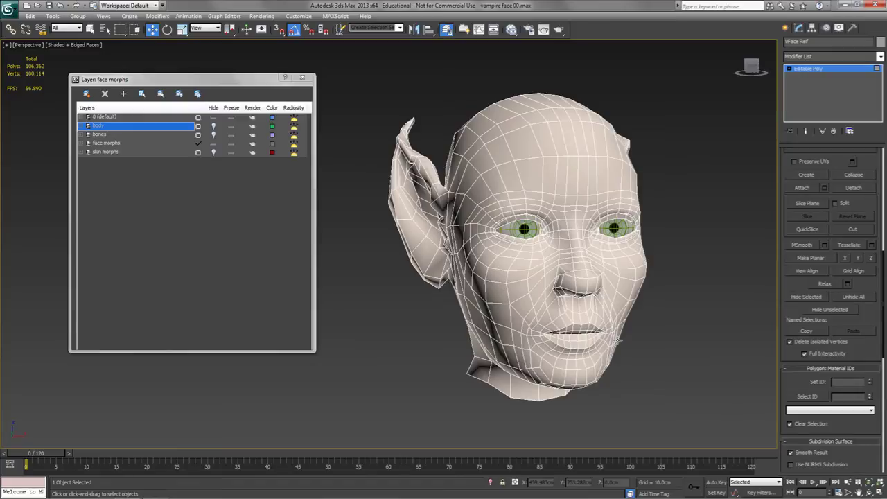
pyautogui.click(302, 77)
pyautogui.keyDown('alt'); pyautogui.moveTo(655, 362); pyautogui.dragTo(498, 281, button='middle'); pyautogui.keyUp('alt')
pyautogui.scroll(-4, 485, 295)
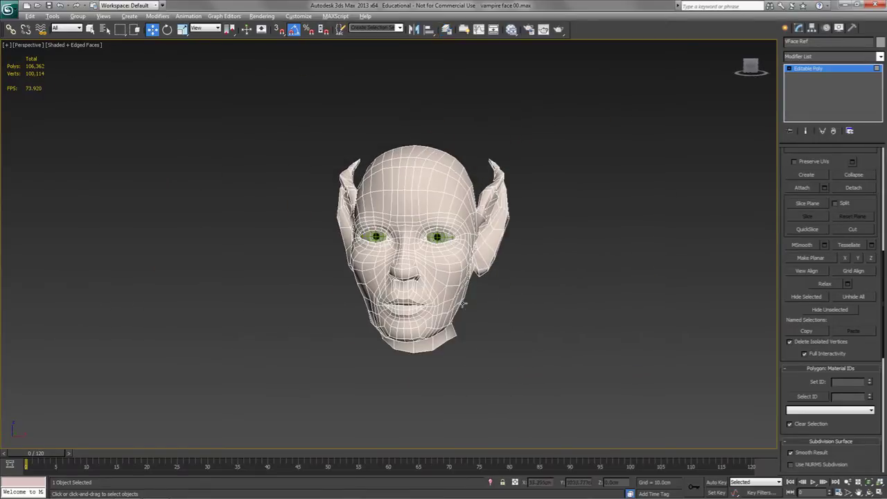
# Rename the copied eyes and teeth in wireframe display, replacing the "Vampire" prefix with "VFace Ref"
pyautogui.press('F3')
pyautogui.press('w')
pyautogui.click(522, 244)
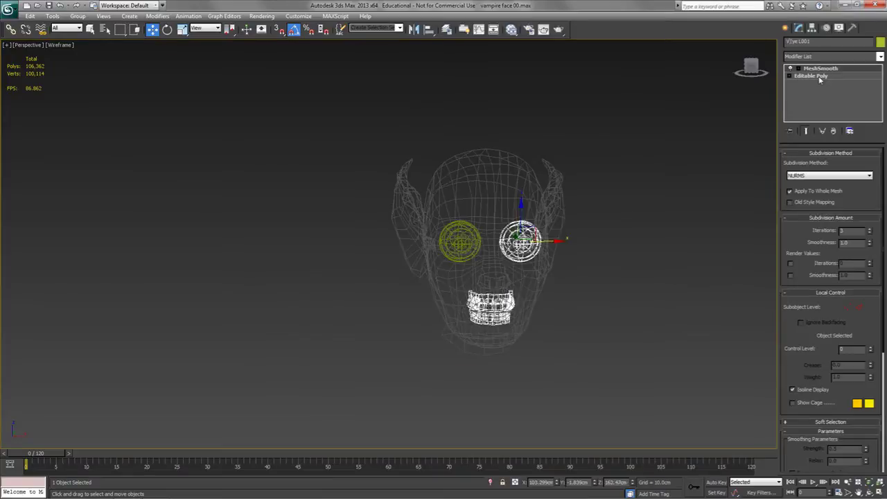
pyautogui.write('Ref')
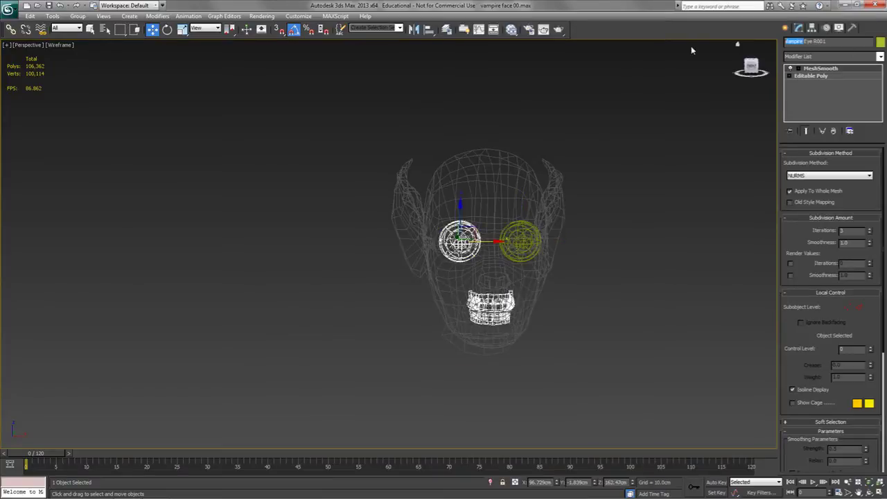
pyautogui.write('Ref')
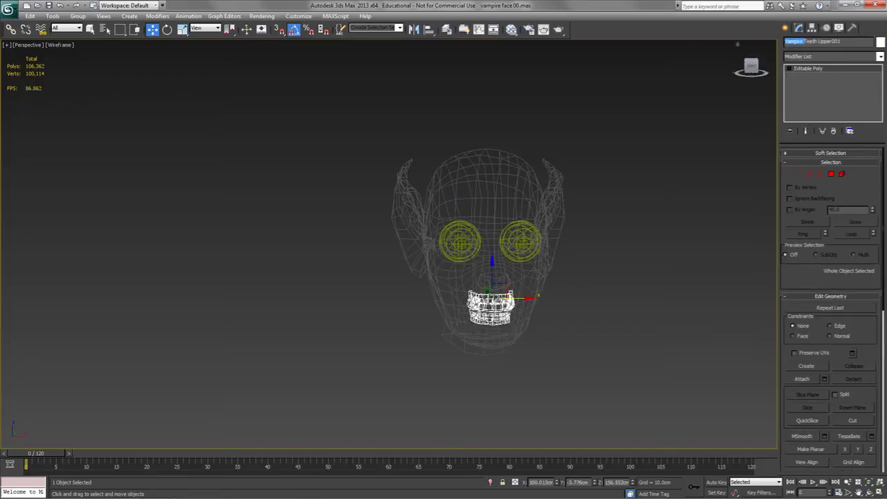
pyautogui.write('VFace Ref')
pyautogui.click(501, 324)
pyautogui.click(503, 319)
pyautogui.doubleClick(796, 42)
pyautogui.write('VFace Ref')
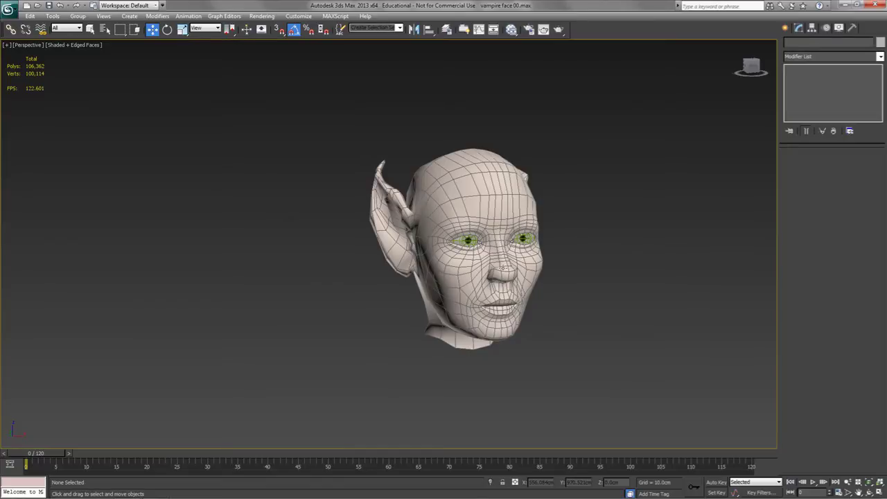
# Clone the reference head together with its eyes and teeth as a copy placed beside it along X
pyautogui.keyDown('alt'); pyautogui.moveTo(510, 278); pyautogui.dragTo(528, 308, button='middle'); pyautogui.keyUp('alt')
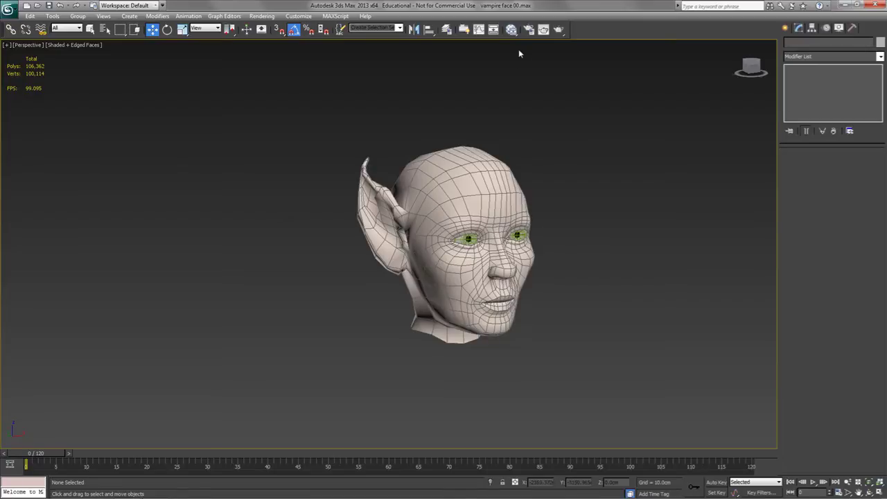
pyautogui.keyDown('alt'); pyautogui.moveTo(458, 67); pyautogui.dragTo(263, 73, button='middle'); pyautogui.keyUp('alt')
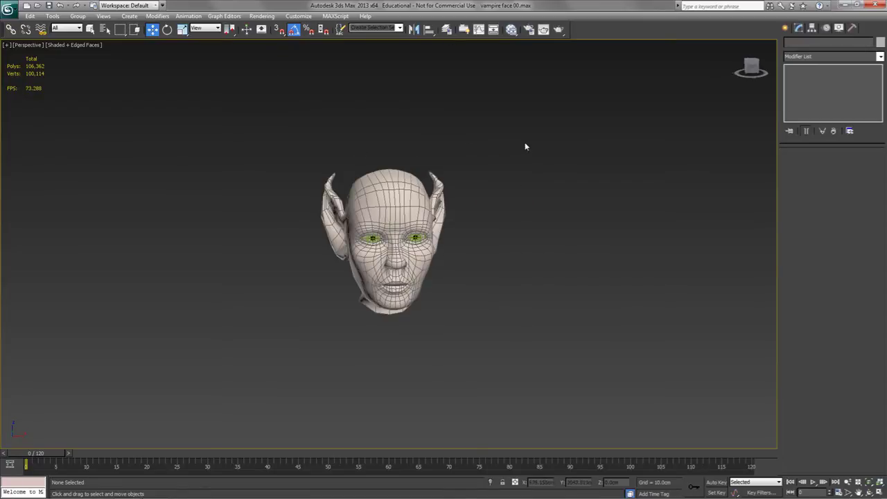
pyautogui.moveTo(482, 123); pyautogui.dragTo(272, 340)
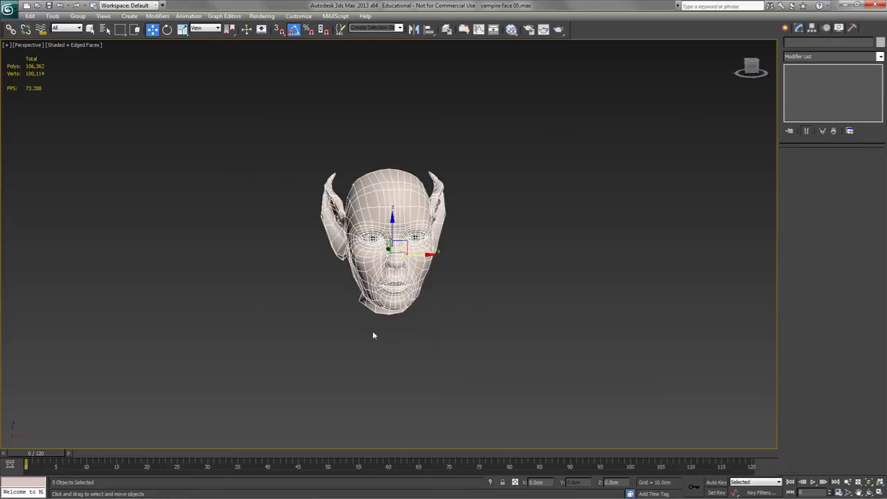
pyautogui.keyDown('shift'); pyautogui.moveTo(416, 256); pyautogui.dragTo(586, 256); pyautogui.keyUp('shift')
pyautogui.click(446, 304)
pyautogui.scroll(5, 641, 271)
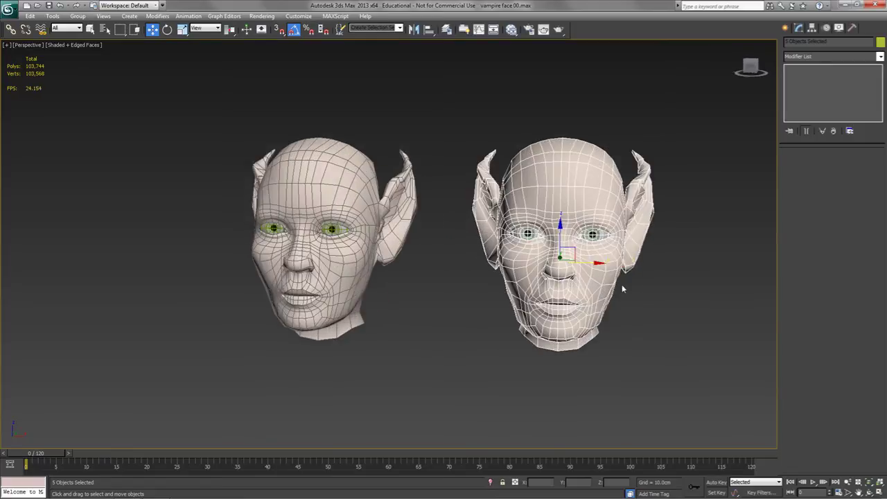
# Move the cloned head and its parts farther from the reference head, to about X 132.5 cm
pyautogui.press('f')
pyautogui.moveTo(411, 257); pyautogui.dragTo(163, 233, button='middle')
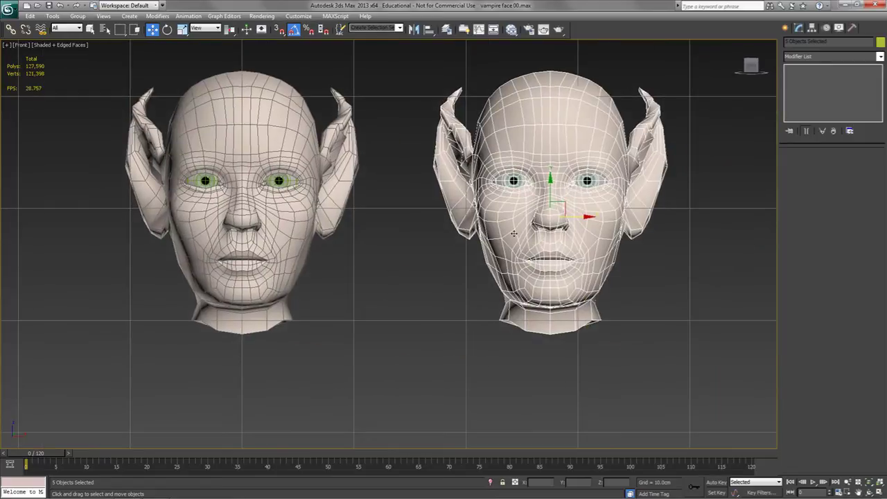
pyautogui.moveTo(575, 215); pyautogui.dragTo(632, 217)
pyautogui.moveTo(682, 267); pyautogui.dragTo(601, 270, button='middle')
pyautogui.press('p')
pyautogui.click(517, 325)
pyautogui.scroll(-5, 524, 318)
pyautogui.moveTo(495, 183); pyautogui.dragTo(479, 253, button='middle')
pyautogui.click(513, 147)
pyautogui.press('z')
pyautogui.moveTo(535, 244); pyautogui.dragTo(660, 237, button='middle')
pyautogui.scroll(-2, 521, 299)
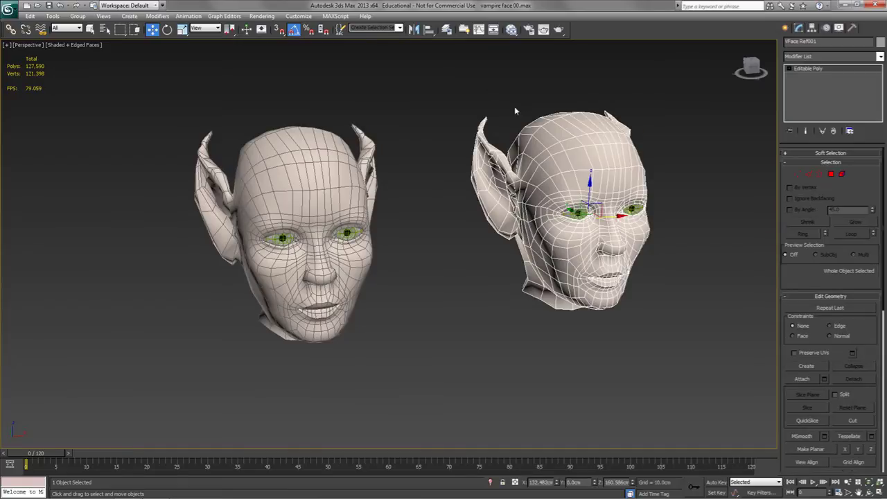
# Clear the selection and unhide the bones layer
pyautogui.click(658, 277)
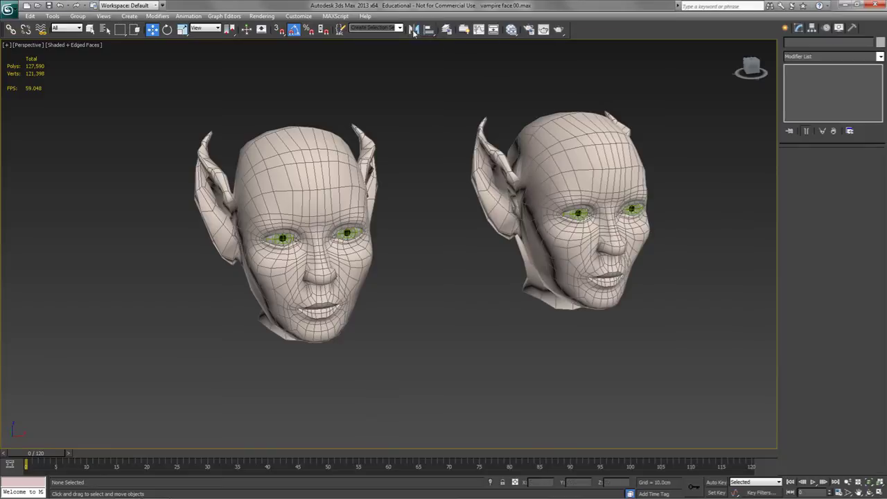
pyautogui.click(446, 29)
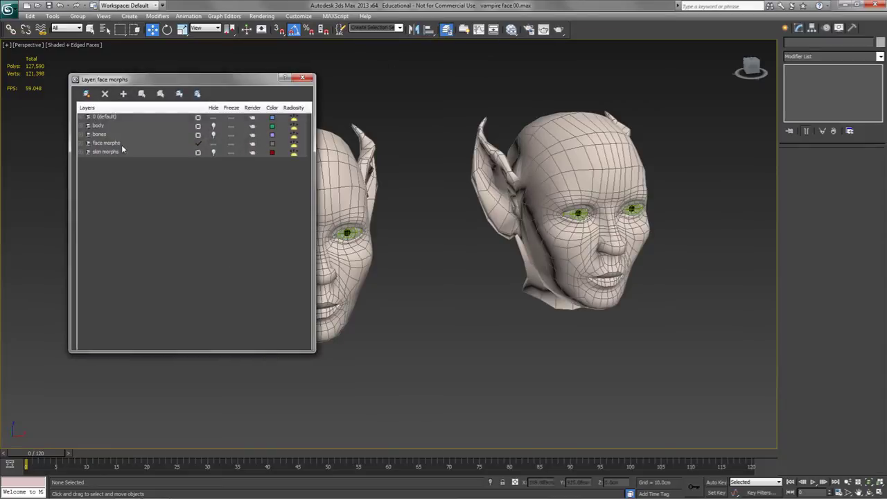
pyautogui.click(213, 134)
pyautogui.click(302, 78)
# Clone the character's head, jaw and neck bones as a copy placed inside the second duplicate head
pyautogui.scroll(-5, 381, 248)
pyautogui.moveTo(382, 248); pyautogui.dragTo(488, 233, button='middle')
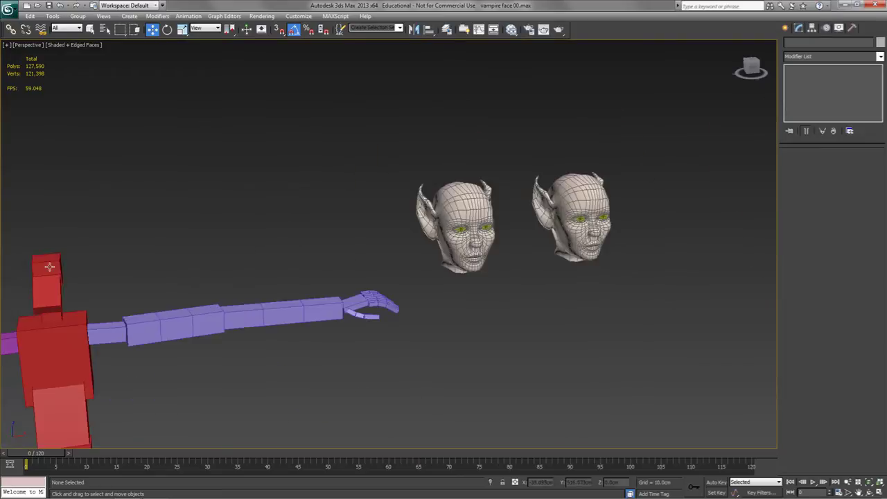
pyautogui.click(49, 266)
pyautogui.moveTo(95, 266)
pyautogui.keyDown('shift'); pyautogui.mouseDown()
pyautogui.moveTo(256, 271)
pyautogui.moveTo(605, 255)
pyautogui.mouseUp(); pyautogui.keyUp('shift')
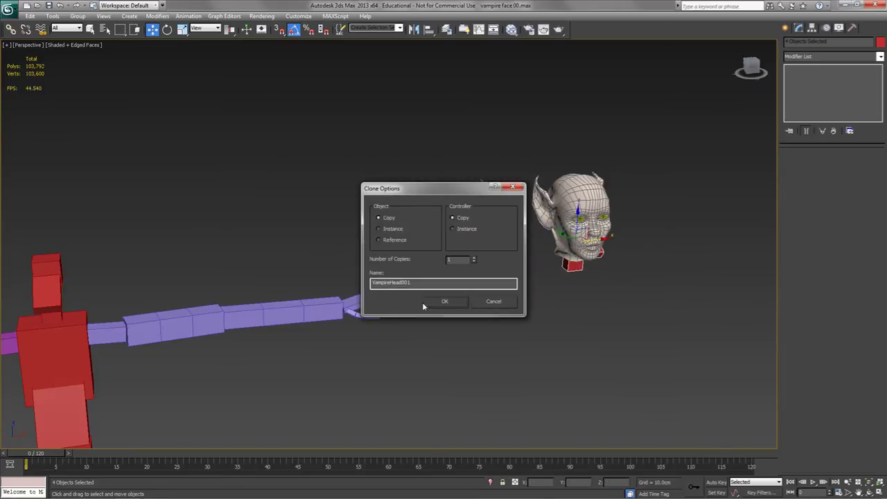
pyautogui.click(445, 300)
# Align the cloned bones along X with the centre of the second duplicate head in front view
pyautogui.press('f')
pyautogui.press('z')
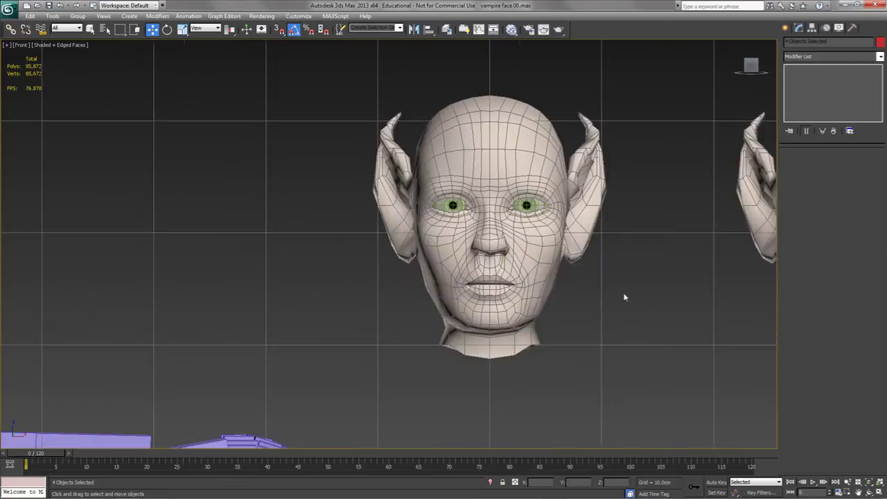
pyautogui.moveTo(773, 306); pyautogui.dragTo(363, 324, button='middle')
pyautogui.moveTo(499, 336); pyautogui.dragTo(492, 337, button='middle')
pyautogui.scroll(3, 492, 338)
pyautogui.moveTo(556, 413); pyautogui.dragTo(543, 302, button='middle')
pyautogui.moveTo(521, 302); pyautogui.dragTo(503, 310)
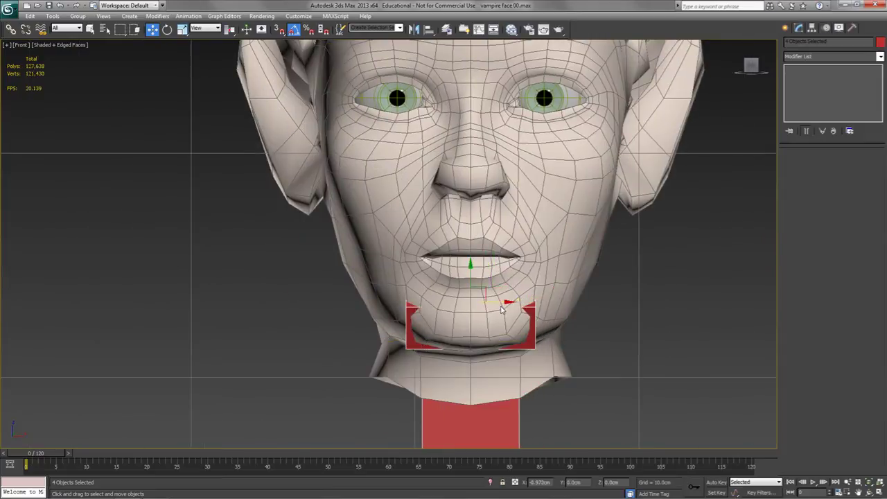
# Isolate the second duplicate head together with its eyes, teeth and cloned bones in perspective view
pyautogui.press('p')
pyautogui.moveTo(519, 244)
pyautogui.mouseDown(button='middle')
pyautogui.moveTo(639, 250)
pyautogui.moveTo(515, 244)
pyautogui.moveTo(533, 251)
pyautogui.mouseUp(button='middle')
pyautogui.scroll(-4, 581, 247)
pyautogui.click(584, 385)
pyautogui.moveTo(588, 397); pyautogui.dragTo(295, 59)
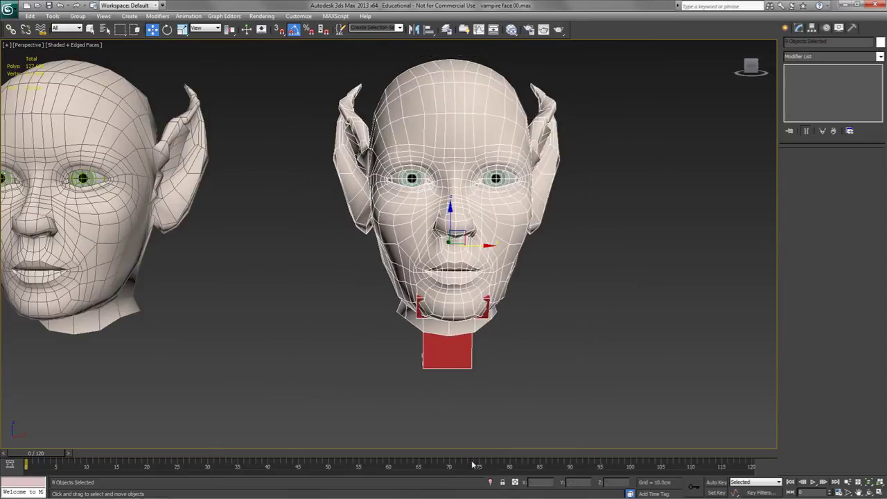
pyautogui.click(491, 483)
# Add an absolute animation layer to the cloned neck bone's rig and switch the rig to animation mode
pyautogui.click(373, 353)
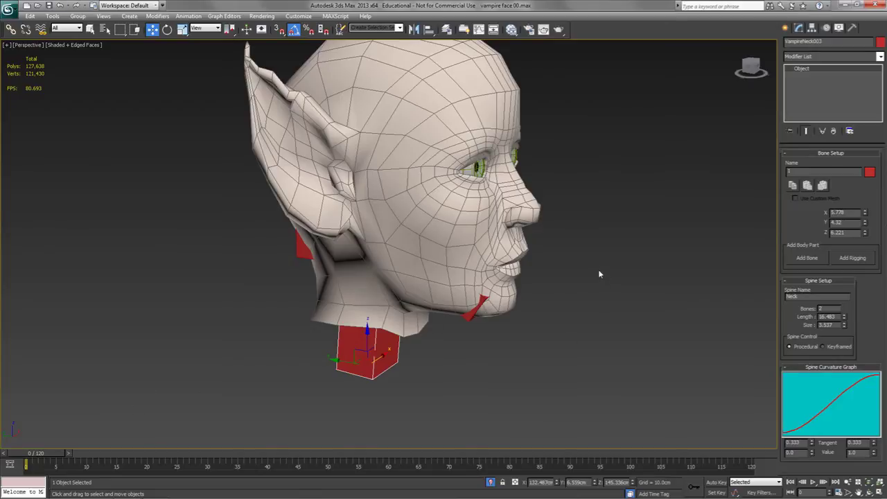
pyautogui.click(825, 27)
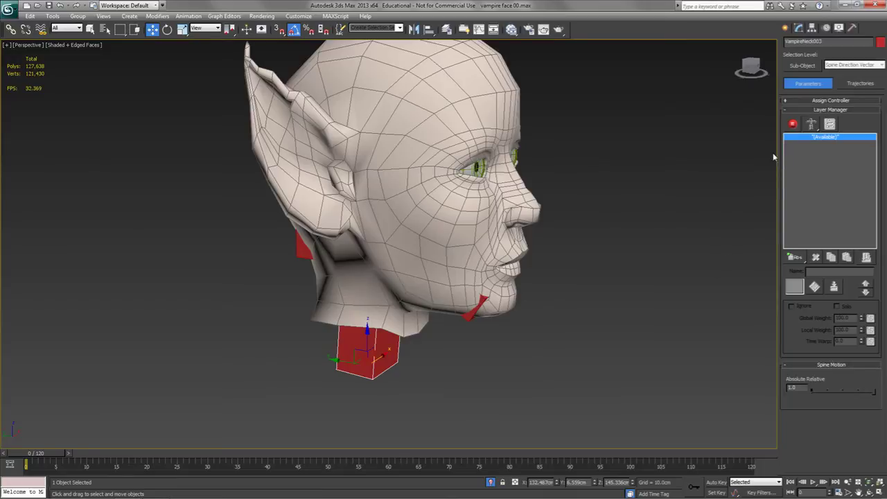
pyautogui.moveTo(795, 261); pyautogui.dragTo(797, 277)
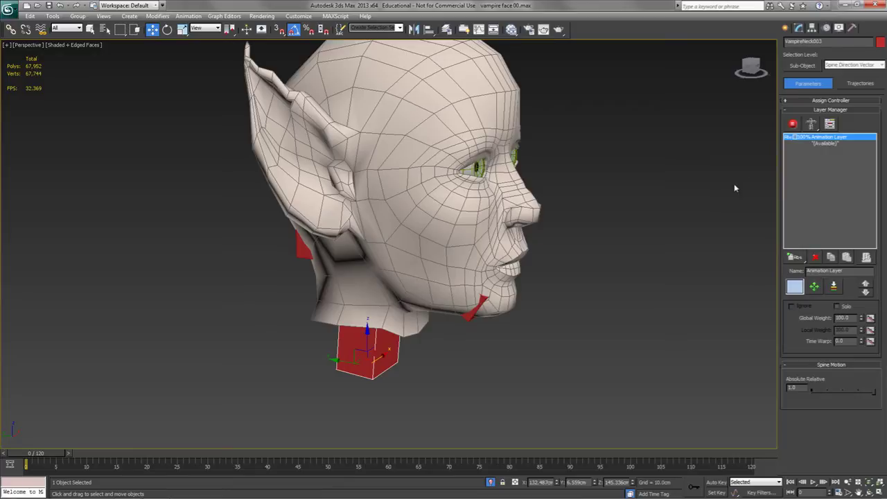
pyautogui.click(792, 125)
# Make the isolated head mesh see-through
pyautogui.click(469, 311)
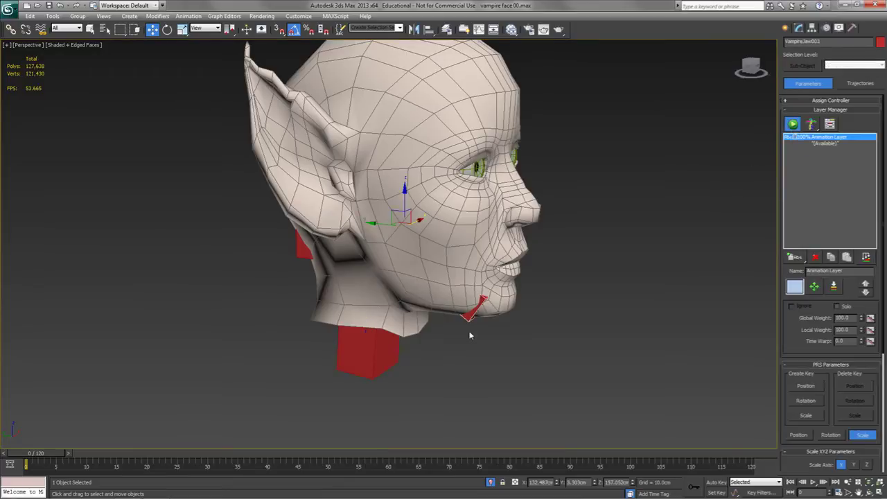
pyautogui.click(509, 238)
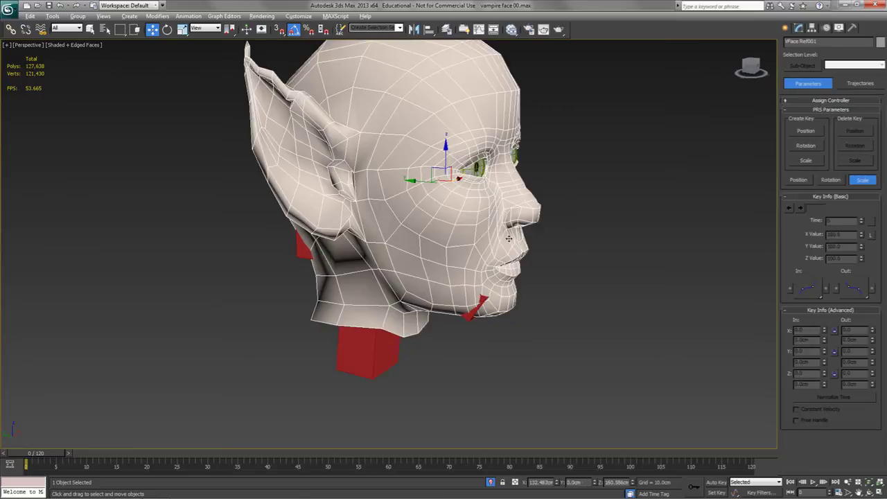
pyautogui.hotkey('alt', 'x')
pyautogui.click(563, 295)
# Link the upper teeth to the cloned head bone and the lower teeth to the cloned jaw bone
pyautogui.scroll(3, 512, 278)
pyautogui.click(11, 30)
pyautogui.moveTo(556, 237); pyautogui.dragTo(368, 142)
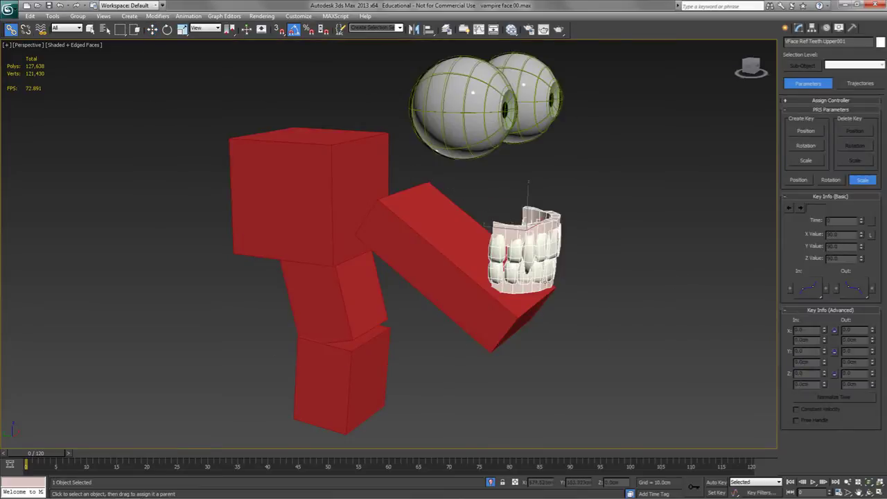
pyautogui.moveTo(545, 282); pyautogui.dragTo(512, 316)
pyautogui.click(572, 333)
# Unhide all hidden objects to bring back the see-through head
pyautogui.rightClick(601, 228)
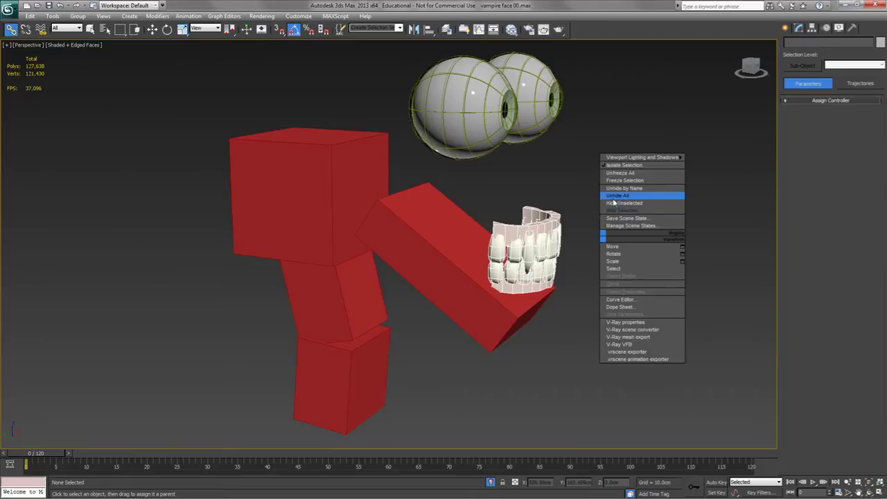
pyautogui.click(610, 194)
pyautogui.doubleClick(508, 235)
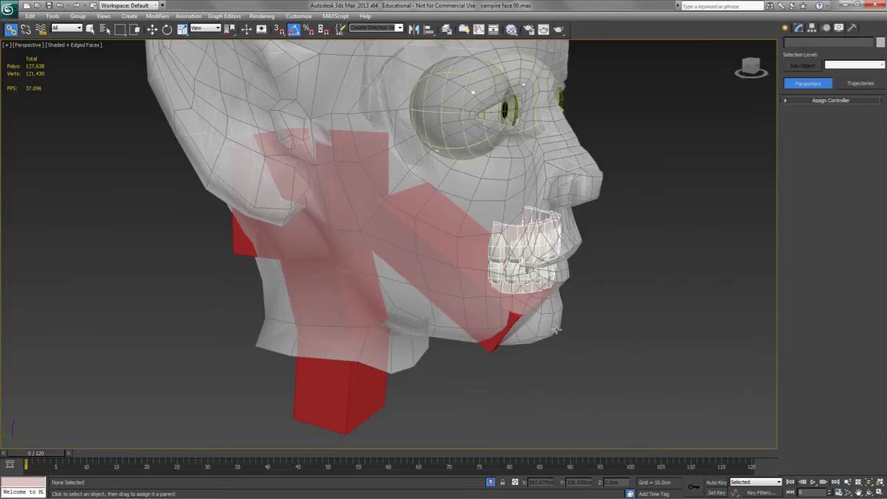
pyautogui.moveTo(456, 269)
pyautogui.keyDown('alt'); pyautogui.mouseDown(button='middle')
pyautogui.moveTo(410, 272)
pyautogui.moveTo(451, 280)
pyautogui.moveTo(442, 275)
pyautogui.mouseUp(button='middle'); pyautogui.keyUp('alt')
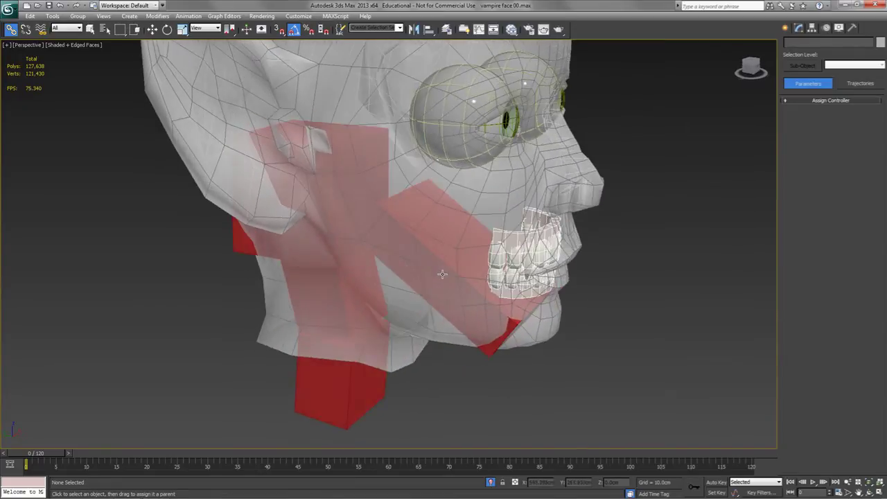
# Go to frame 10, select the jaw bone for rotation and turn on Auto Key
pyautogui.click(339, 402)
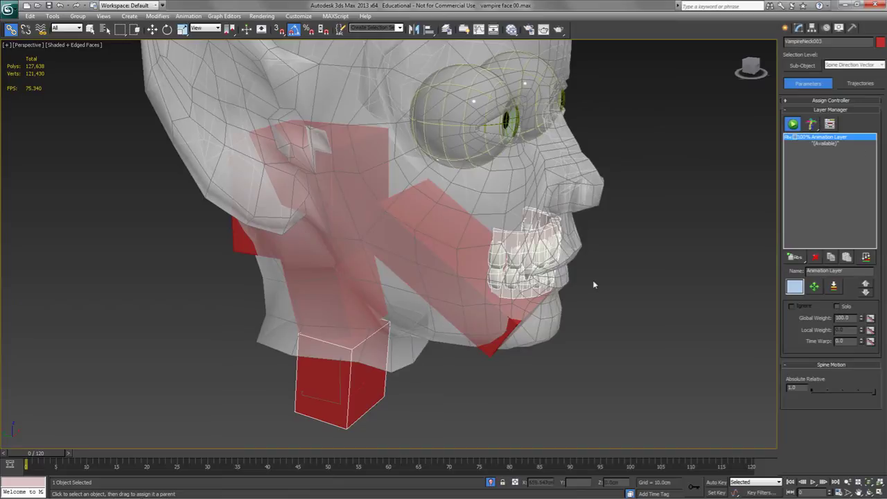
pyautogui.moveTo(60, 455); pyautogui.dragTo(115, 457)
pyautogui.click(503, 337)
pyautogui.click(497, 345)
pyautogui.press('e')
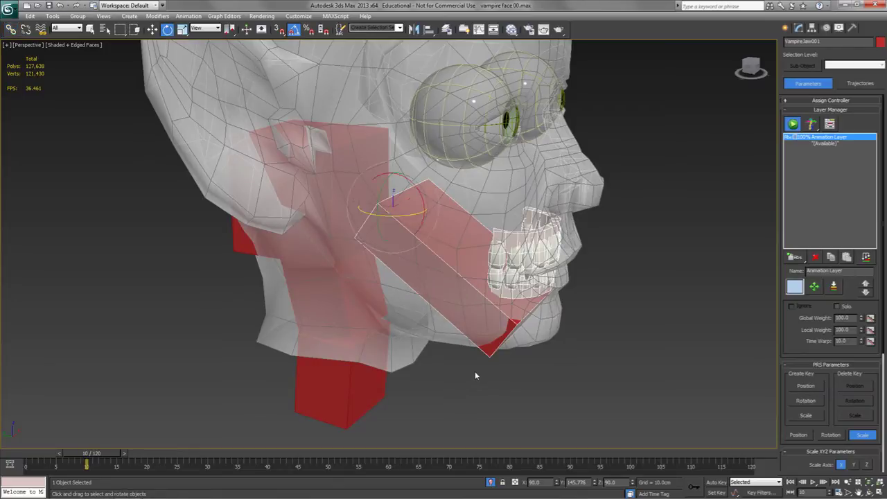
pyautogui.click(718, 483)
# Rotate the jaw bone down at frame 10 so the lower teeth open, checking the pose from front and side
pyautogui.keyDown('alt'); pyautogui.moveTo(514, 356); pyautogui.dragTo(527, 350, button='middle'); pyautogui.keyUp('alt')
pyautogui.keyDown('alt'); pyautogui.moveTo(438, 248); pyautogui.dragTo(463, 218, button='middle'); pyautogui.keyUp('alt')
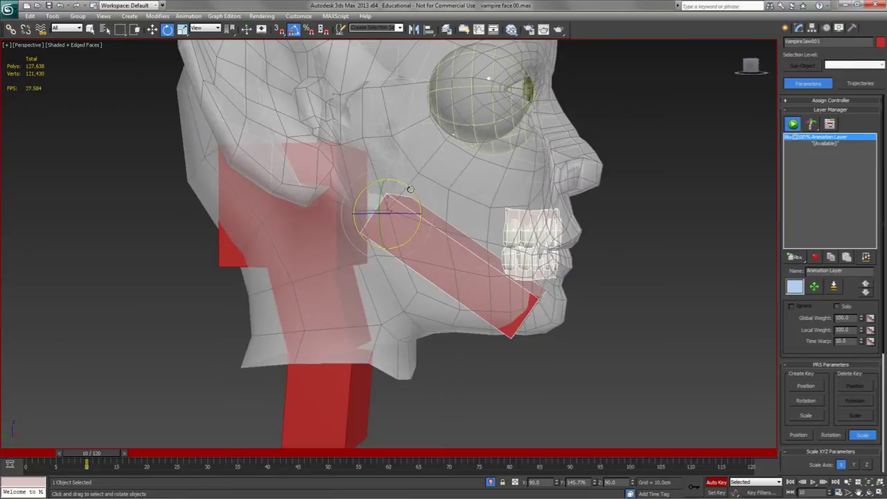
pyautogui.moveTo(411, 189); pyautogui.dragTo(424, 192)
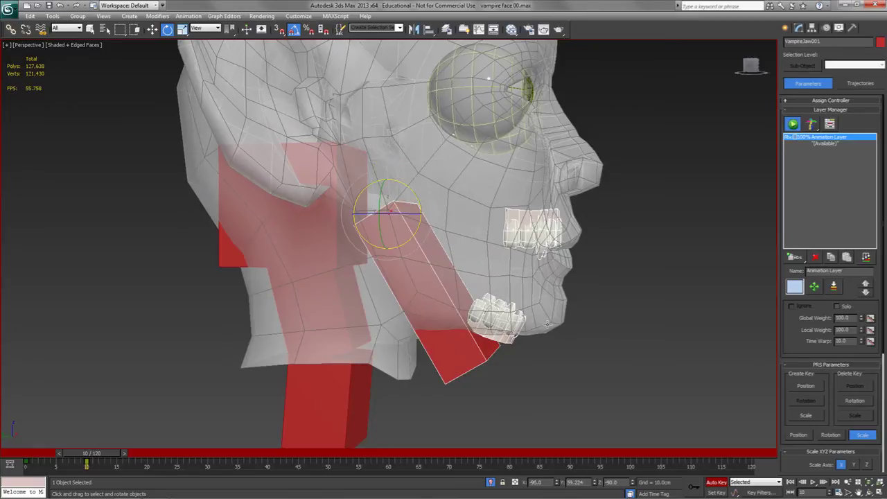
pyautogui.press('f')
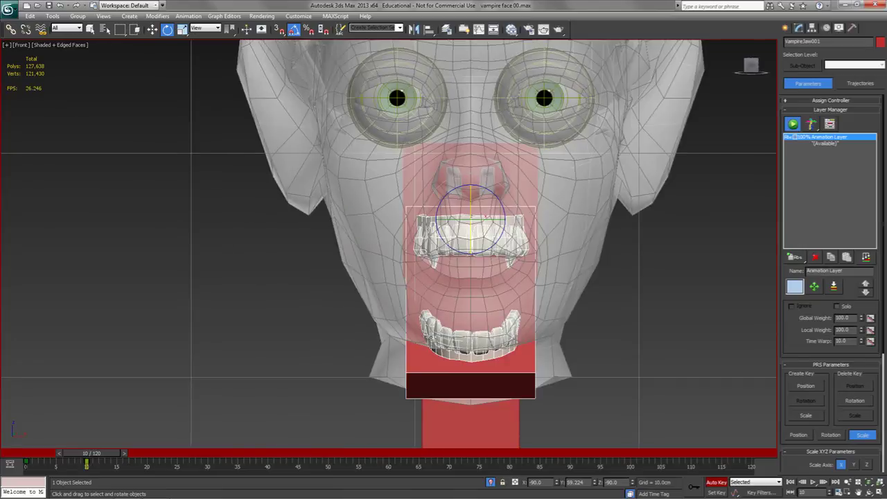
pyautogui.press('p')
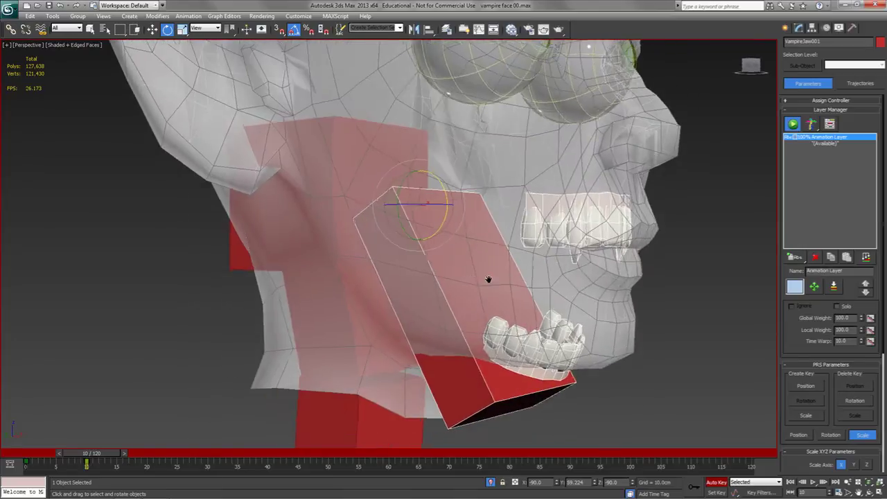
pyautogui.moveTo(109, 456)
pyautogui.mouseDown()
pyautogui.moveTo(44, 453)
pyautogui.moveTo(87, 454)
pyautogui.moveTo(39, 464)
pyautogui.moveTo(111, 472)
pyautogui.mouseUp()
pyautogui.press('e')
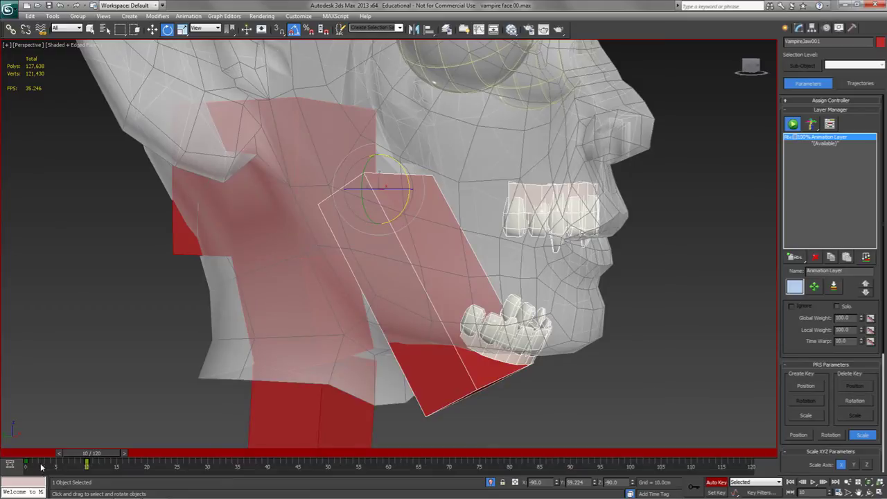
# Copy the closed jaw's key from frame 0 to frame 20 and go to frame 20
pyautogui.moveTo(91, 458); pyautogui.dragTo(34, 458)
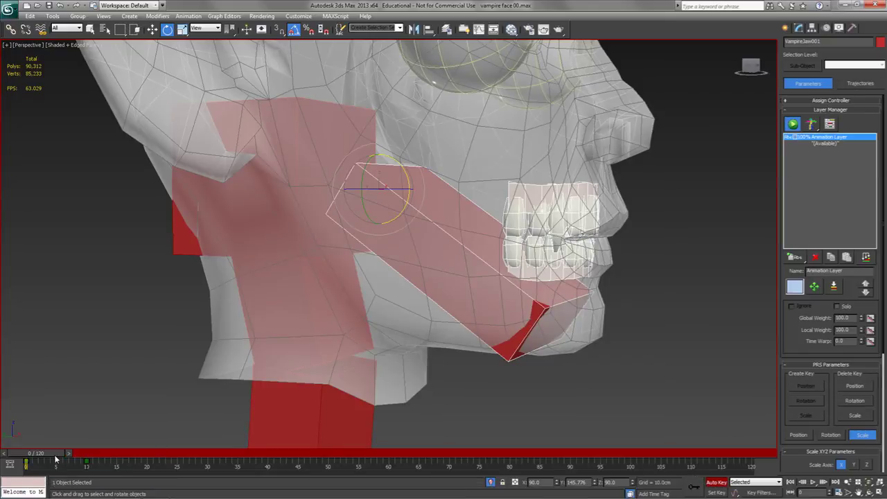
pyautogui.keyDown('shift'); pyautogui.moveTo(24, 466); pyautogui.dragTo(147, 468); pyautogui.keyUp('shift')
pyautogui.moveTo(64, 455); pyautogui.dragTo(178, 458)
pyautogui.press('e')
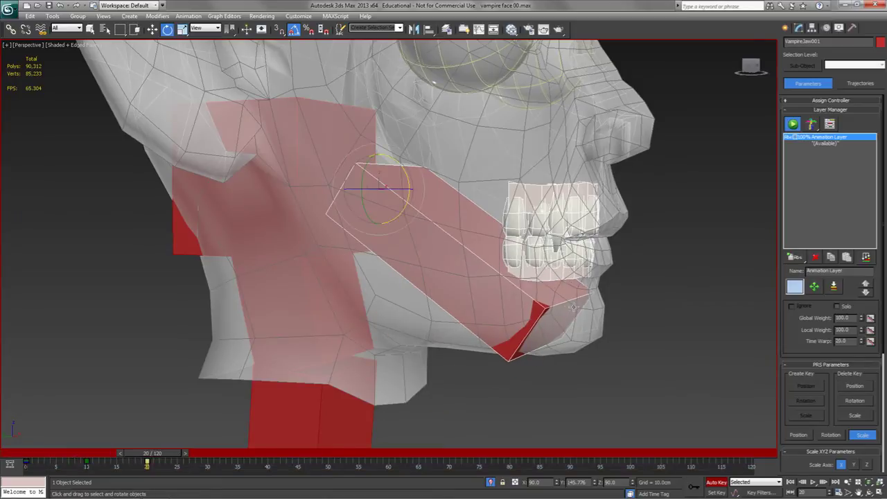
# Shift the jaw bone sideways along X to about 133.5 cm at frame 20 and about 131.5 cm at frame 30
pyautogui.press('w')
pyautogui.keyDown('alt'); pyautogui.moveTo(574, 313); pyautogui.dragTo(495, 283, button='middle'); pyautogui.keyUp('alt')
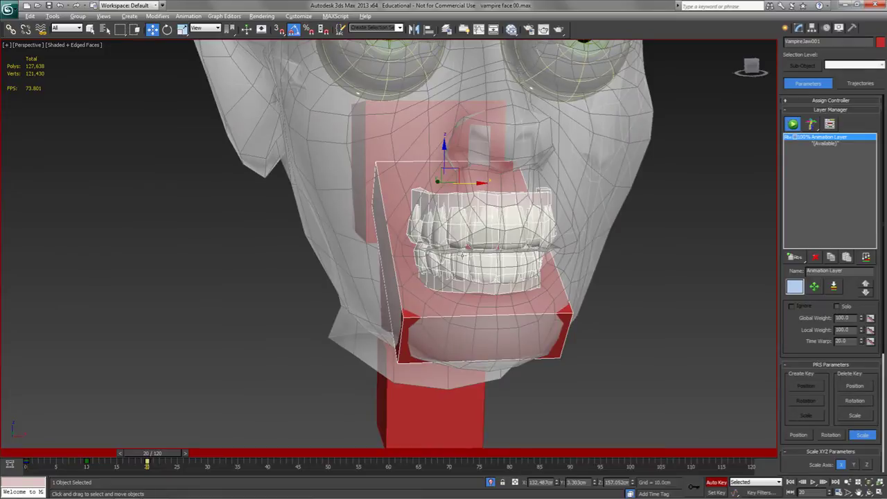
pyautogui.keyDown('alt'); pyautogui.moveTo(460, 255); pyautogui.dragTo(465, 255, button='middle'); pyautogui.keyUp('alt')
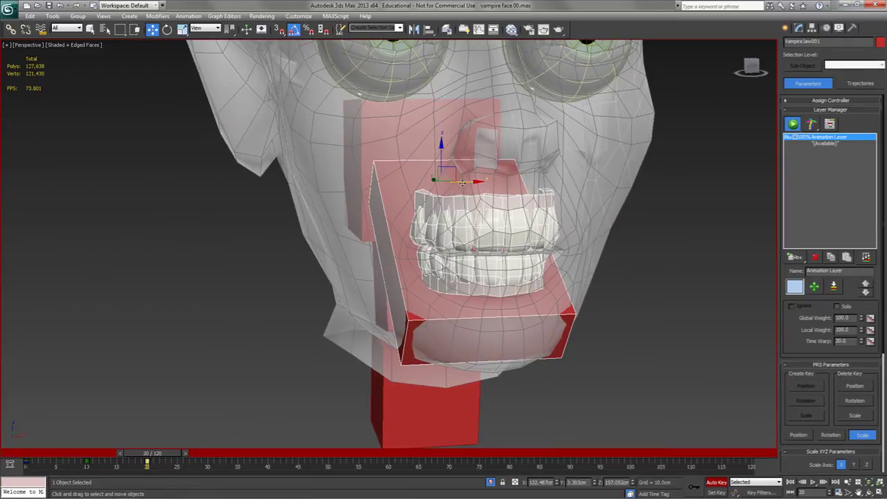
pyautogui.moveTo(462, 183); pyautogui.dragTo(487, 185)
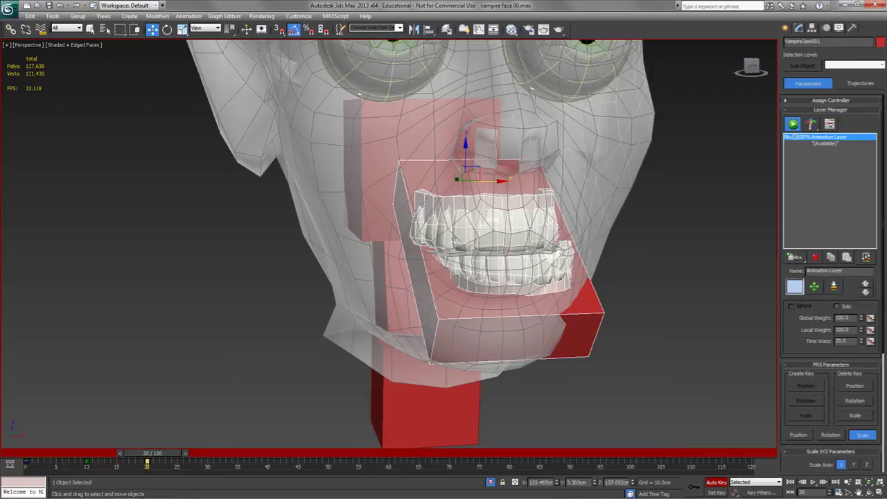
pyautogui.moveTo(173, 455); pyautogui.dragTo(228, 456)
pyautogui.moveTo(497, 185); pyautogui.dragTo(449, 186)
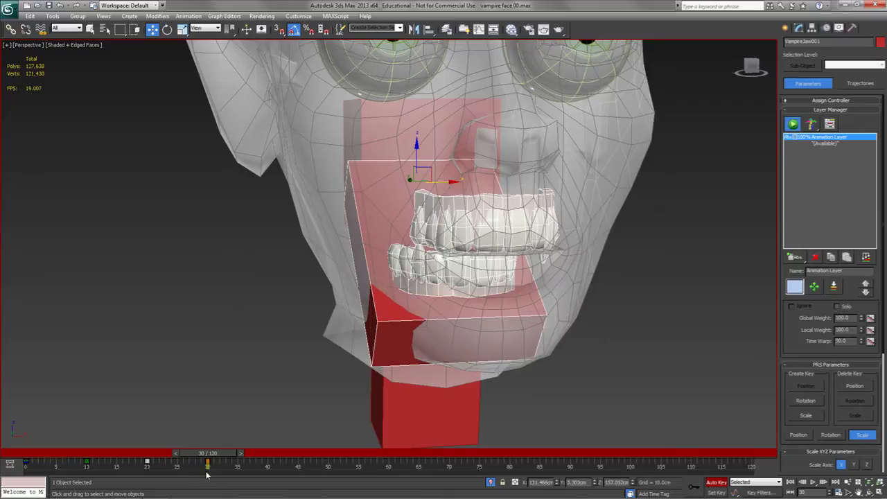
# Copy the frame 0 jaw key to frame 40 and move the jaw forward there to about Y 2.27 cm
pyautogui.moveTo(221, 455); pyautogui.dragTo(281, 455)
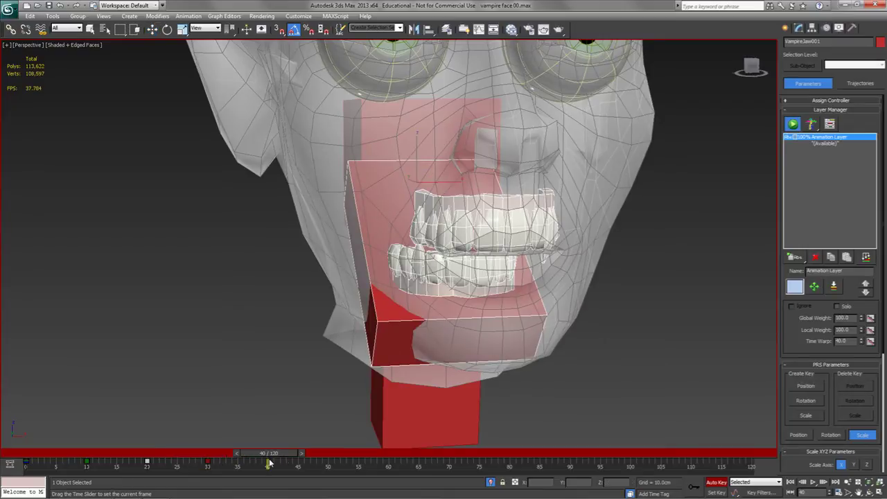
pyautogui.keyDown('shift'); pyautogui.moveTo(27, 462); pyautogui.dragTo(267, 464); pyautogui.keyUp('shift')
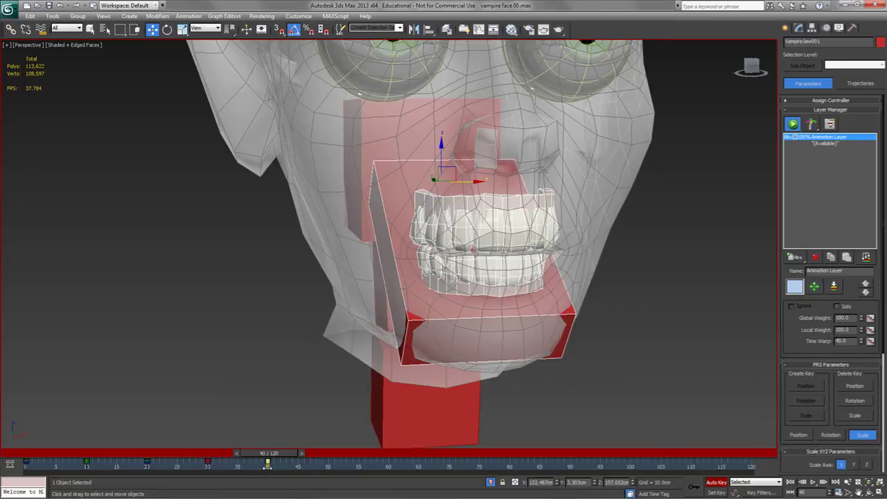
pyautogui.keyDown('alt'); pyautogui.moveTo(325, 321); pyautogui.dragTo(406, 298, button='middle'); pyautogui.keyUp('alt')
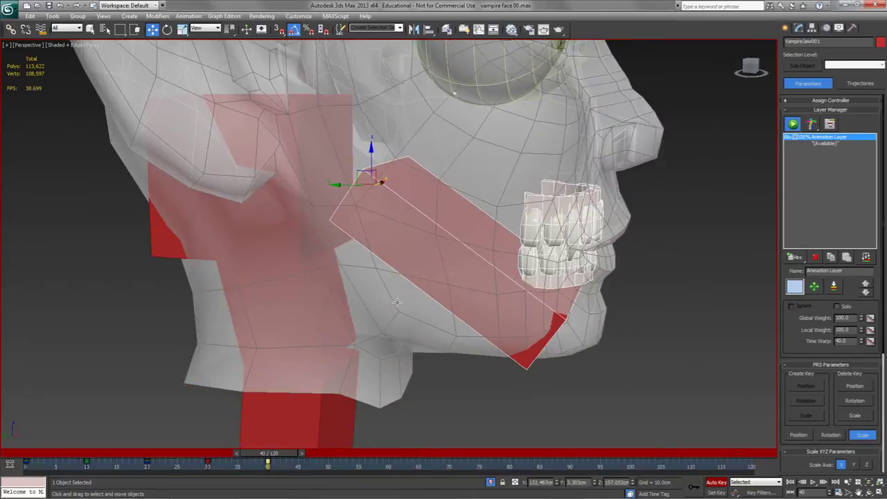
pyautogui.moveTo(337, 188); pyautogui.dragTo(367, 197)
pyautogui.keyDown('alt'); pyautogui.moveTo(645, 245); pyautogui.dragTo(502, 256, button='middle'); pyautogui.keyUp('alt')
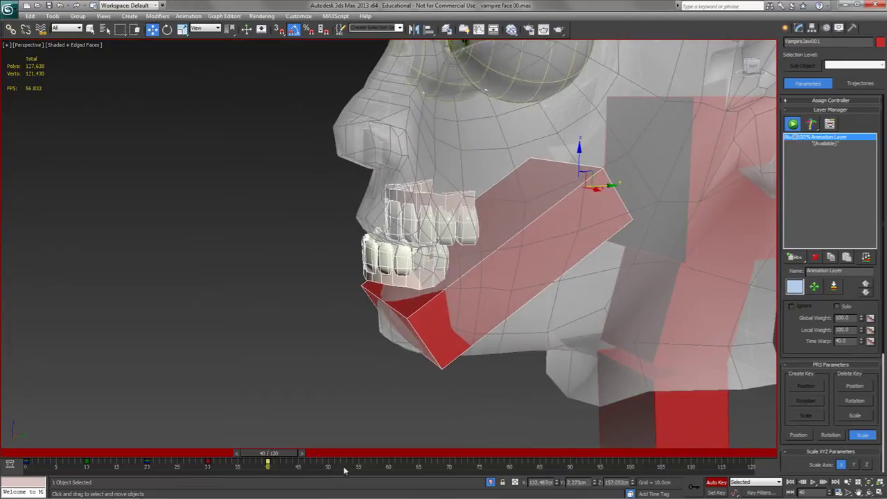
# Return to frame 0 and turn off see-through display for the duplicate head mesh
pyautogui.moveTo(276, 453); pyautogui.dragTo(3, 461)
pyautogui.press('w')
pyautogui.keyDown('alt'); pyautogui.moveTo(338, 243); pyautogui.dragTo(488, 242, button='middle'); pyautogui.keyUp('alt')
pyautogui.moveTo(657, 292); pyautogui.dragTo(656, 309, button='middle')
pyautogui.scroll(-3, 624, 264)
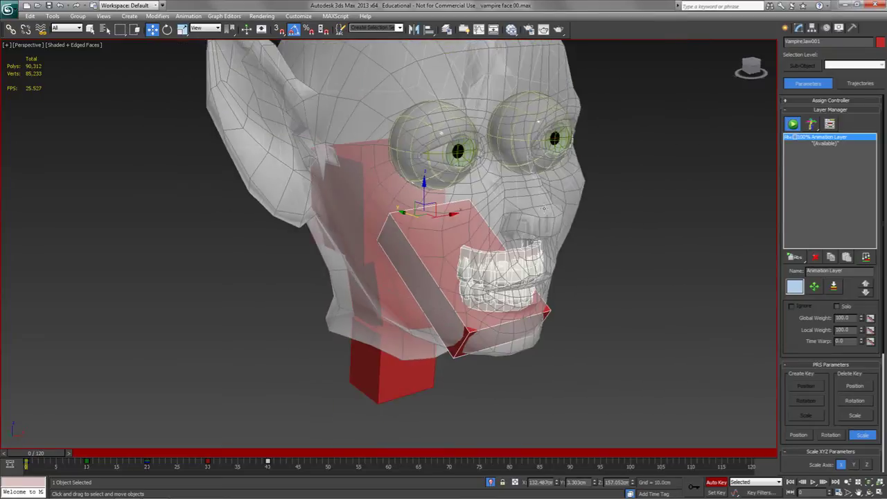
pyautogui.click(543, 206)
pyautogui.hotkey('alt', 'x')
pyautogui.keyDown('alt'); pyautogui.moveTo(595, 254); pyautogui.dragTo(655, 192, button='middle'); pyautogui.keyUp('alt')
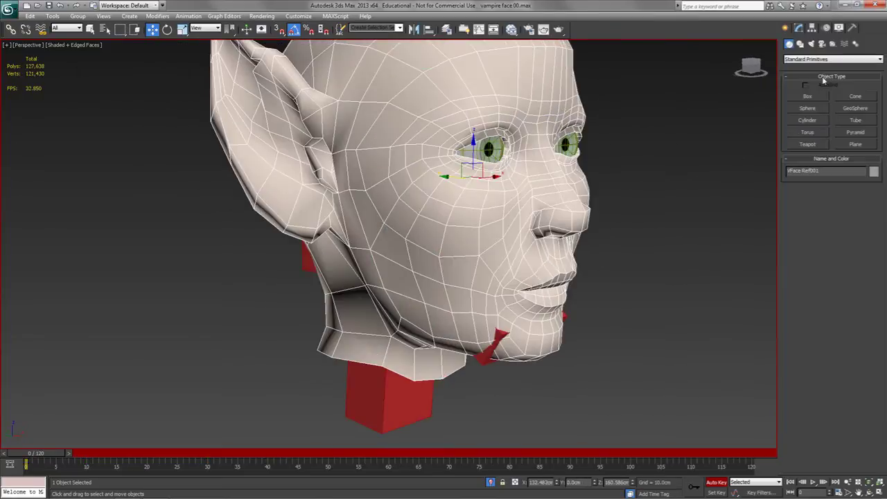
# Apply a Skin modifier to the duplicate head mesh
pyautogui.click(799, 29)
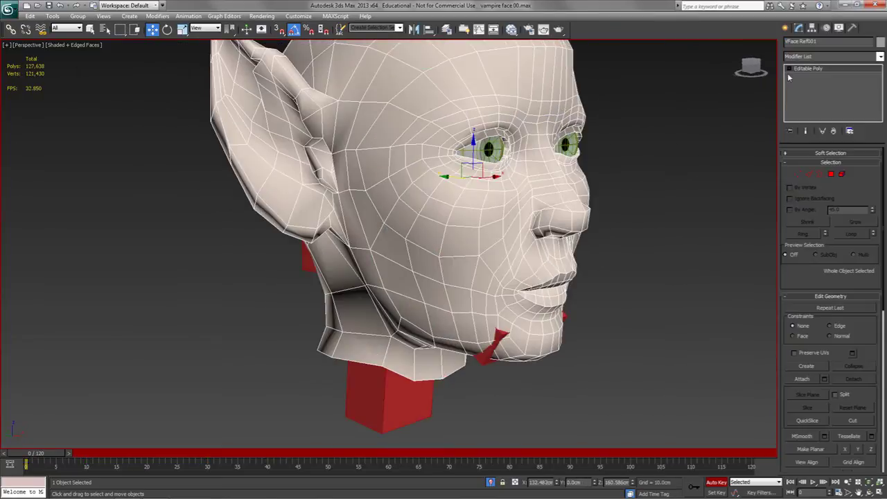
pyautogui.click(880, 56)
pyautogui.scroll(-8, 824, 416)
pyautogui.scroll(-3, 824, 432)
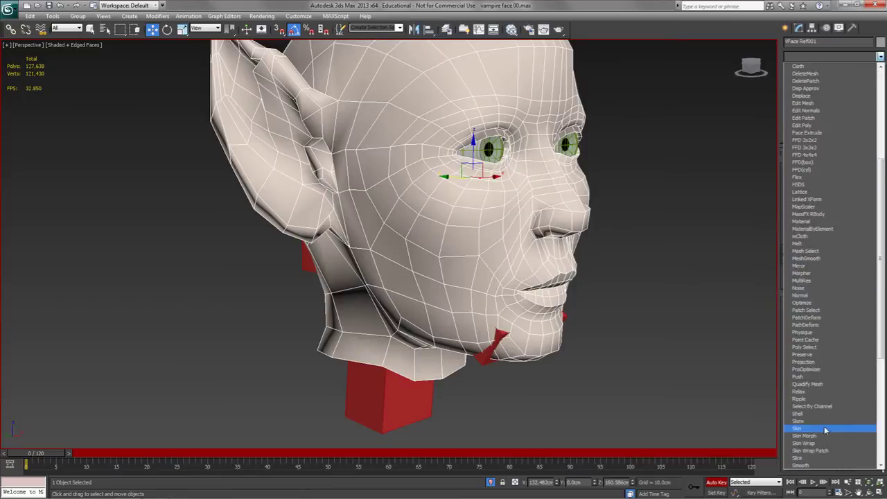
pyautogui.click(808, 429)
# Add VampireJaw001 and VampireHead001 as the Skin modifier's bones and scrub the timeline to test the deformation
pyautogui.click(826, 272)
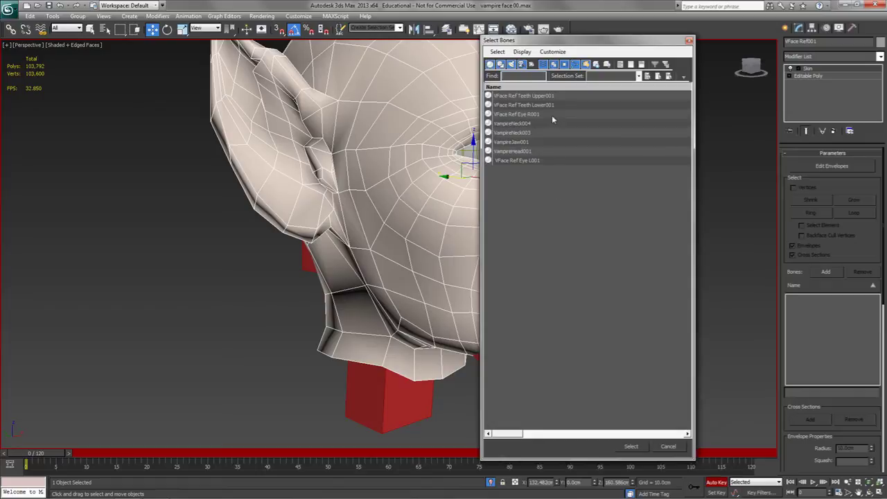
pyautogui.click(521, 142)
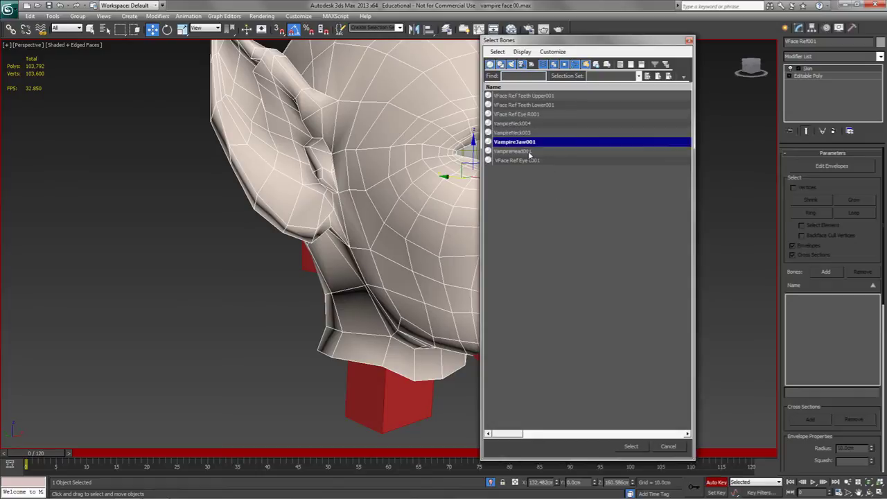
pyautogui.keyDown('ctrl'); pyautogui.click(526, 151); pyautogui.keyUp('ctrl')
pyautogui.click(630, 447)
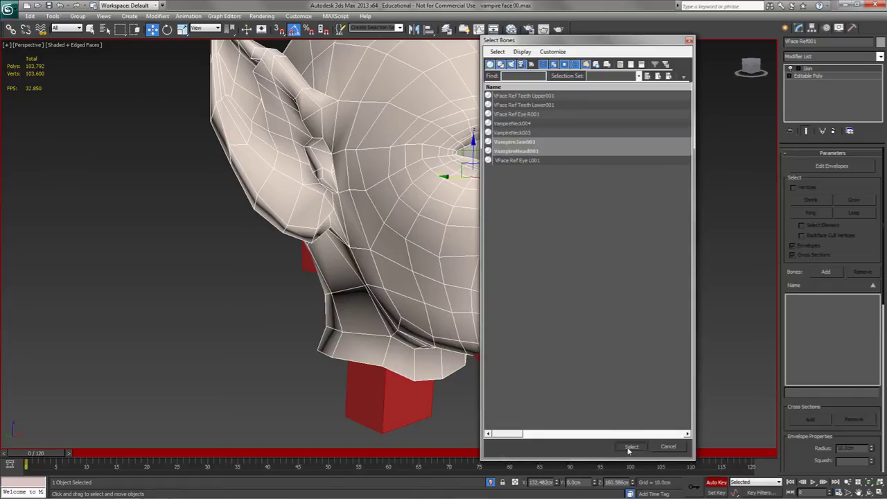
pyautogui.moveTo(50, 455); pyautogui.dragTo(2, 483)
pyautogui.press('w')
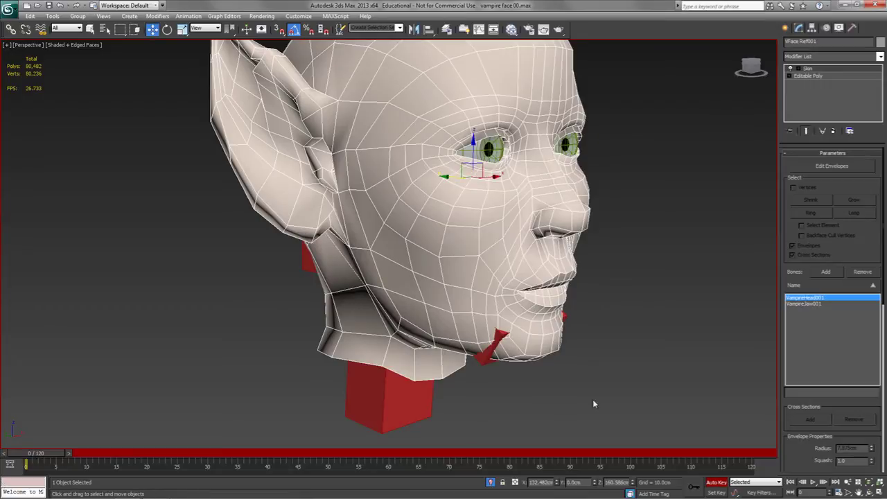
# Unhide all polygons at the mesh's Editable Poly level, return to the Skin level and scrub the animation as a check
pyautogui.scroll(-3, 606, 370)
pyautogui.keyDown('alt'); pyautogui.moveTo(638, 301); pyautogui.dragTo(611, 323, button='middle'); pyautogui.keyUp('alt')
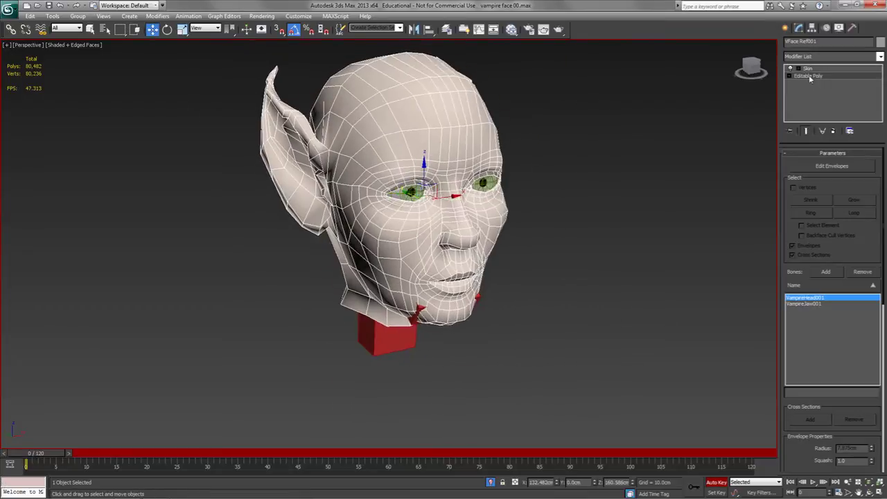
pyautogui.click(809, 76)
pyautogui.moveTo(880, 385); pyautogui.dragTo(885, 241)
pyautogui.press('4')
pyautogui.moveTo(871, 320); pyautogui.dragTo(873, 202)
pyautogui.click(853, 366)
pyautogui.click(807, 68)
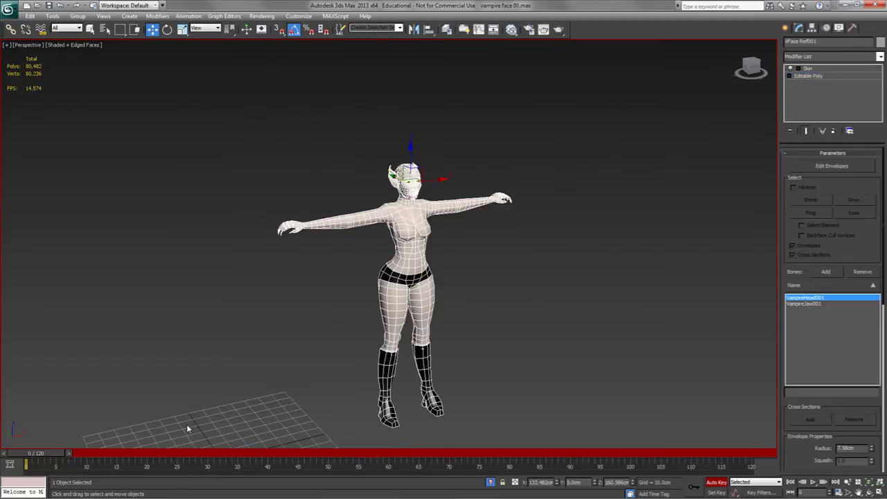
pyautogui.moveTo(40, 455)
pyautogui.mouseDown()
pyautogui.moveTo(389, 466)
pyautogui.moveTo(2, 474)
pyautogui.moveTo(291, 463)
pyautogui.moveTo(51, 468)
pyautogui.moveTo(97, 463)
pyautogui.moveTo(28, 463)
pyautogui.moveTo(222, 457)
pyautogui.moveTo(26, 459)
pyautogui.mouseUp()
pyautogui.press('w')
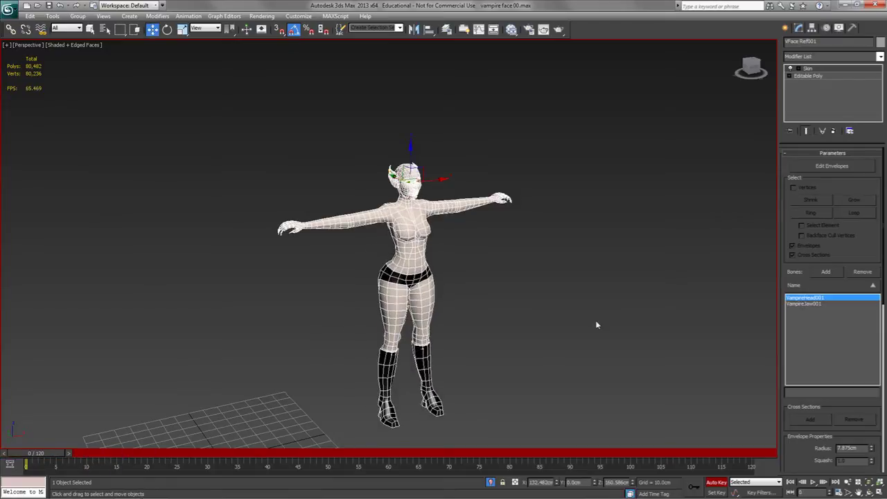
# Enter the Skin's envelope editing, enable vertex selection and select all vertices of the full body mesh
pyautogui.click(798, 68)
pyautogui.click(817, 75)
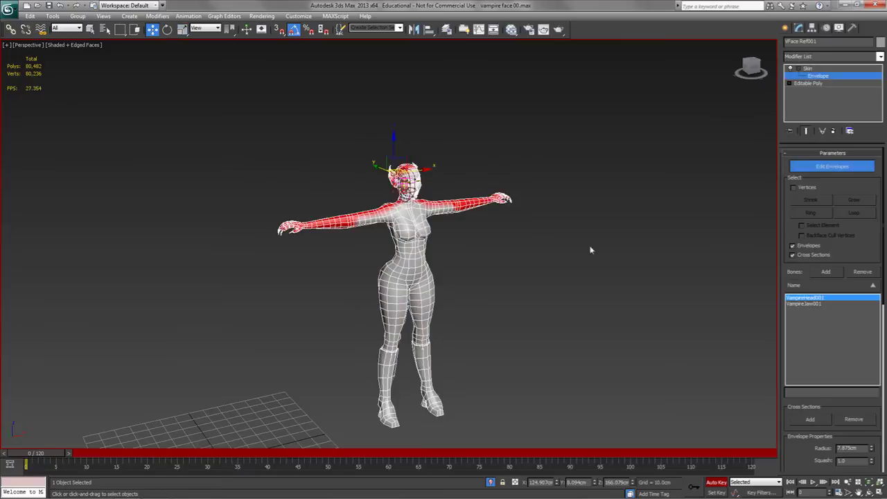
pyautogui.click(794, 187)
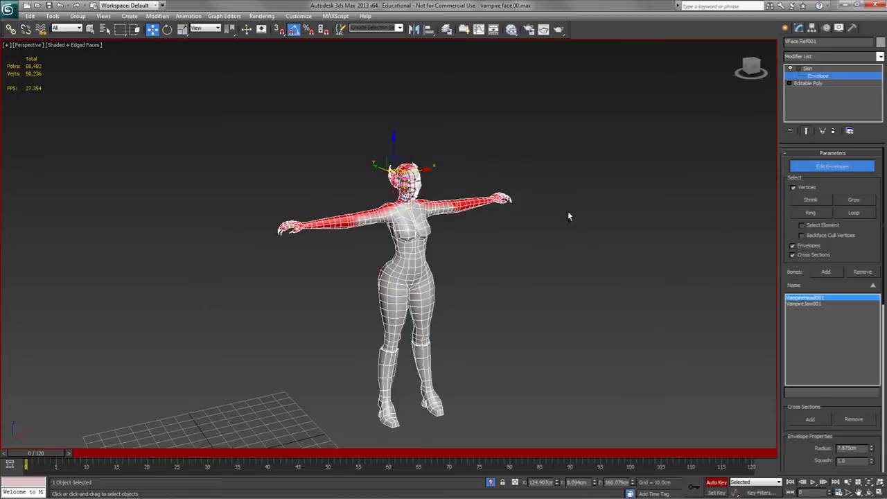
pyautogui.scroll(-5, 795, 449)
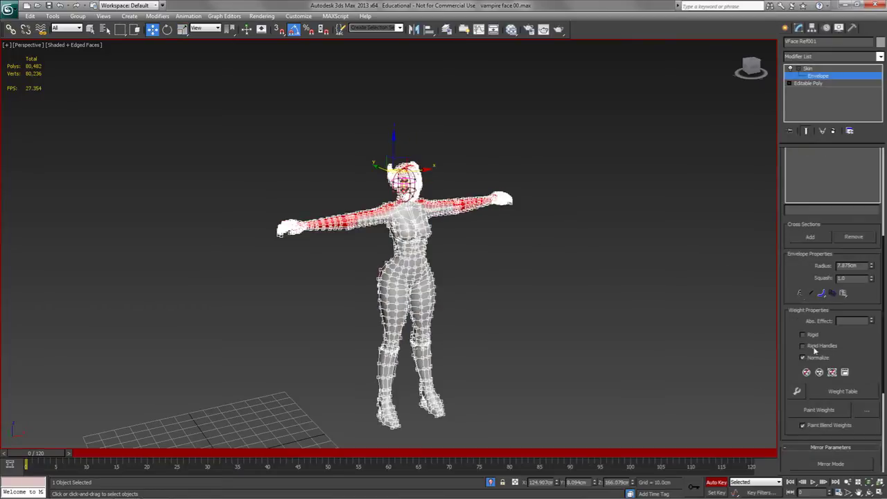
# Assign the selected vertices a weight of 1 to VampireHead001 with the Weight Tool and scrub the timeline to check
pyautogui.click(796, 391)
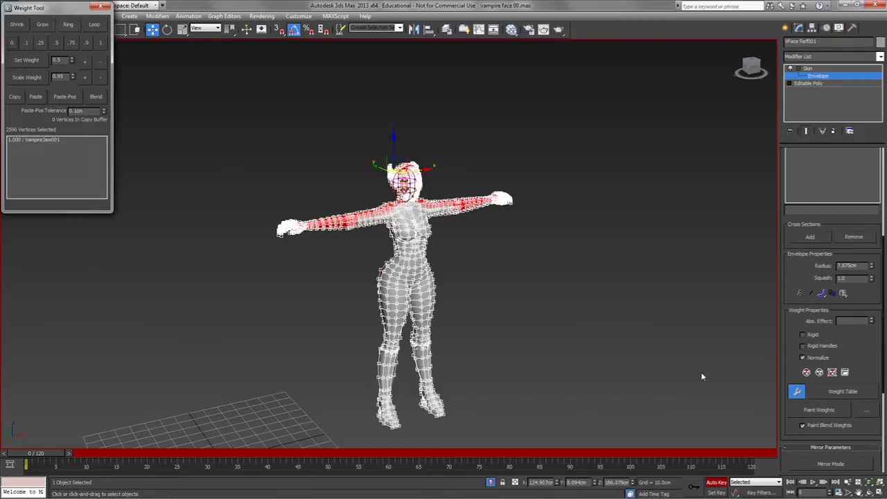
pyautogui.click(101, 42)
pyautogui.click(102, 7)
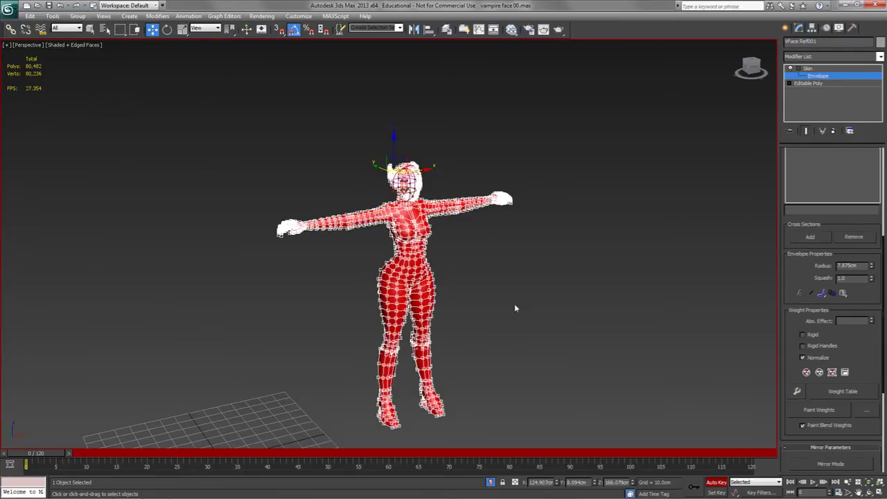
pyautogui.moveTo(106, 454); pyautogui.dragTo(38, 454)
pyautogui.press('w')
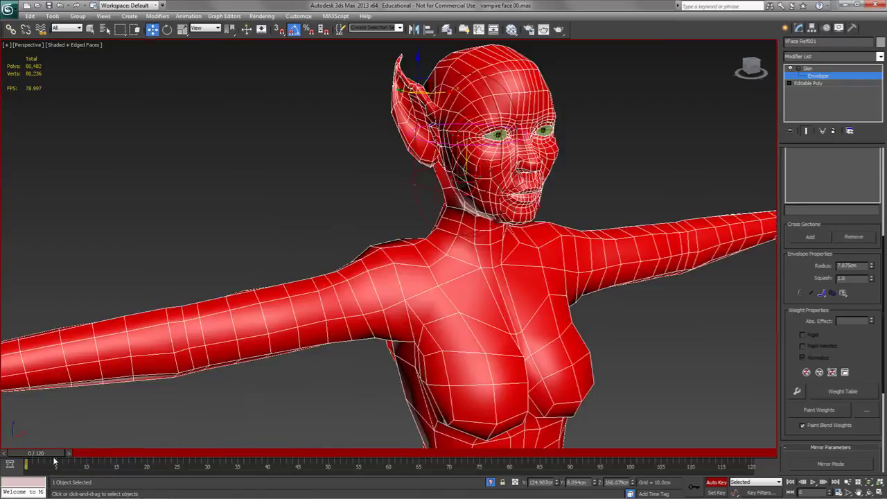
pyautogui.moveTo(56, 460)
pyautogui.mouseDown()
pyautogui.moveTo(435, 463)
pyautogui.moveTo(69, 461)
pyautogui.mouseUp()
pyautogui.press('w')
# Select the head's polygons at the Editable Poly level in front view, hide the unselected ones and return to Skin
pyautogui.click(808, 83)
pyautogui.click(831, 174)
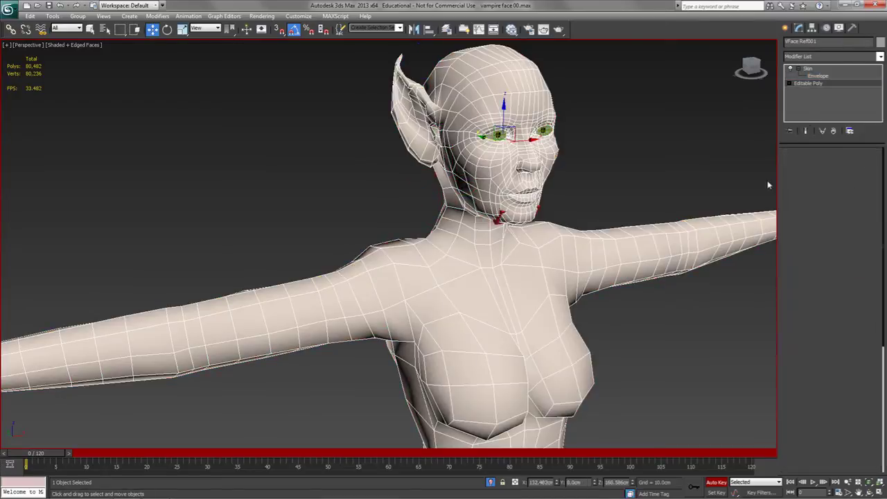
pyautogui.press('f')
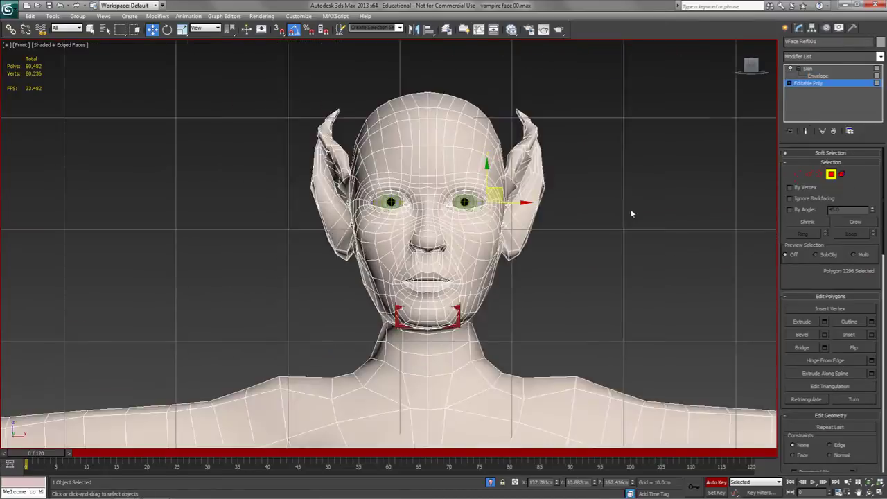
pyautogui.moveTo(229, 293); pyautogui.dragTo(258, 341)
pyautogui.scroll(-5, 845, 431)
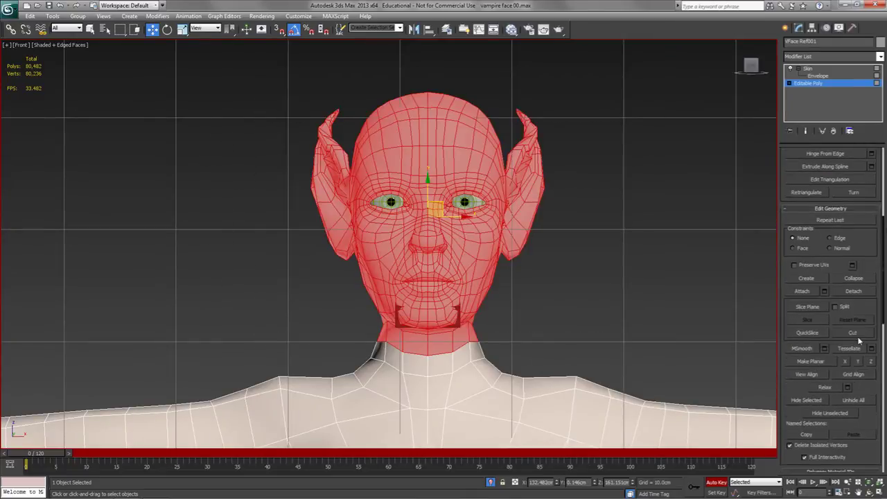
pyautogui.click(837, 413)
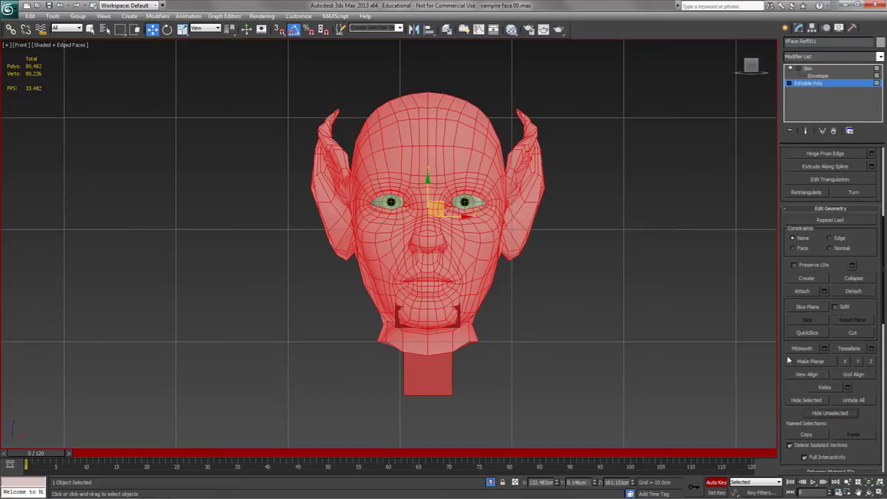
pyautogui.click(813, 85)
pyautogui.click(808, 69)
# Open the Weight Tool for the vertices below the lower lip and grow the selection three times around the chin
pyautogui.press('p')
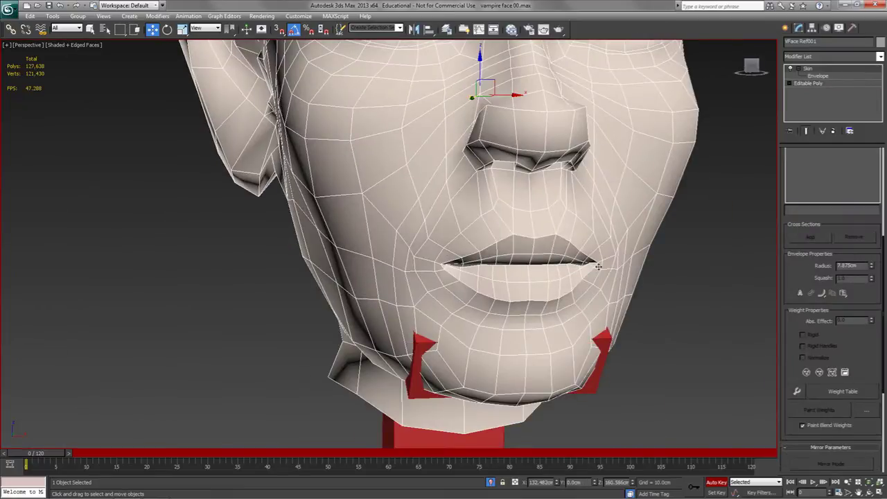
pyautogui.keyDown('alt'); pyautogui.moveTo(431, 289); pyautogui.dragTo(505, 285, button='middle'); pyautogui.keyUp('alt')
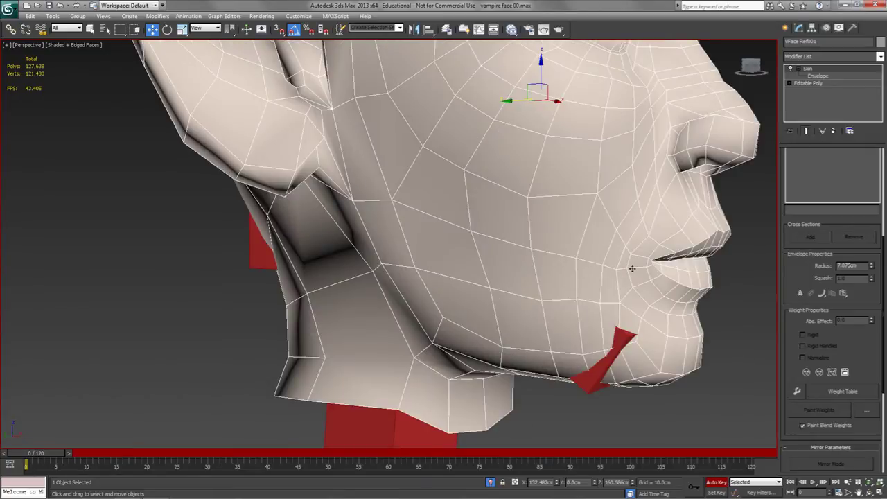
pyautogui.keyDown('alt'); pyautogui.moveTo(716, 315); pyautogui.dragTo(588, 246, button='middle'); pyautogui.keyUp('alt')
pyautogui.scroll(4, 593, 291)
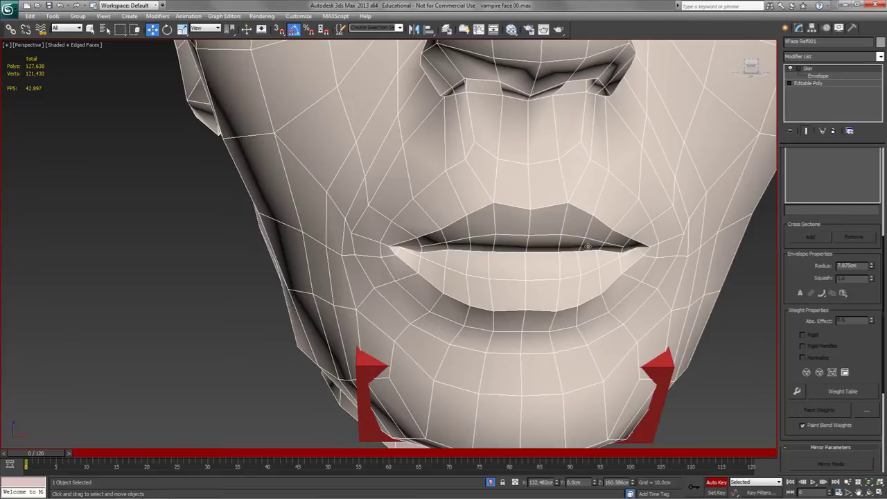
pyautogui.click(815, 76)
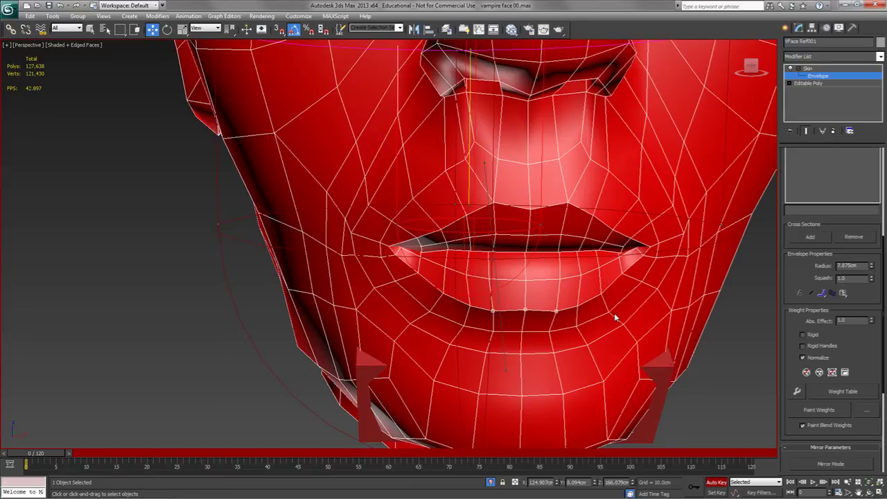
pyautogui.click(797, 391)
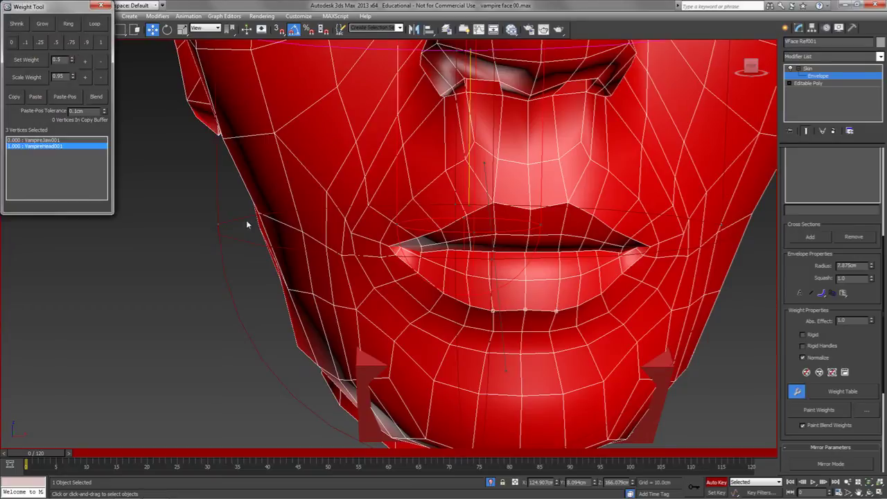
pyautogui.moveTo(68, 11); pyautogui.dragTo(194, 139)
pyautogui.click(170, 152)
pyautogui.click(169, 151)
pyautogui.click(169, 151)
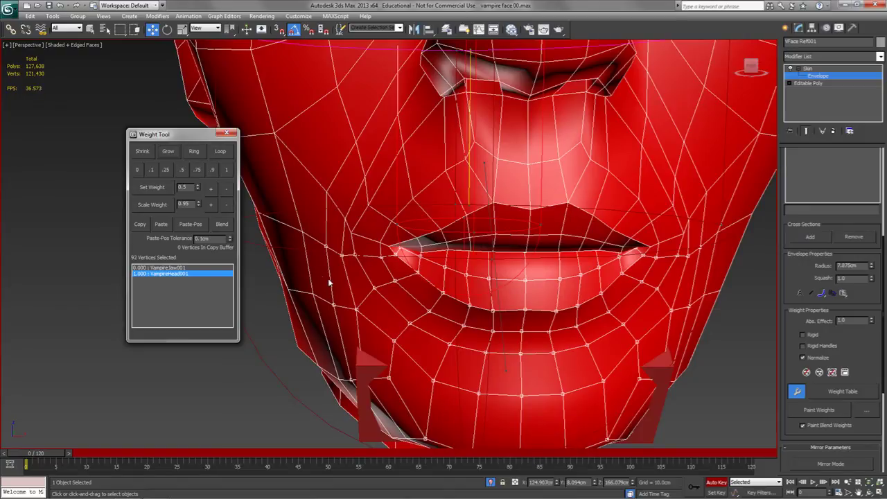
# Extend the vertex selection in left view along the underside of the jaw, the jawline and the lower cheek
pyautogui.press('l')
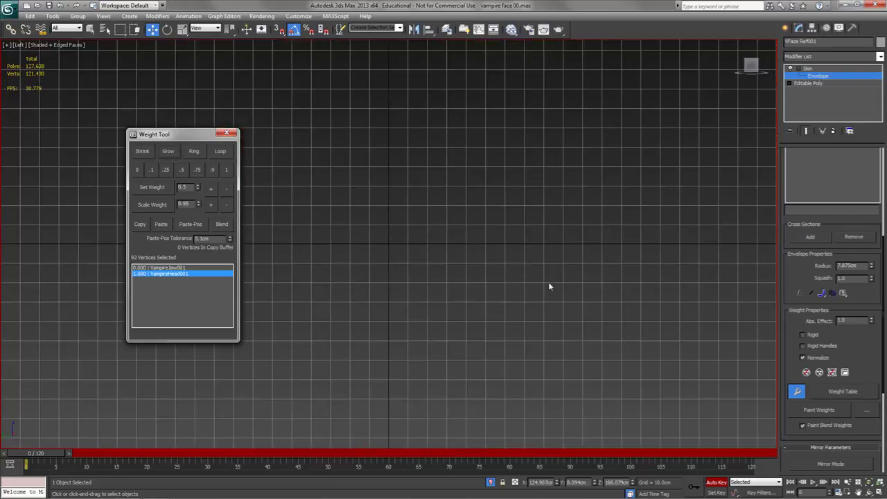
pyautogui.press('z')
pyautogui.moveTo(594, 266); pyautogui.dragTo(644, 237, button='middle')
pyautogui.scroll(-5, 644, 237)
pyautogui.moveTo(440, 273); pyautogui.dragTo(659, 310, button='middle')
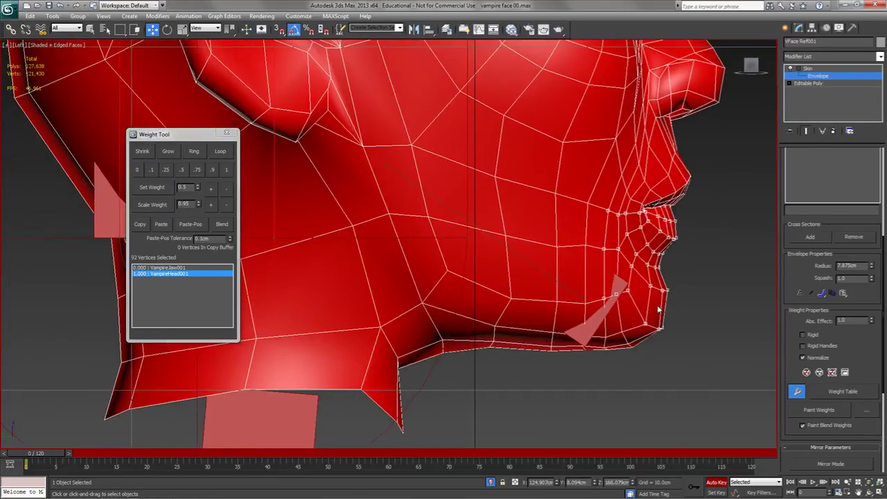
pyautogui.moveTo(589, 343); pyautogui.dragTo(534, 245)
pyautogui.keyDown('ctrl'); pyautogui.moveTo(454, 202); pyautogui.dragTo(454, 203); pyautogui.keyUp('ctrl')
pyautogui.keyDown('ctrl'); pyautogui.moveTo(427, 285); pyautogui.dragTo(427, 283); pyautogui.keyUp('ctrl')
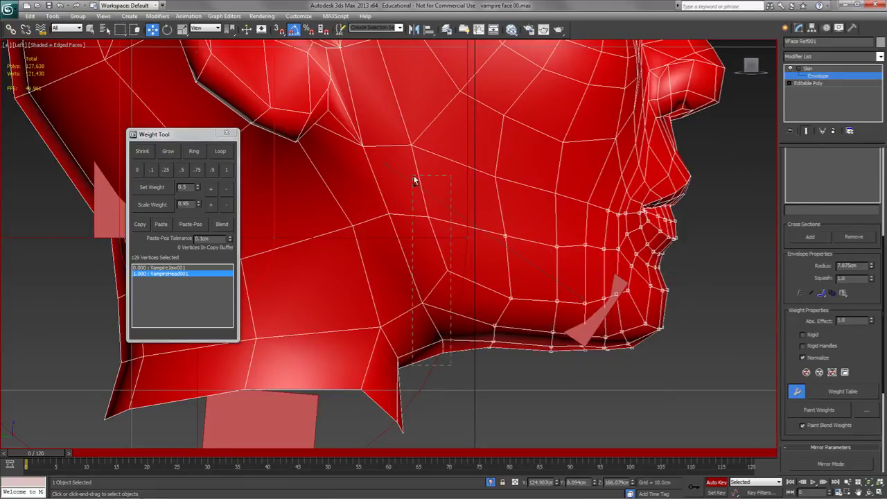
pyautogui.keyDown('ctrl'); pyautogui.moveTo(350, 135); pyautogui.dragTo(459, 243); pyautogui.keyUp('ctrl')
pyautogui.keyDown('ctrl'); pyautogui.moveTo(515, 203); pyautogui.dragTo(607, 221); pyautogui.keyUp('ctrl')
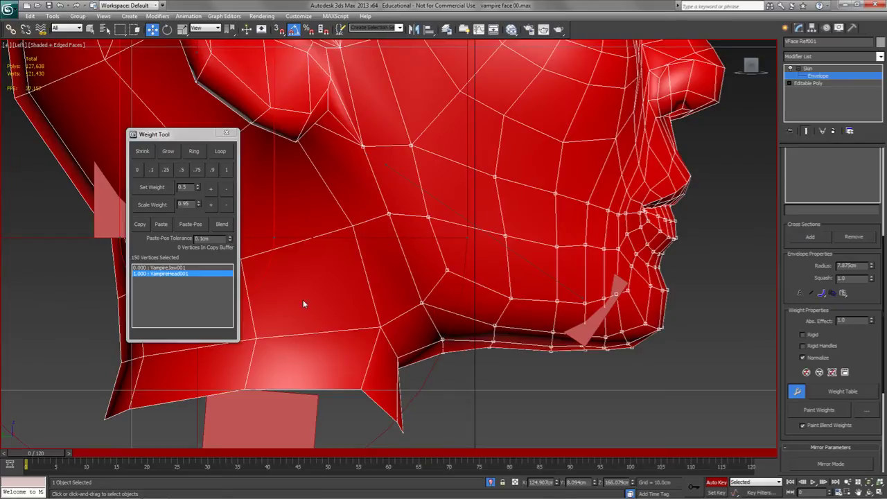
# Assign the selected lower face vertices a weight of 1 to VampireJaw001 and inspect the result in perspective
pyautogui.click(173, 267)
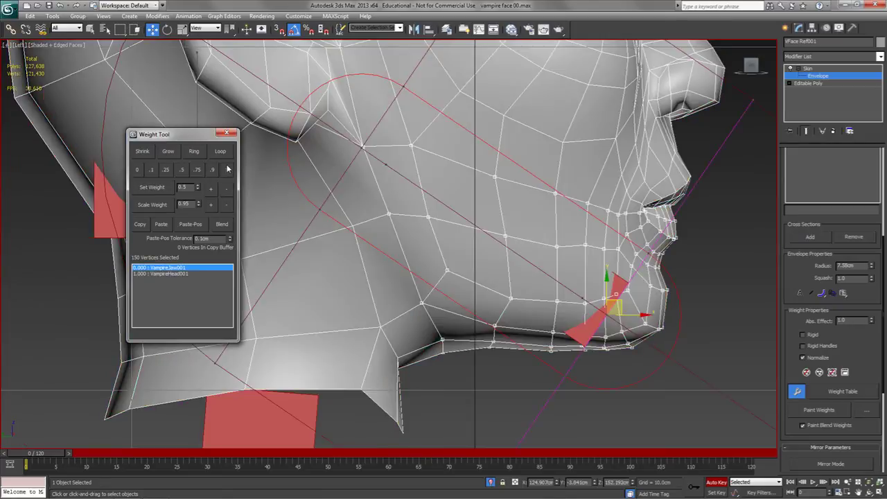
pyautogui.click(226, 169)
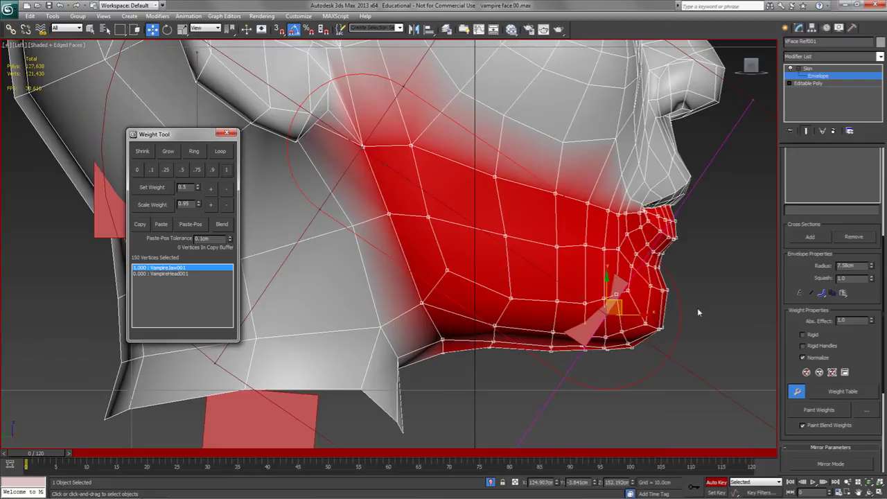
pyautogui.press('p')
pyautogui.keyDown('alt'); pyautogui.moveTo(608, 311); pyautogui.dragTo(554, 322, button='middle'); pyautogui.keyUp('alt')
pyautogui.scroll(5, 564, 282)
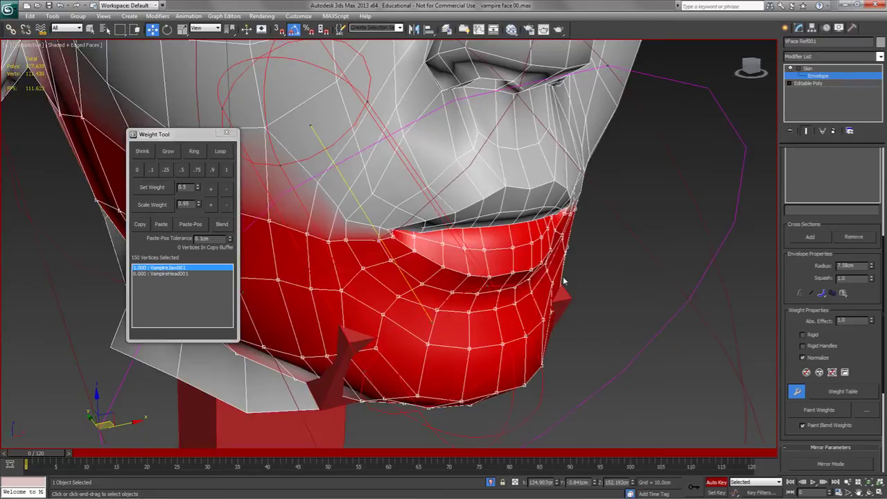
pyautogui.scroll(-3, 560, 281)
pyautogui.keyDown('alt'); pyautogui.moveTo(545, 267); pyautogui.dragTo(545, 300, button='middle'); pyautogui.keyUp('alt')
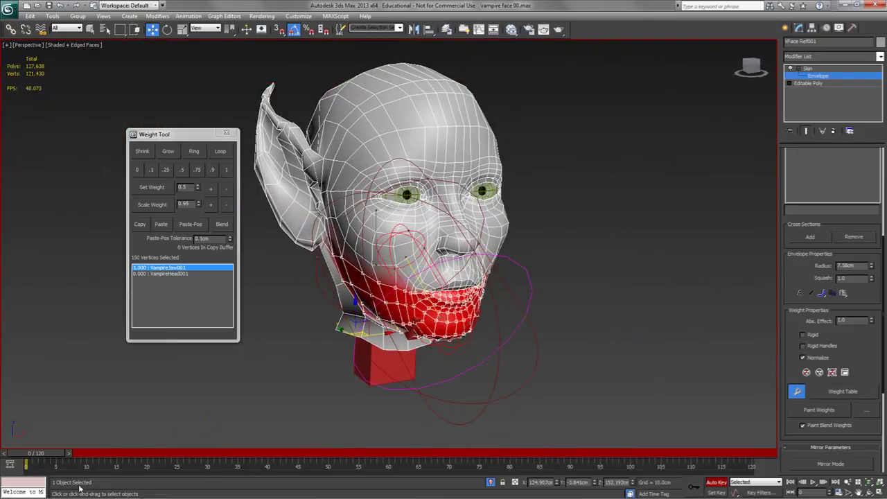
# Hide all the Skin envelopes in the viewport through the modifier's Display options
pyautogui.moveTo(880, 423); pyautogui.dragTo(869, 3)
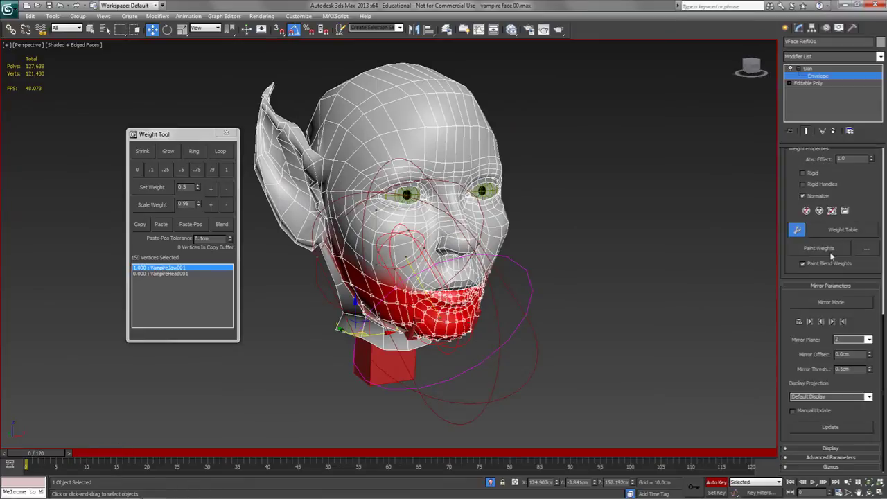
pyautogui.click(849, 449)
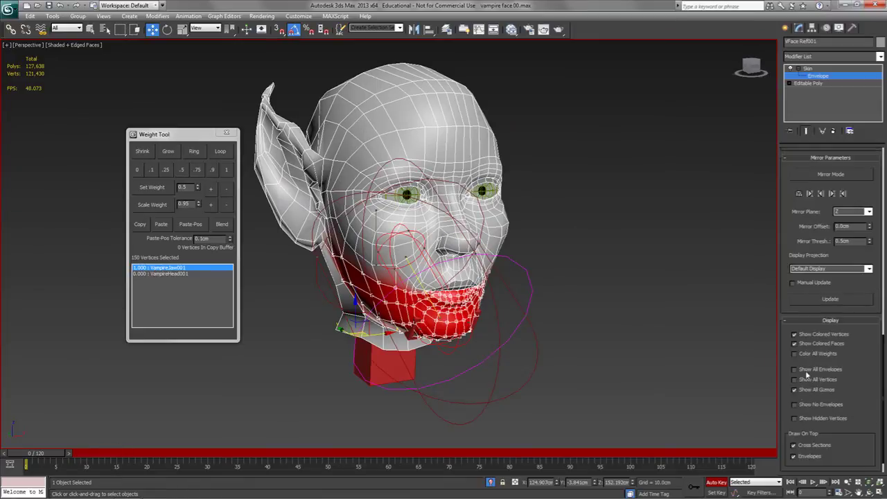
pyautogui.click(795, 405)
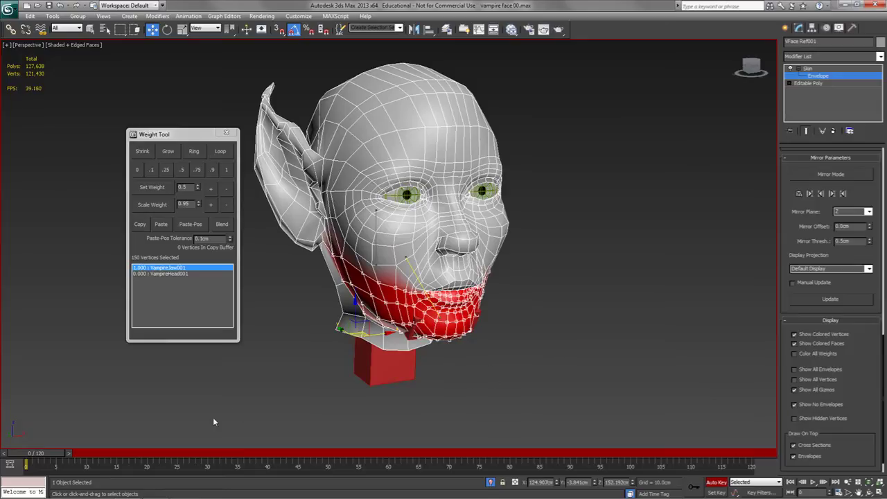
# Scrub the jaw animation to frame 10 and back to 0, examining the mouth, cheek and chin deformation from several angles
pyautogui.moveTo(40, 455); pyautogui.dragTo(90, 461)
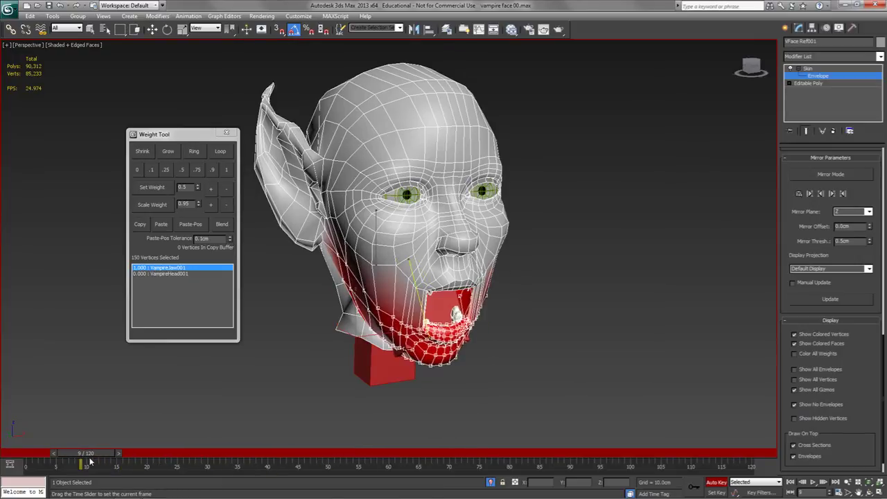
pyautogui.keyDown('alt'); pyautogui.moveTo(407, 346); pyautogui.dragTo(374, 367, button='middle'); pyautogui.keyUp('alt')
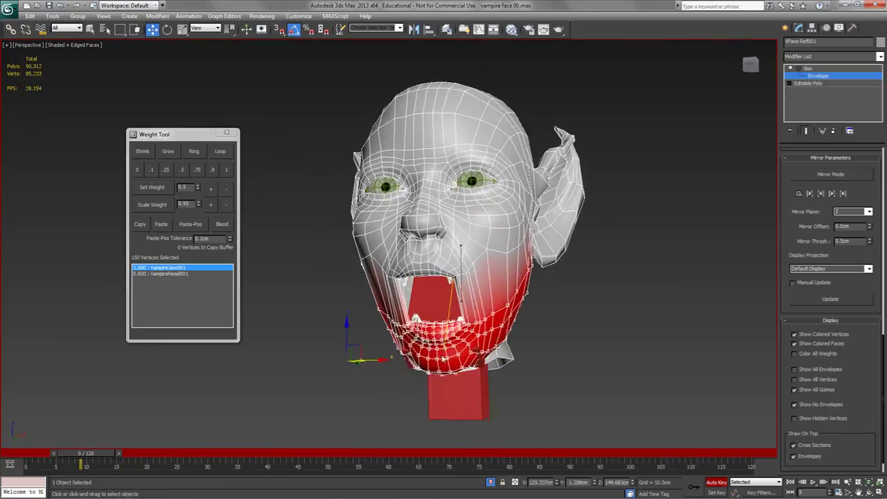
pyautogui.scroll(5, 450, 357)
pyautogui.scroll(-3, 450, 357)
pyautogui.keyDown('alt'); pyautogui.moveTo(451, 356); pyautogui.dragTo(499, 360, button='middle'); pyautogui.keyUp('alt')
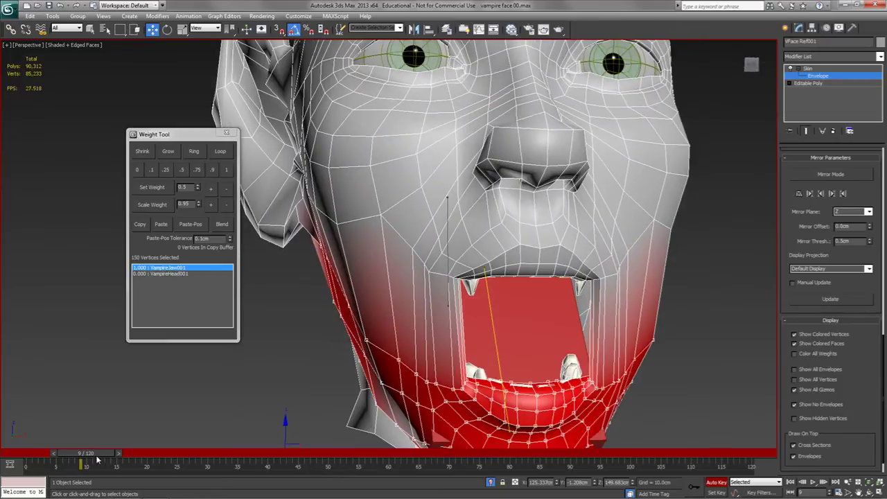
pyautogui.moveTo(101, 457); pyautogui.dragTo(106, 458)
pyautogui.keyDown('alt'); pyautogui.moveTo(416, 312); pyautogui.dragTo(416, 277, button='middle'); pyautogui.keyUp('alt')
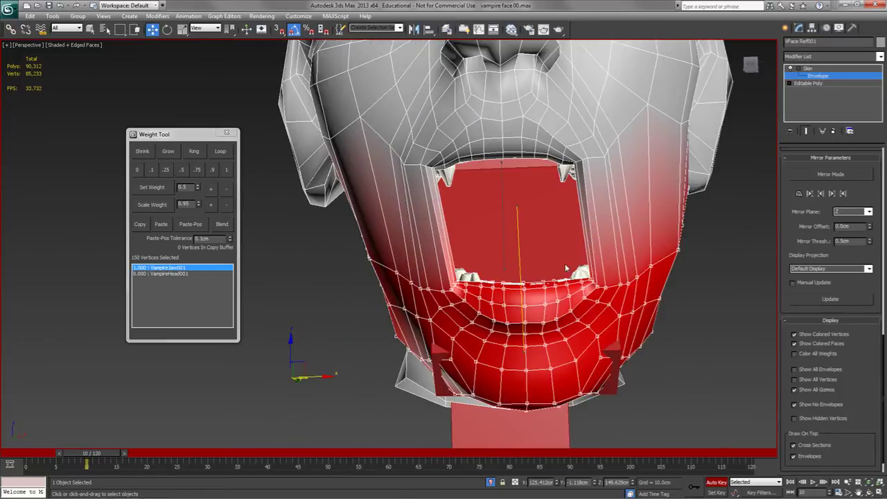
pyautogui.keyDown('alt'); pyautogui.moveTo(539, 286); pyautogui.dragTo(508, 187, button='middle'); pyautogui.keyUp('alt')
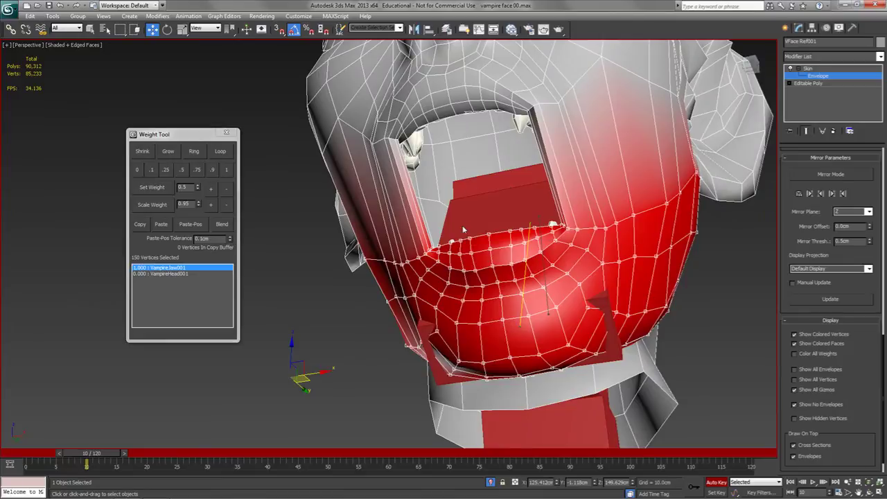
pyautogui.keyDown('alt'); pyautogui.moveTo(456, 223); pyautogui.dragTo(475, 245, button='middle'); pyautogui.keyUp('alt')
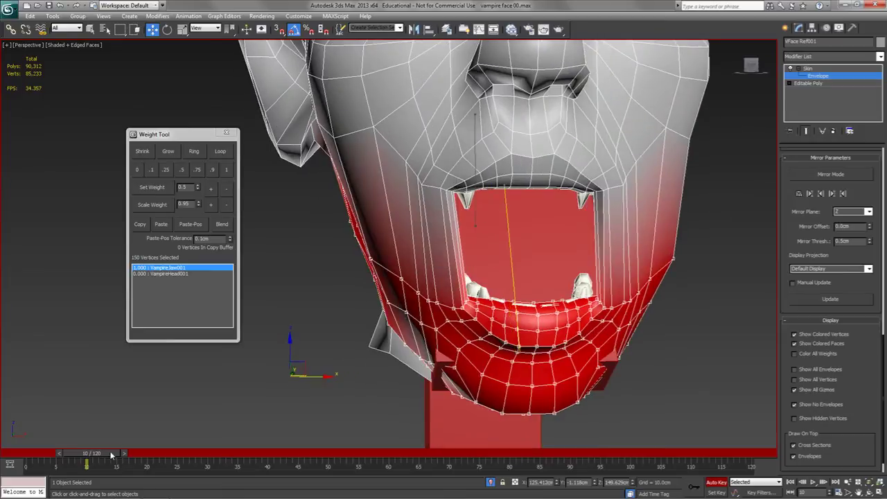
pyautogui.moveTo(111, 451); pyautogui.dragTo(31, 441)
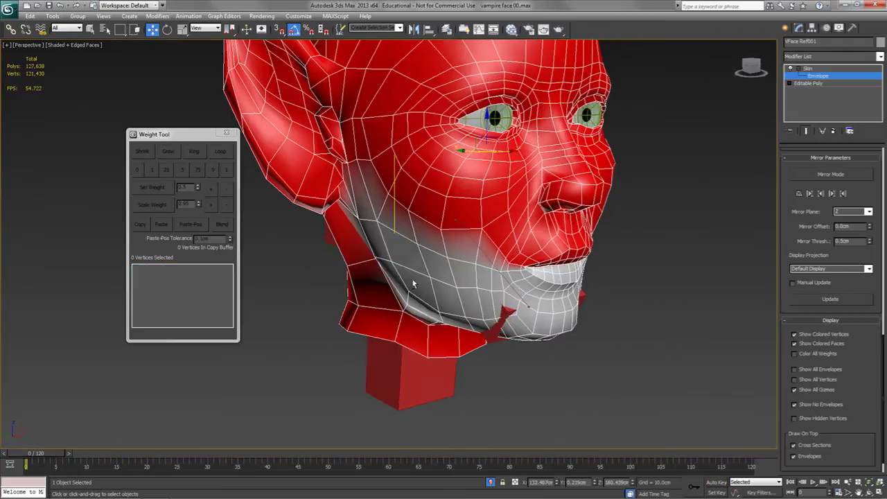
# Select in left view the top row of jaw-weighted vertices running from below the ear across the cheek to the mouth corner
pyautogui.keyDown('alt'); pyautogui.moveTo(413, 283); pyautogui.dragTo(431, 285, button='middle'); pyautogui.keyUp('alt')
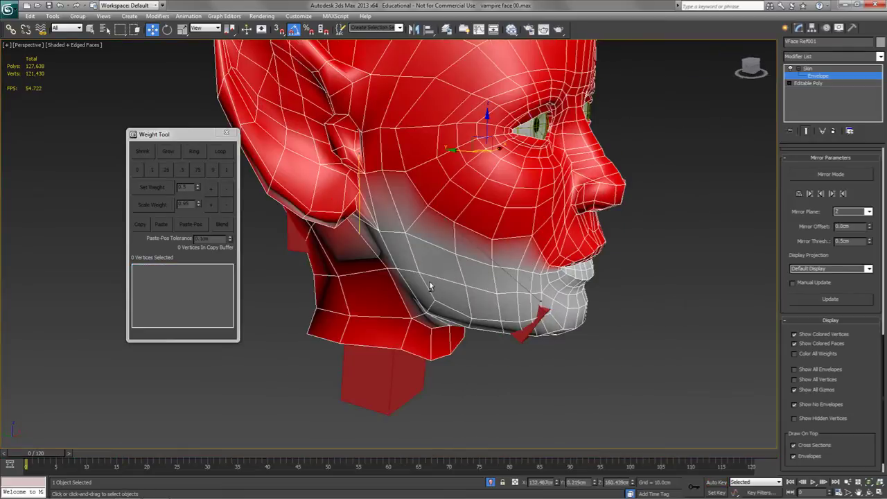
pyautogui.moveTo(487, 283)
pyautogui.keyDown('alt'); pyautogui.mouseDown(button='middle')
pyautogui.moveTo(467, 282)
pyautogui.moveTo(475, 277)
pyautogui.mouseUp(button='middle'); pyautogui.keyUp('alt')
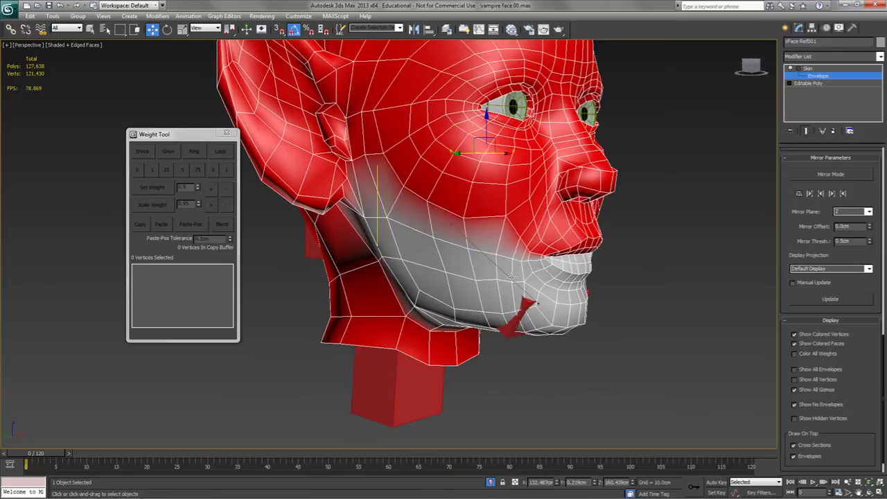
pyautogui.press('l')
pyautogui.moveTo(564, 232); pyautogui.dragTo(591, 326, button='middle')
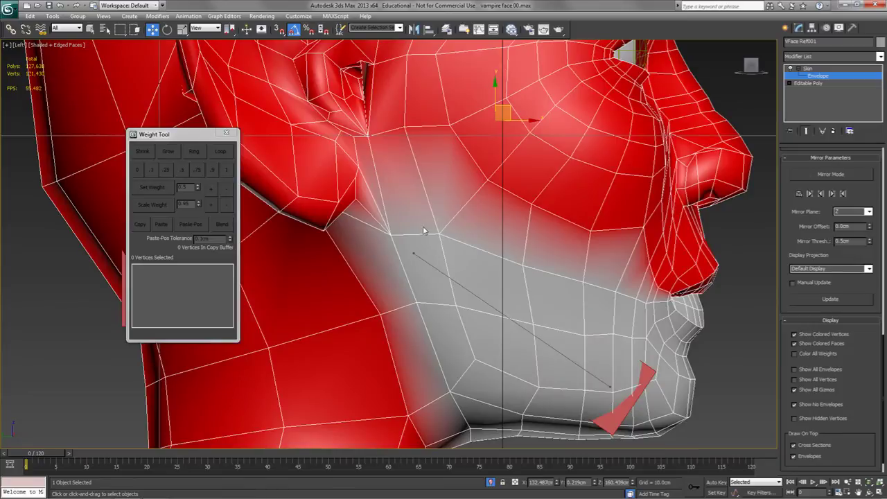
pyautogui.moveTo(437, 234); pyautogui.dragTo(464, 256)
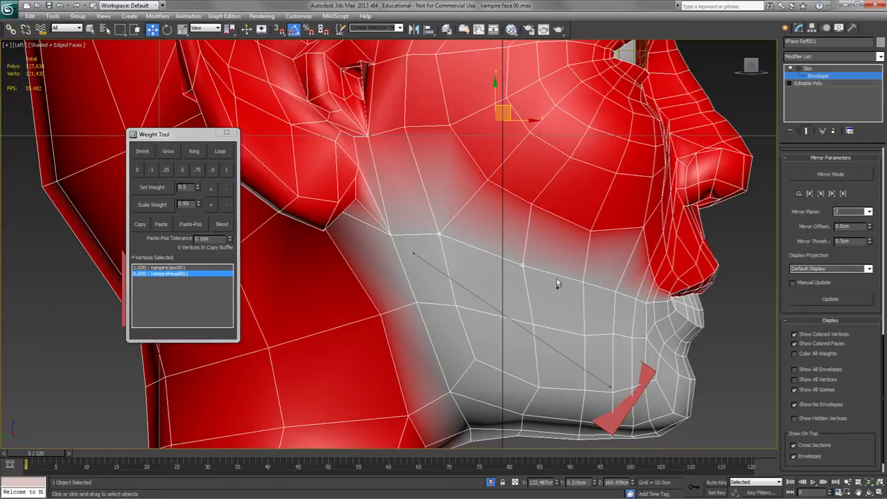
pyautogui.keyDown('ctrl'); pyautogui.moveTo(566, 271); pyautogui.dragTo(590, 293); pyautogui.keyUp('ctrl')
pyautogui.keyDown('ctrl'); pyautogui.moveTo(600, 280); pyautogui.dragTo(614, 294); pyautogui.keyUp('ctrl')
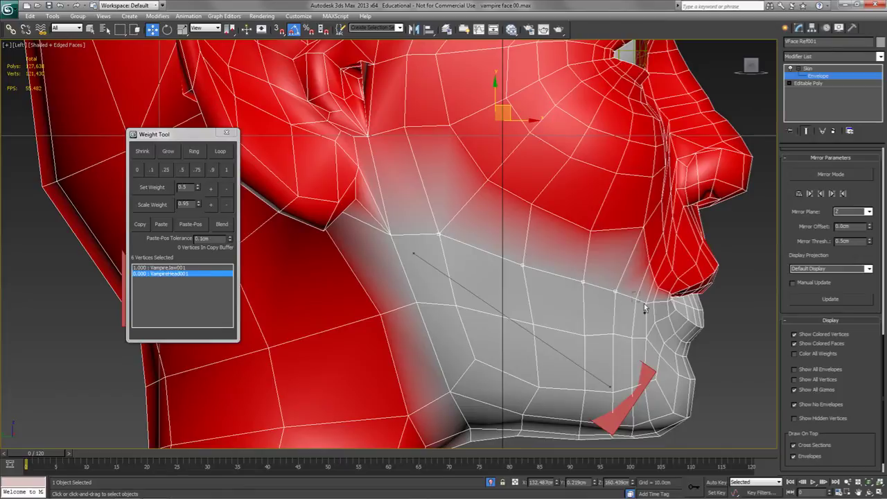
pyautogui.keyDown('ctrl'); pyautogui.moveTo(657, 314); pyautogui.dragTo(658, 316); pyautogui.keyUp('ctrl')
pyautogui.click(169, 152)
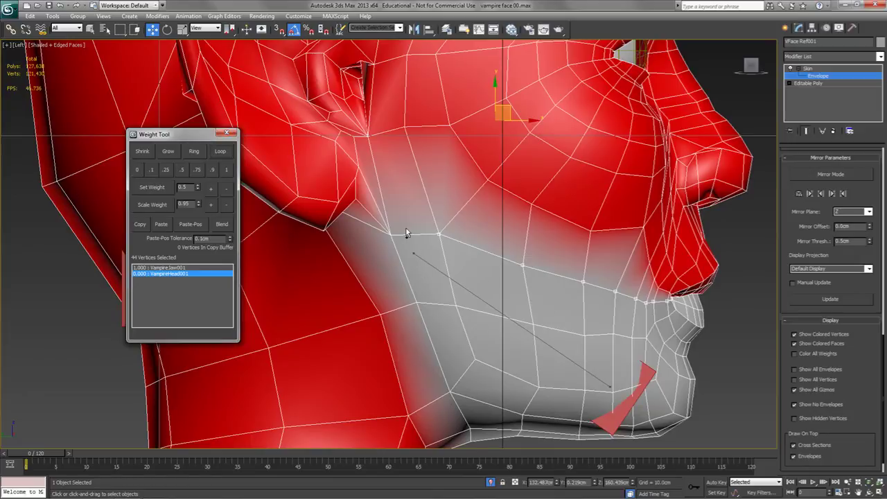
# Try a weight of 0.5 on the selected vertices, including the lips, and check the open mouth at frame 12
pyautogui.moveTo(446, 274); pyautogui.dragTo(450, 248, button='middle')
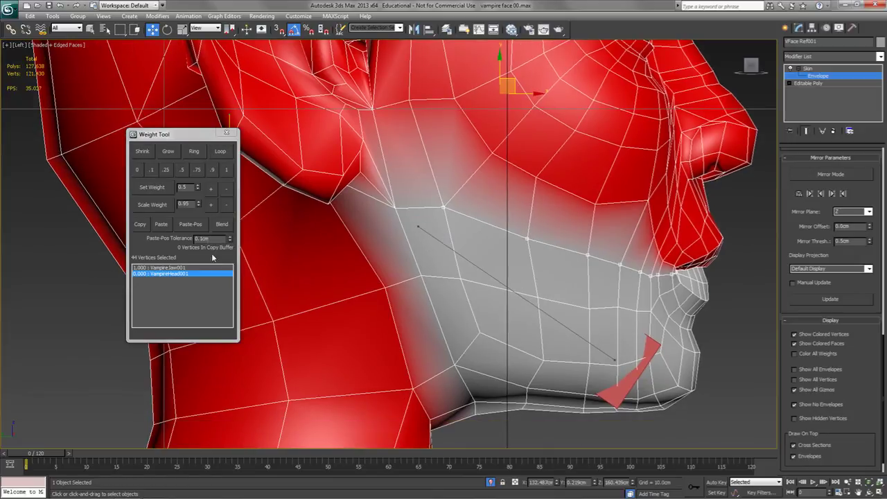
pyautogui.click(183, 171)
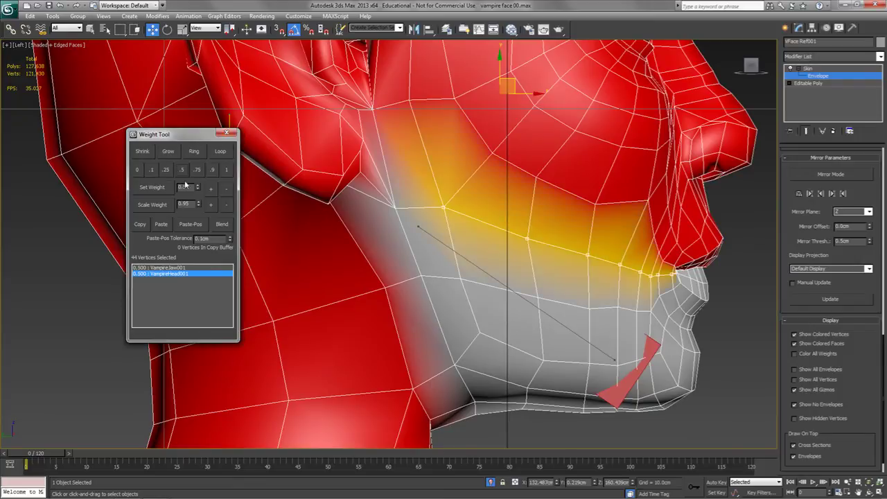
pyautogui.moveTo(31, 463); pyautogui.dragTo(98, 463)
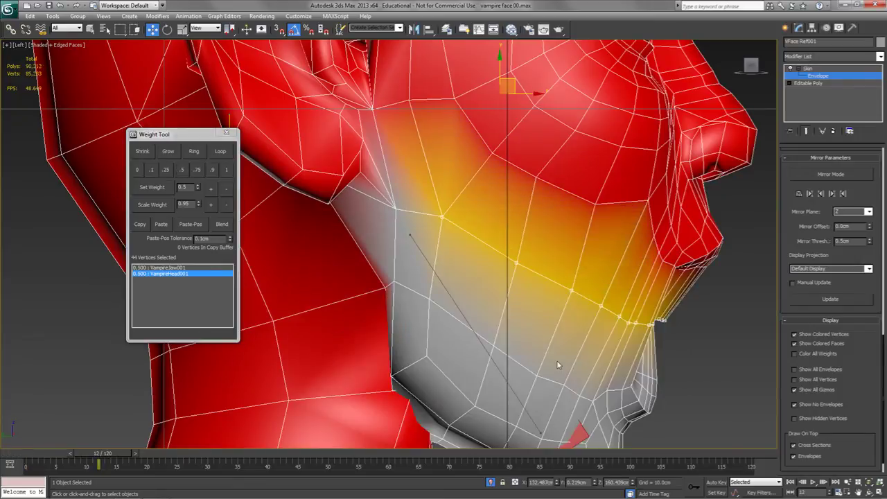
pyautogui.press('p')
pyautogui.scroll(6, 393, 298)
pyautogui.keyDown('alt'); pyautogui.moveTo(480, 318); pyautogui.dragTo(347, 302, button='middle'); pyautogui.keyUp('alt')
pyautogui.hotkey('ctrl', 'z')
# Remove the upper and lower lip edge vertices from the selection in front view, keeping the cheek rows on both sides
pyautogui.keyDown('alt'); pyautogui.moveTo(417, 220); pyautogui.dragTo(499, 298, button='middle'); pyautogui.keyUp('alt')
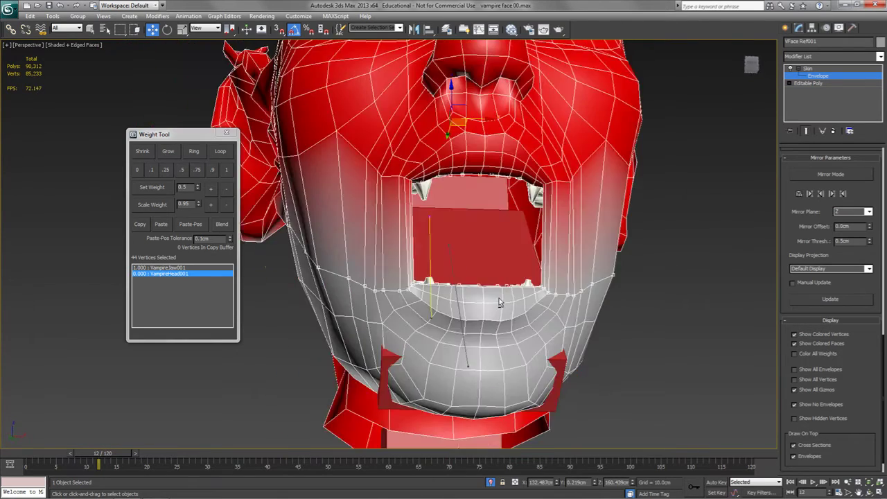
pyautogui.press('f')
pyautogui.press('F3')
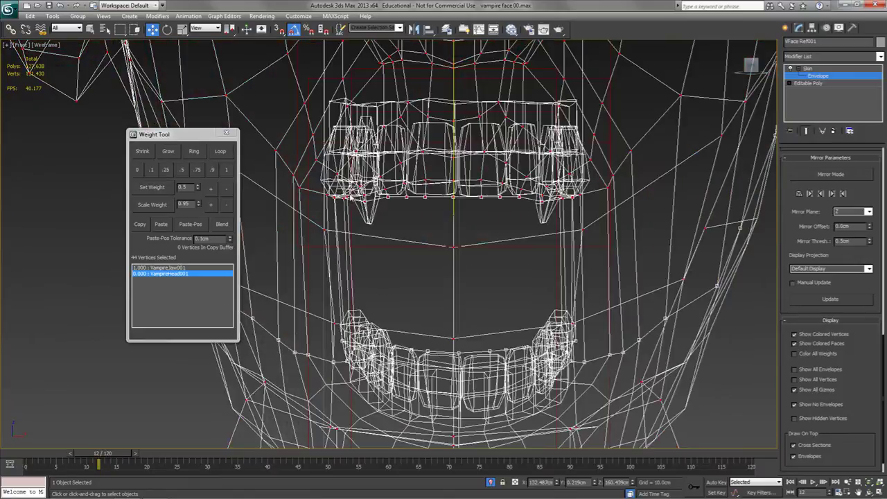
pyautogui.keyDown('alt'); pyautogui.moveTo(475, 216); pyautogui.dragTo(608, 230); pyautogui.keyUp('alt')
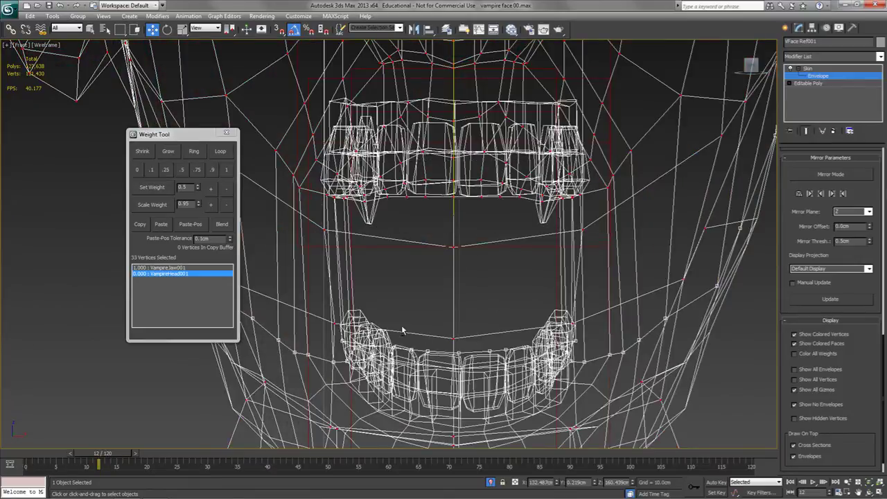
pyautogui.press('F3')
pyautogui.moveTo(367, 332); pyautogui.dragTo(556, 393)
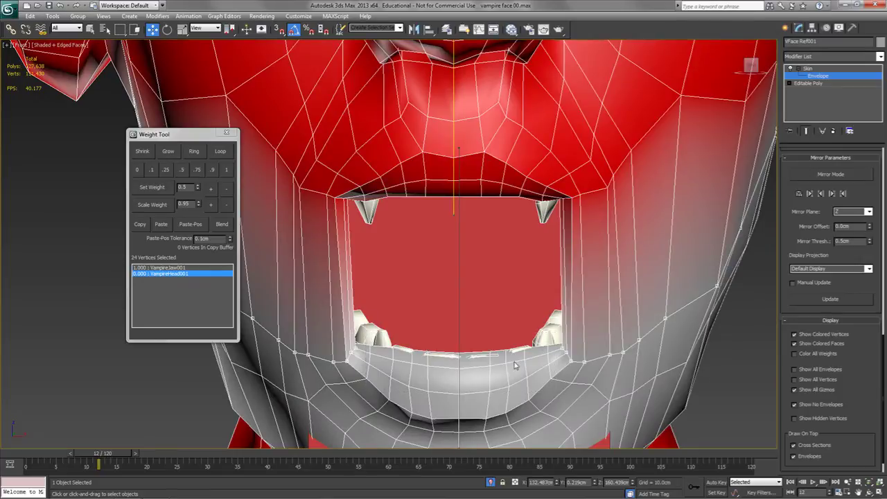
# Try removing one more vertex from the cheek row selection and weighting the rest 0.5
pyautogui.press('p')
pyautogui.keyDown('alt'); pyautogui.moveTo(495, 357); pyautogui.dragTo(577, 364, button='middle'); pyautogui.keyUp('alt')
pyautogui.keyDown('alt'); pyautogui.click(205, 361); pyautogui.keyUp('alt')
pyautogui.keyDown('alt'); pyautogui.moveTo(265, 331); pyautogui.dragTo(321, 341, button='middle'); pyautogui.keyUp('alt')
pyautogui.click(183, 171)
pyautogui.keyDown('alt'); pyautogui.moveTo(458, 234); pyautogui.dragTo(470, 266, button='middle'); pyautogui.keyUp('alt')
pyautogui.hotkey('ctrl', 'z')
# Add the missing vertex to the cheek row selection, assign a weight of 0.5 and inspect the blend in perspective
pyautogui.keyDown('alt'); pyautogui.moveTo(530, 345); pyautogui.dragTo(588, 317, button='middle'); pyautogui.keyUp('alt')
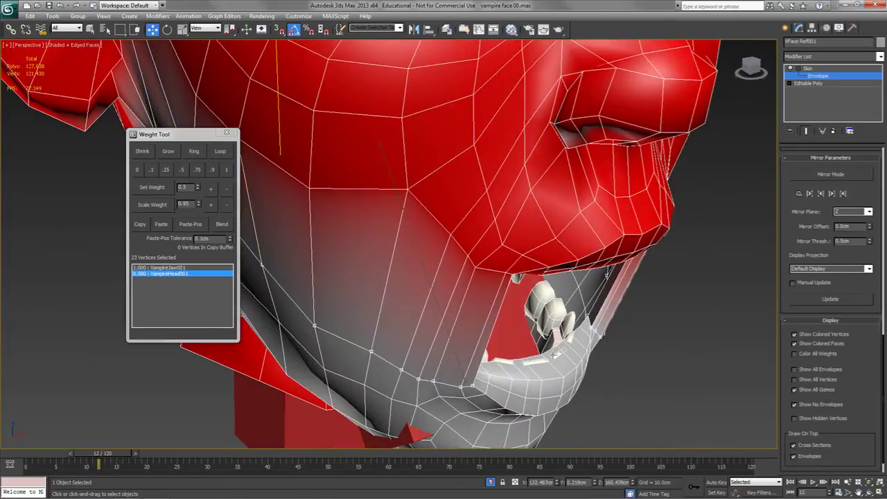
pyautogui.keyDown('alt'); pyautogui.moveTo(555, 358); pyautogui.dragTo(463, 342, button='middle'); pyautogui.keyUp('alt')
pyautogui.keyDown('ctrl'); pyautogui.click(277, 331); pyautogui.keyUp('ctrl')
pyautogui.click(180, 169)
pyautogui.keyDown('alt'); pyautogui.moveTo(332, 274); pyautogui.dragTo(338, 192, button='middle'); pyautogui.keyUp('alt')
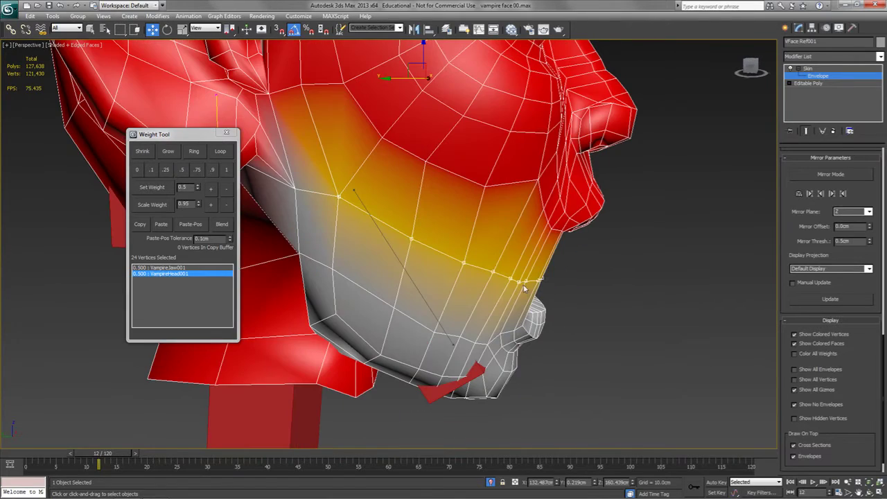
pyautogui.keyDown('alt'); pyautogui.moveTo(532, 253); pyautogui.dragTo(492, 242, button='middle'); pyautogui.keyUp('alt')
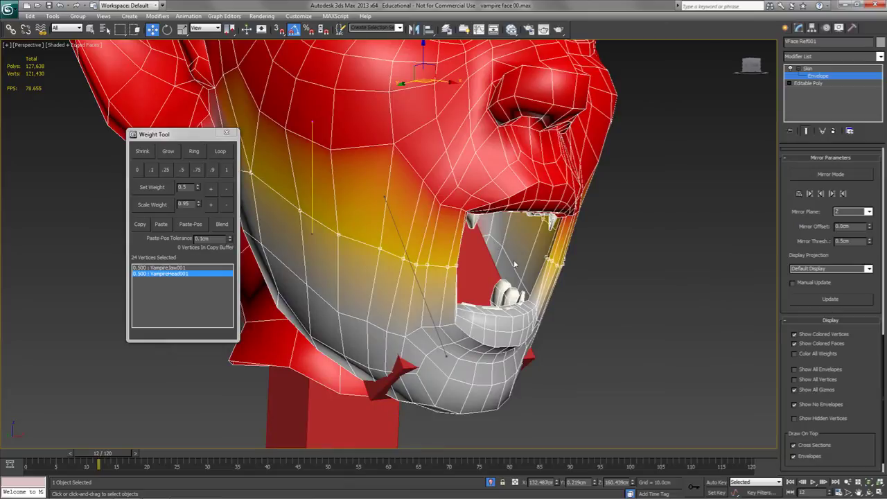
# Select in front view the upper lip vertices and those between the lip, nose and inner cheeks on both sides
pyautogui.press('f')
pyautogui.moveTo(496, 293); pyautogui.dragTo(525, 323, button='middle')
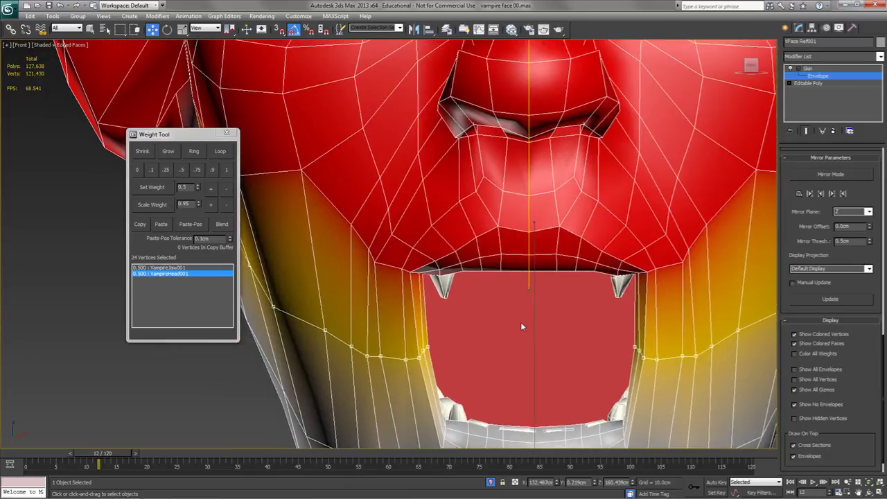
pyautogui.moveTo(510, 286); pyautogui.dragTo(347, 157)
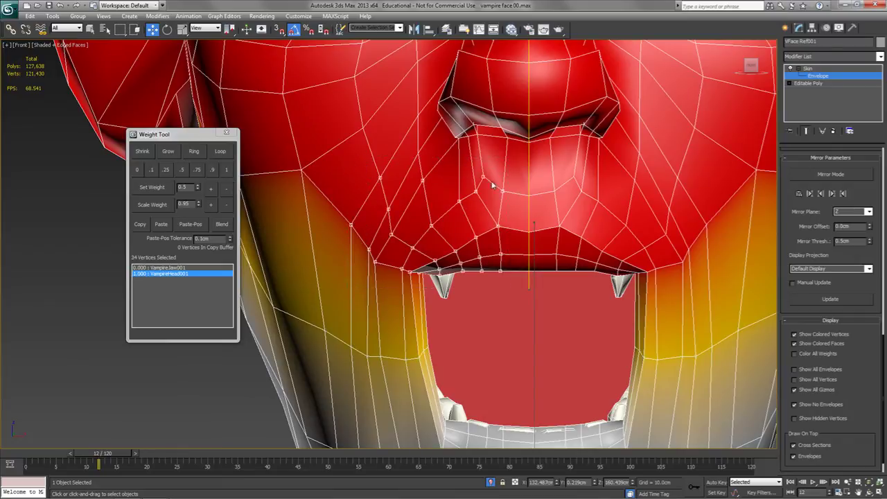
pyautogui.moveTo(544, 280); pyautogui.dragTo(571, 179)
pyautogui.moveTo(661, 187); pyautogui.dragTo(719, 166)
pyautogui.keyDown('ctrl'); pyautogui.click(637, 157); pyautogui.keyUp('ctrl')
pyautogui.moveTo(411, 151); pyautogui.dragTo(426, 165)
# Extend the selection in left view along the cheek vertex row above the 0.5-weighted band, from the upper lip toward the ear
pyautogui.press('p')
pyautogui.keyDown('alt'); pyautogui.moveTo(483, 282); pyautogui.dragTo(505, 255, button='middle'); pyautogui.keyUp('alt')
pyautogui.scroll(-3, 524, 288)
pyautogui.scroll(-2, 510, 269)
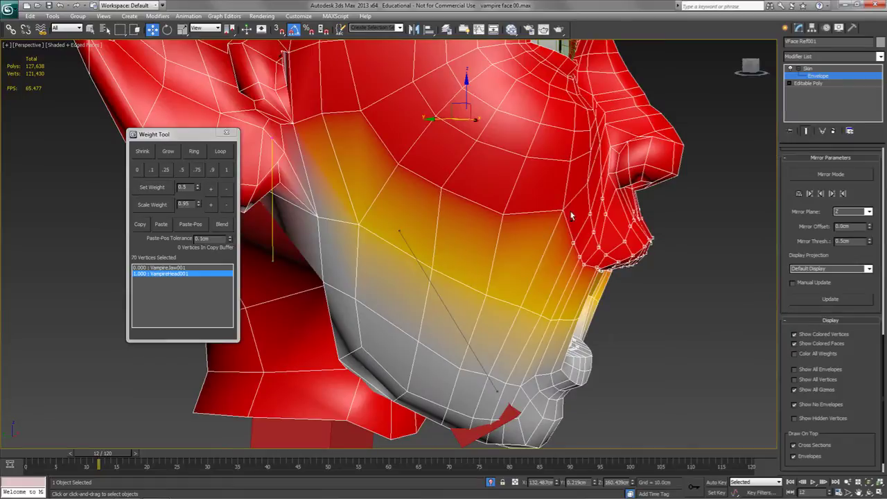
pyautogui.press('l')
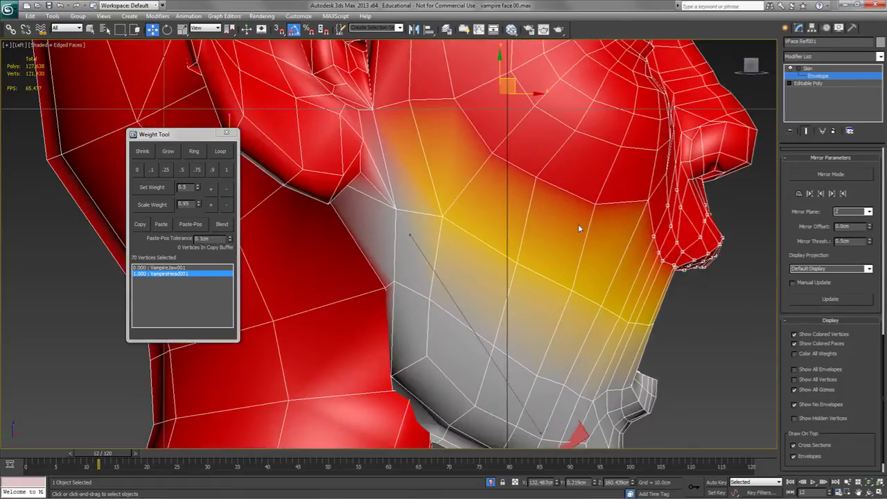
pyautogui.scroll(2, 578, 224)
pyautogui.keyDown('ctrl'); pyautogui.moveTo(620, 242); pyautogui.dragTo(561, 253); pyautogui.keyUp('ctrl')
pyautogui.keyDown('ctrl'); pyautogui.moveTo(501, 216); pyautogui.dragTo(514, 227); pyautogui.keyUp('ctrl')
pyautogui.keyDown('ctrl'); pyautogui.click(464, 195); pyautogui.keyUp('ctrl')
pyautogui.keyDown('ctrl'); pyautogui.click(425, 142); pyautogui.keyUp('ctrl')
pyautogui.scroll(-3, 450, 242)
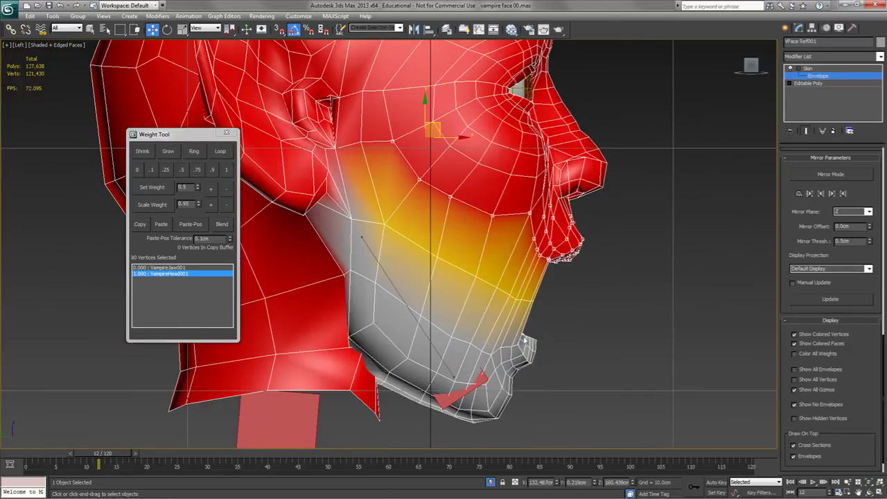
# Add in front view the lower lip vertices and the adjoining vertices beneath the lip and at the mouth corners to the selection
pyautogui.press('f')
pyautogui.moveTo(520, 365); pyautogui.dragTo(532, 258, button='middle')
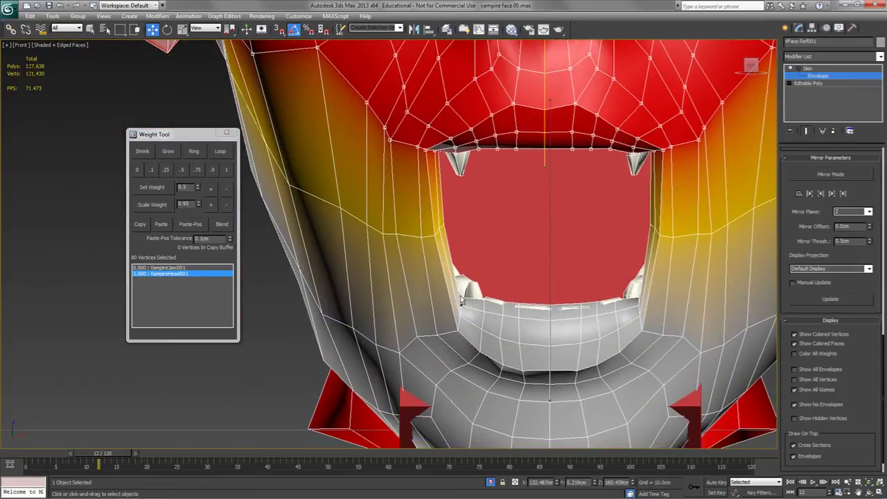
pyautogui.moveTo(444, 275); pyautogui.dragTo(541, 376)
pyautogui.keyDown('ctrl'); pyautogui.moveTo(489, 355); pyautogui.dragTo(532, 386); pyautogui.keyUp('ctrl')
pyautogui.keyDown('ctrl'); pyautogui.moveTo(588, 350); pyautogui.dragTo(618, 389); pyautogui.keyUp('ctrl')
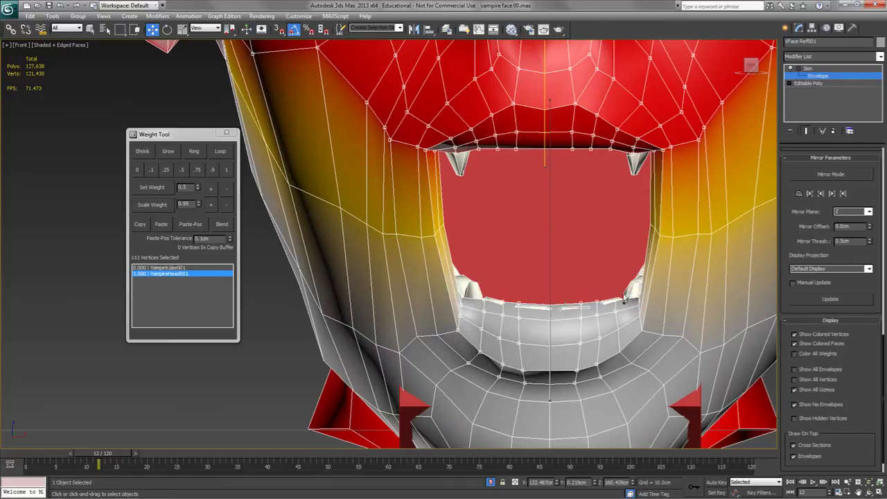
pyautogui.keyDown('ctrl'); pyautogui.moveTo(608, 289); pyautogui.dragTo(659, 338); pyautogui.keyUp('ctrl')
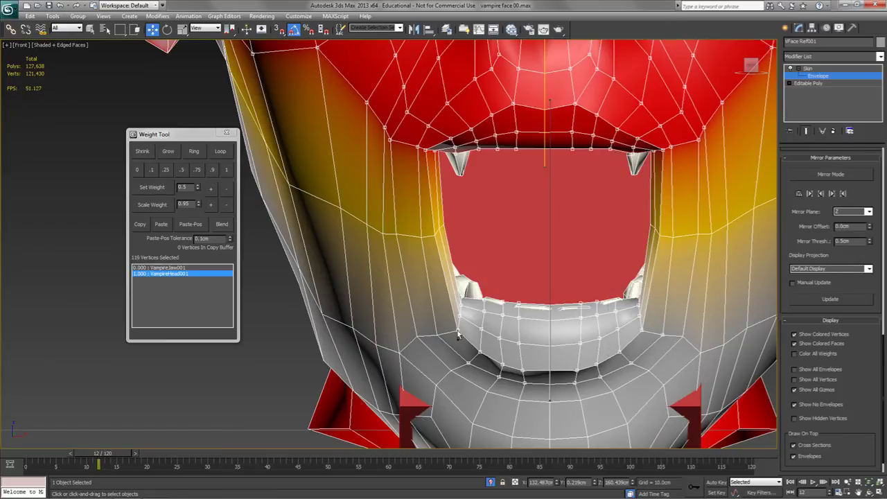
pyautogui.keyDown('ctrl'); pyautogui.click(437, 334); pyautogui.keyUp('ctrl')
pyautogui.moveTo(466, 357); pyautogui.dragTo(494, 297, button='middle')
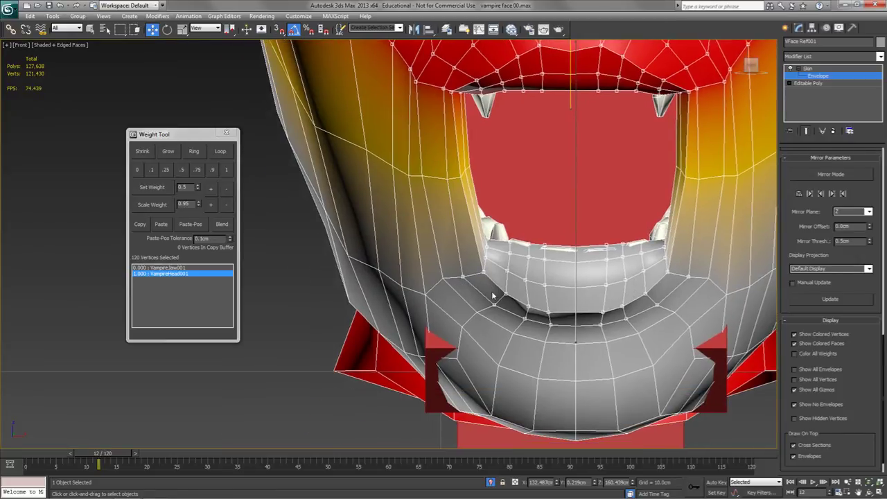
# Extend the selection in left view along the cheek vertex row below the 0.5-weighted band, from the lower lip toward the ear
pyautogui.press('l')
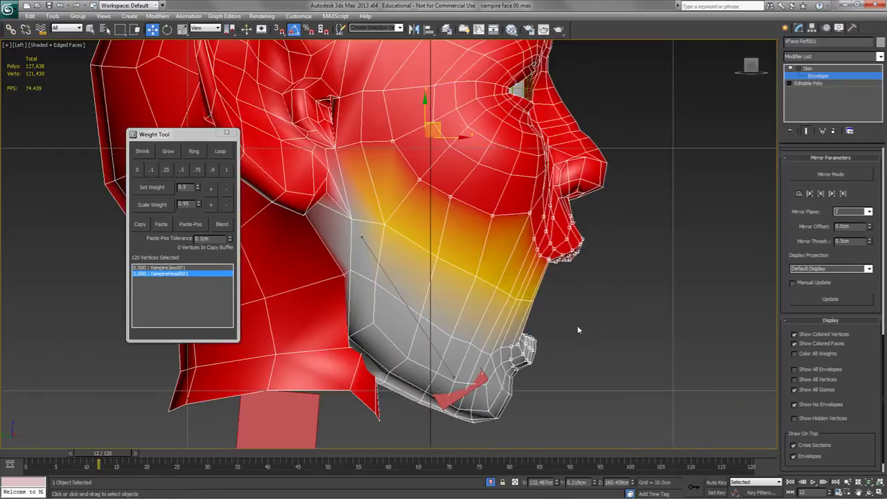
pyautogui.scroll(5, 613, 309)
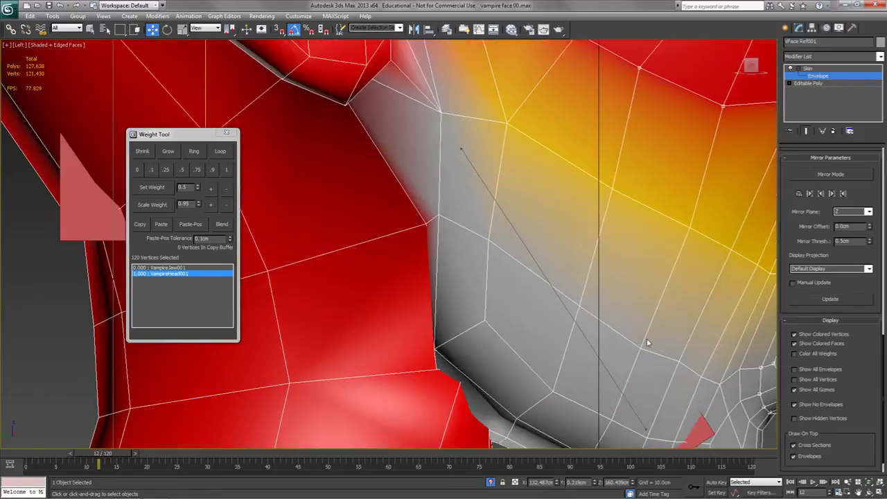
pyautogui.keyDown('ctrl'); pyautogui.moveTo(614, 326); pyautogui.dragTo(643, 339); pyautogui.keyUp('ctrl')
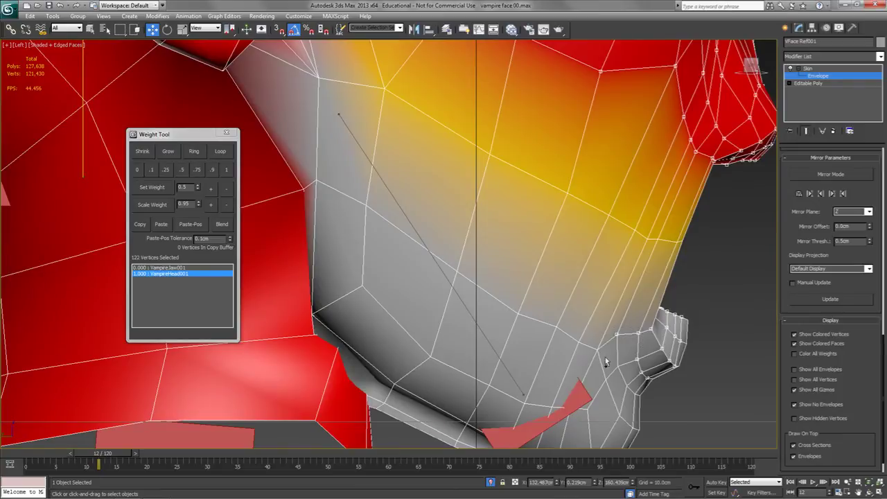
pyautogui.moveTo(588, 341)
pyautogui.keyDown('ctrl'); pyautogui.mouseDown()
pyautogui.moveTo(606, 356)
pyautogui.moveTo(585, 348)
pyautogui.mouseUp(); pyautogui.keyUp('ctrl')
pyautogui.scroll(-2, 409, 254)
pyautogui.moveTo(406, 254); pyautogui.dragTo(455, 266, button='middle')
pyautogui.keyDown('ctrl'); pyautogui.moveTo(427, 224); pyautogui.dragTo(445, 245); pyautogui.keyUp('ctrl')
pyautogui.press('p')
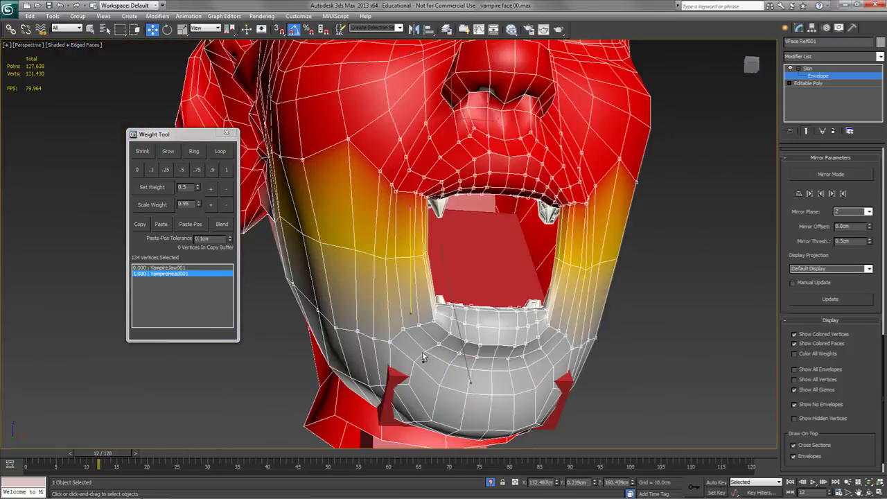
# Add the vertex row across the chin, just below the lower lip, to the selection in perspective
pyautogui.keyDown('ctrl'); pyautogui.click(424, 352); pyautogui.keyUp('ctrl')
pyautogui.keyDown('ctrl'); pyautogui.click(450, 365); pyautogui.keyUp('ctrl')
pyautogui.keyDown('ctrl'); pyautogui.click(472, 372); pyautogui.keyUp('ctrl')
pyautogui.keyDown('ctrl'); pyautogui.click(510, 372); pyautogui.keyUp('ctrl')
pyautogui.keyDown('ctrl'); pyautogui.click(545, 356); pyautogui.keyUp('ctrl')
# Add the vertices directly beneath the nose and nostrils on both sides to the selection
pyautogui.moveTo(532, 194); pyautogui.dragTo(529, 262, button='middle')
pyautogui.keyDown('alt'); pyautogui.moveTo(467, 214); pyautogui.dragTo(485, 223, button='middle'); pyautogui.keyUp('alt')
pyautogui.keyDown('ctrl'); pyautogui.click(483, 215); pyautogui.keyUp('ctrl')
pyautogui.keyDown('ctrl'); pyautogui.click(489, 214); pyautogui.keyUp('ctrl')
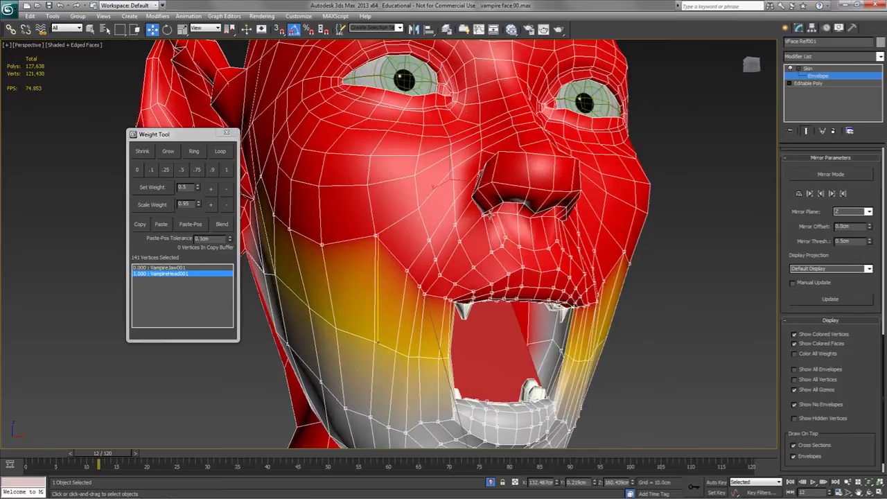
pyautogui.keyDown('ctrl'); pyautogui.click(497, 213); pyautogui.keyUp('ctrl')
pyautogui.keyDown('ctrl'); pyautogui.click(517, 216); pyautogui.keyUp('ctrl')
pyautogui.keyDown('ctrl'); pyautogui.click(530, 218); pyautogui.keyUp('ctrl')
pyautogui.keyDown('alt'); pyautogui.moveTo(553, 249); pyautogui.dragTo(472, 235, button='middle'); pyautogui.keyUp('alt')
pyautogui.keyDown('ctrl'); pyautogui.click(476, 217); pyautogui.keyUp('ctrl')
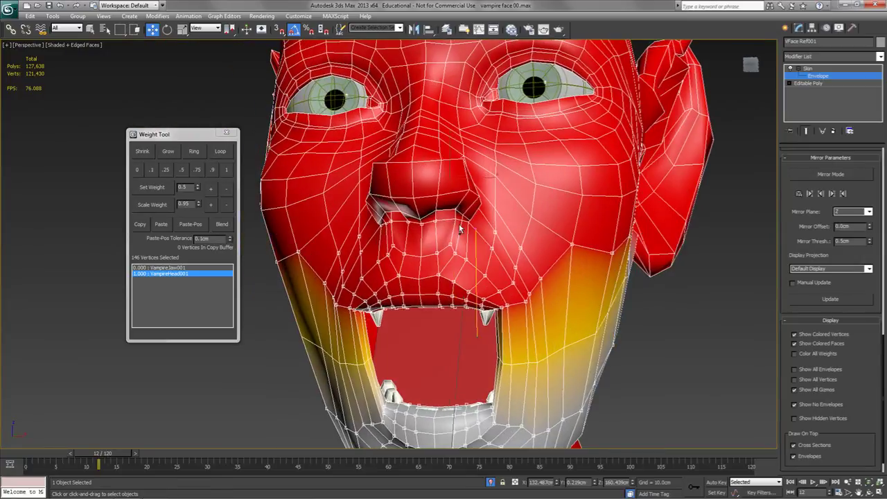
pyautogui.keyDown('ctrl'); pyautogui.click(454, 220); pyautogui.keyUp('ctrl')
pyautogui.keyDown('ctrl'); pyautogui.click(463, 221); pyautogui.keyUp('ctrl')
pyautogui.keyDown('ctrl'); pyautogui.click(468, 221); pyautogui.keyUp('ctrl')
# Check the selection on both cheeks and blend its weights for VampireHead001, VampireJaw001 and VampireHead001 again
pyautogui.keyDown('alt'); pyautogui.moveTo(458, 261); pyautogui.dragTo(423, 269, button='middle'); pyautogui.keyUp('alt')
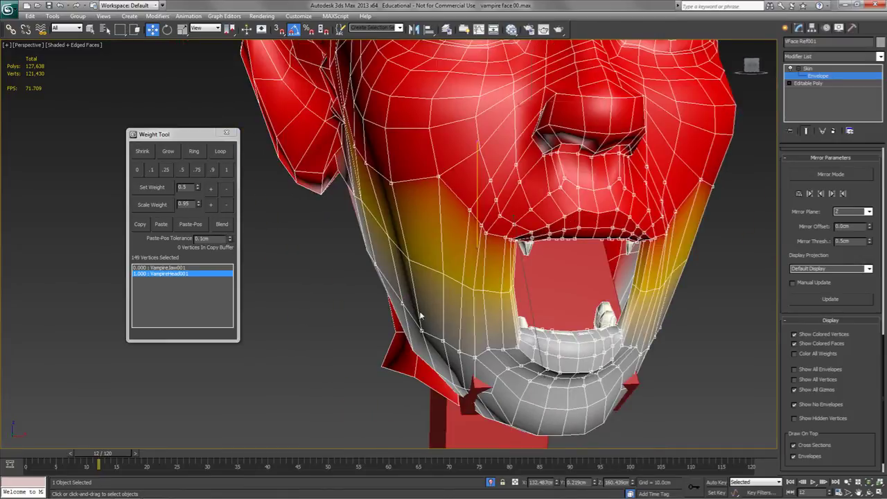
pyautogui.keyDown('alt'); pyautogui.moveTo(394, 190); pyautogui.dragTo(442, 182, button='middle'); pyautogui.keyUp('alt')
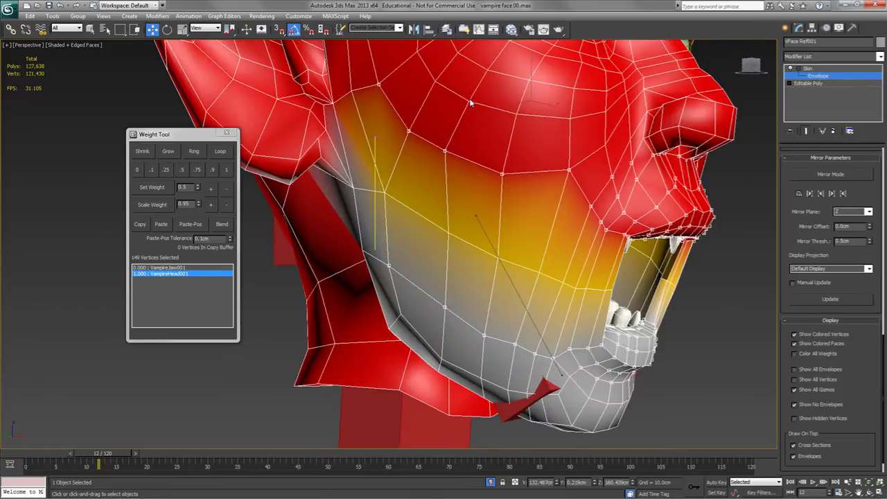
pyautogui.keyDown('alt'); pyautogui.moveTo(569, 223); pyautogui.dragTo(621, 239, button='middle'); pyautogui.keyUp('alt')
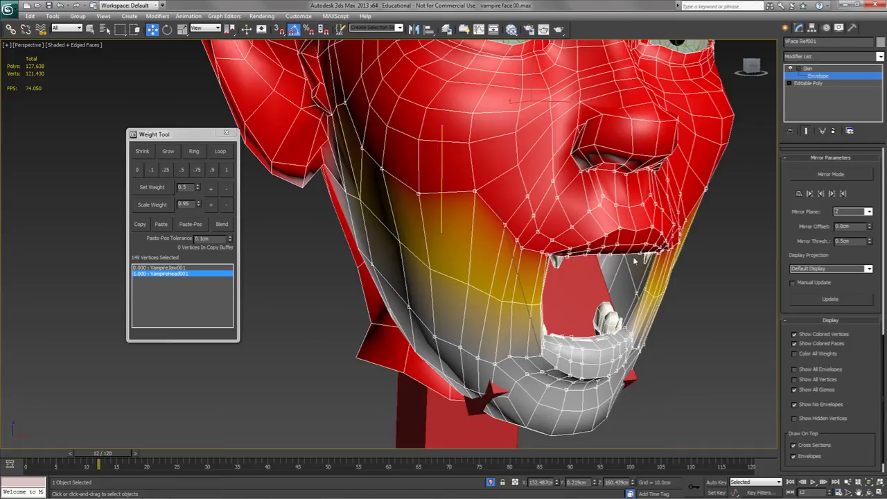
pyautogui.keyDown('alt'); pyautogui.moveTo(634, 260); pyautogui.dragTo(624, 259, button='middle'); pyautogui.keyUp('alt')
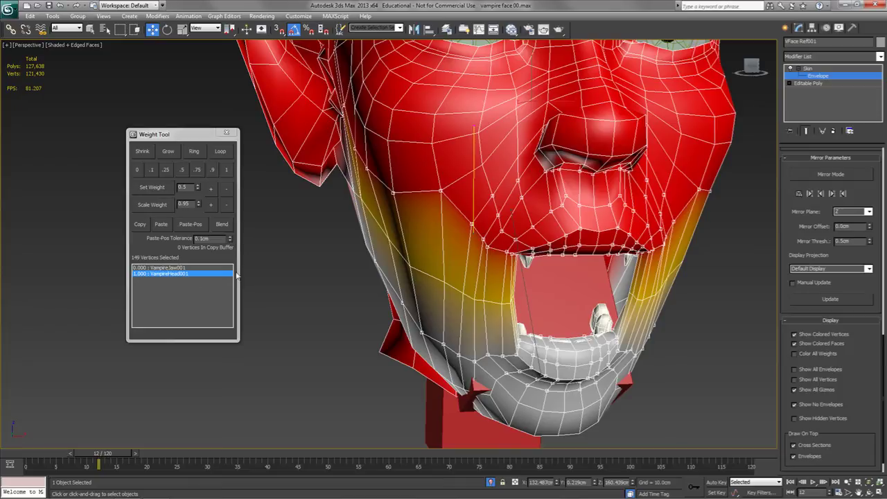
pyautogui.click(222, 225)
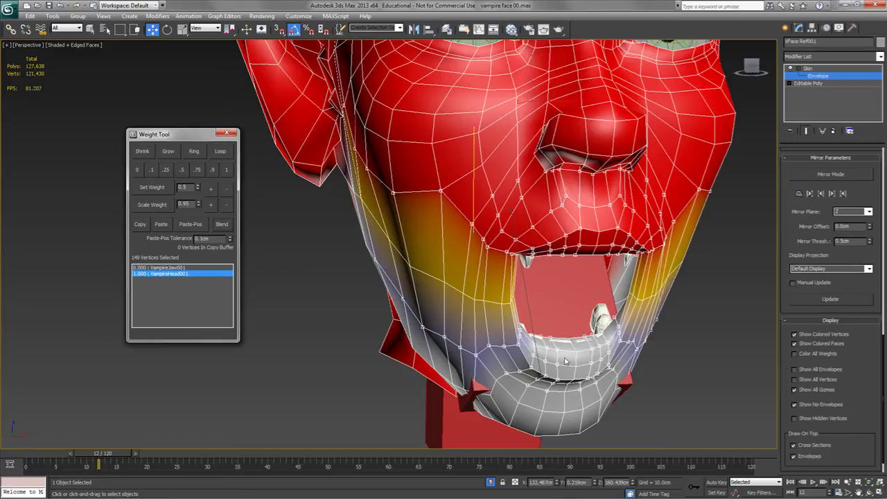
pyautogui.click(177, 268)
pyautogui.click(221, 228)
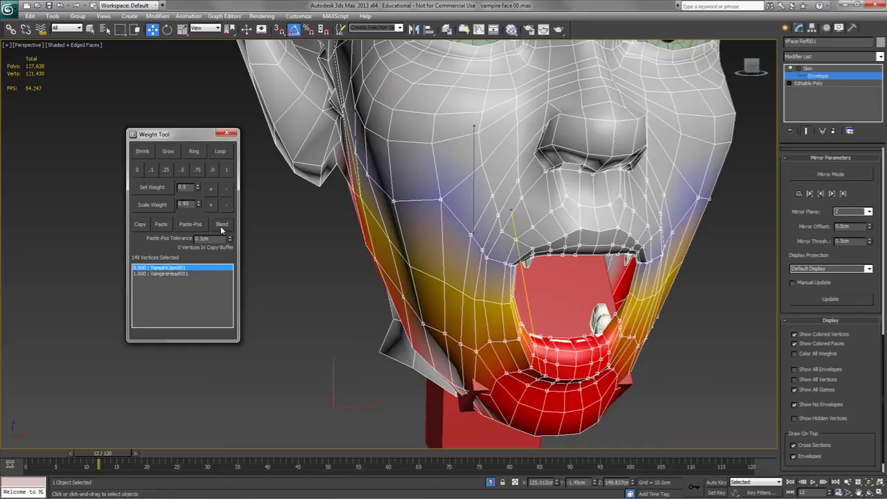
pyautogui.click(175, 274)
pyautogui.click(221, 228)
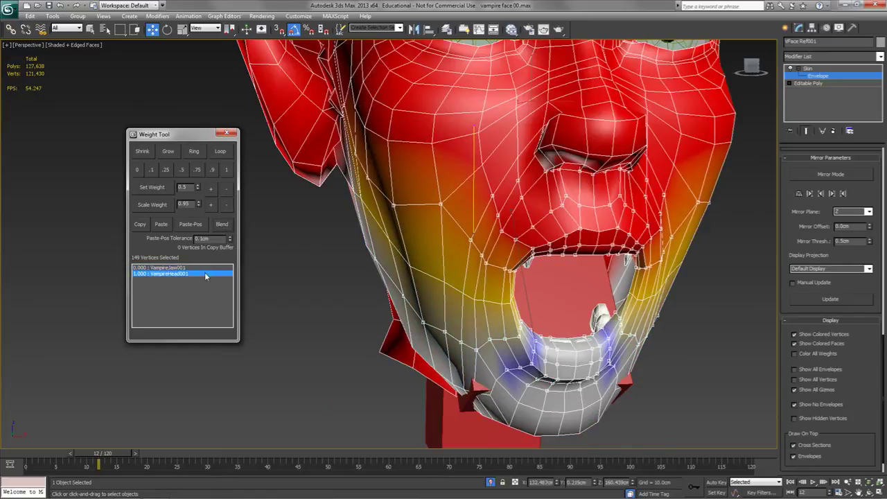
# Blend the selected vertices' weights for two more rounds, alternating between VampireJaw001 and VampireHead001
pyautogui.click(180, 268)
pyautogui.click(221, 226)
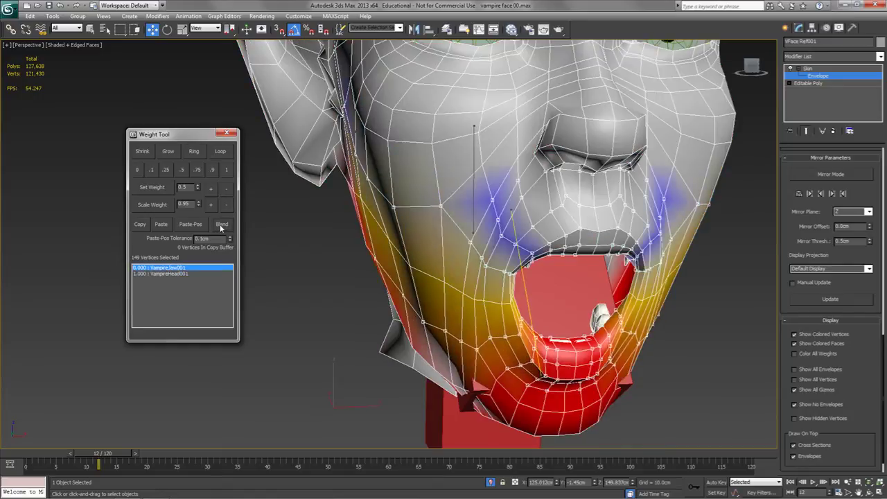
pyautogui.click(170, 275)
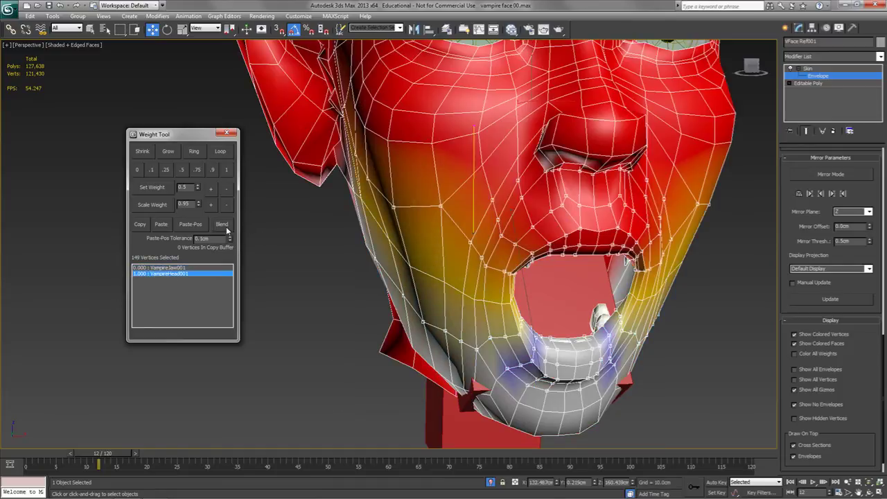
pyautogui.click(224, 227)
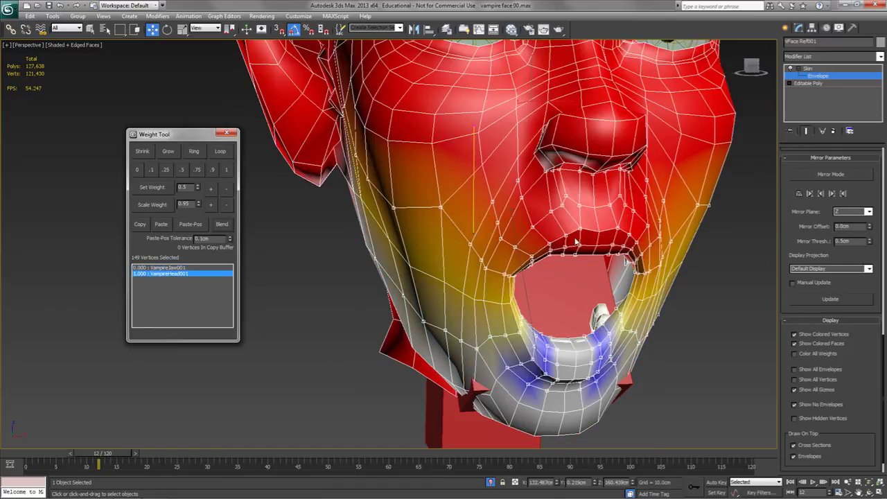
pyautogui.click(177, 267)
pyautogui.click(222, 225)
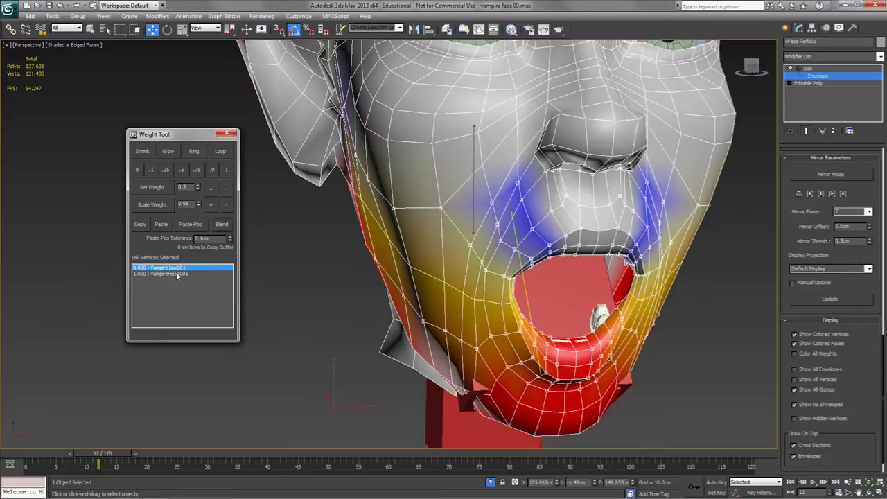
pyautogui.click(180, 275)
pyautogui.click(223, 226)
# Blend the mouth and cheek weights one further round, first for VampireJaw001 and then for VampireHead001
pyautogui.keyDown('alt'); pyautogui.moveTo(649, 328); pyautogui.dragTo(523, 305, button='middle'); pyautogui.keyUp('alt')
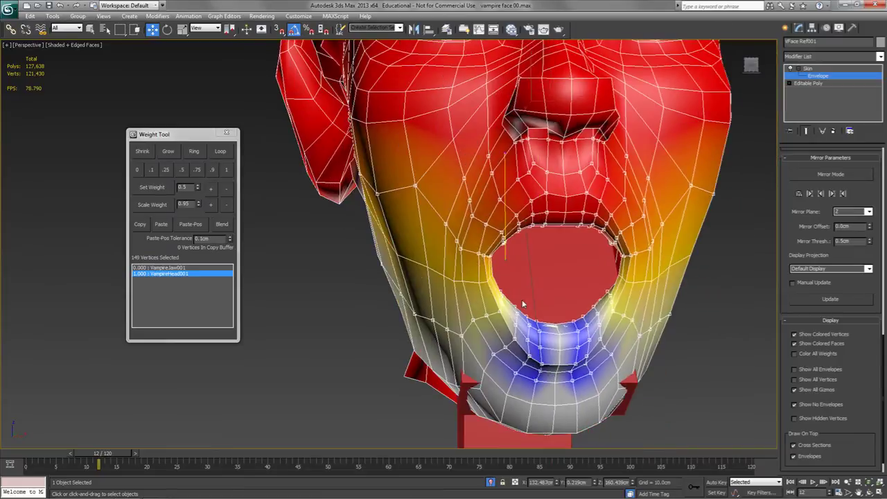
pyautogui.click(181, 267)
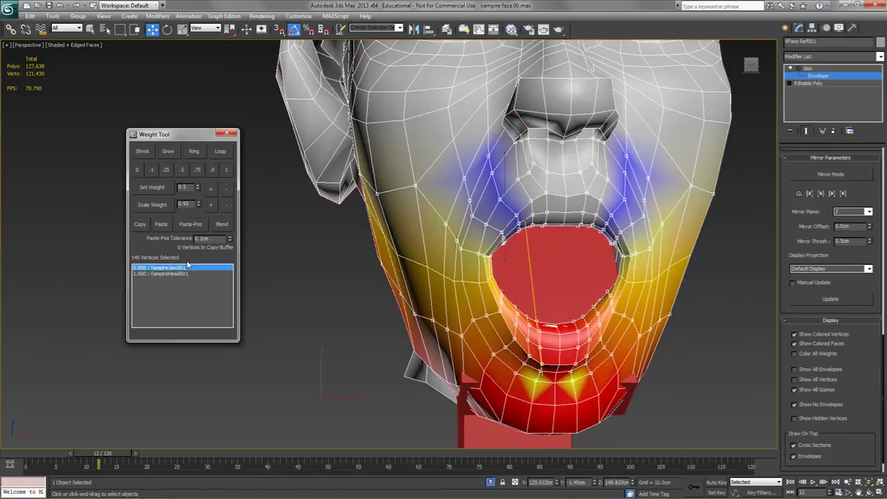
pyautogui.click(221, 225)
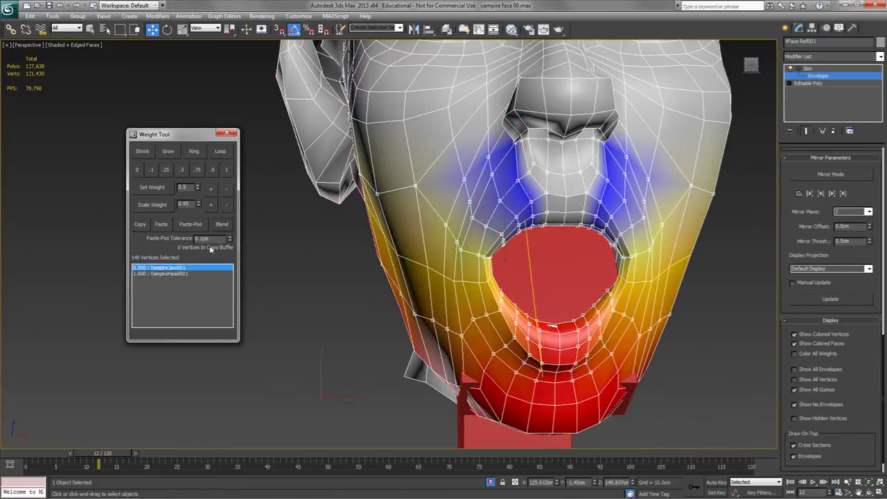
pyautogui.click(173, 274)
pyautogui.click(224, 227)
pyautogui.keyDown('alt'); pyautogui.moveTo(445, 308); pyautogui.dragTo(506, 306, button='middle'); pyautogui.keyUp('alt')
pyautogui.scroll(-3, 520, 314)
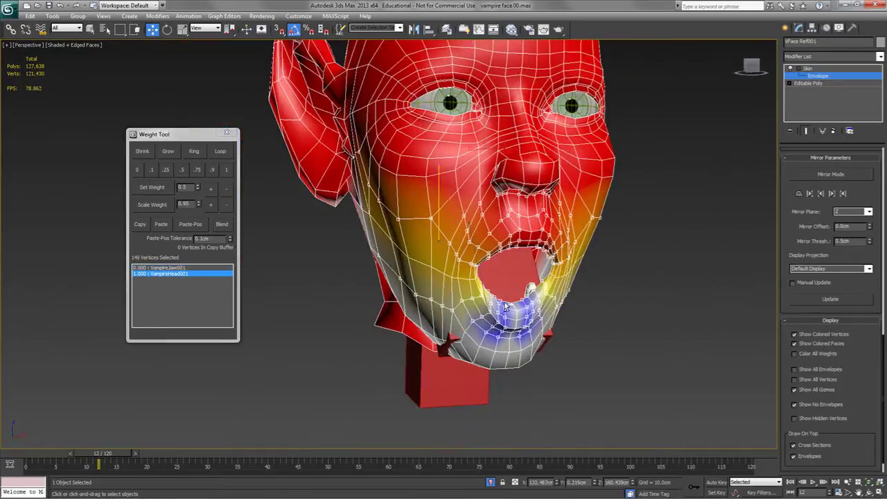
# Scrub back to frame 1, blend the selection's VampireJaw001 weights with the mouth nearly closed and close the Weight Tool
pyautogui.moveTo(123, 454); pyautogui.dragTo(62, 447)
pyautogui.press('w')
pyautogui.click(157, 268)
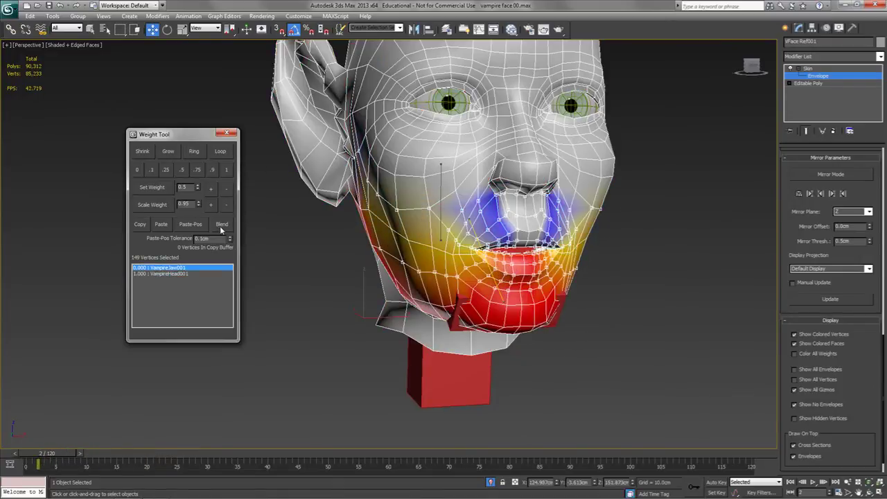
pyautogui.moveTo(65, 453)
pyautogui.mouseDown()
pyautogui.moveTo(273, 473)
pyautogui.moveTo(59, 457)
pyautogui.mouseUp()
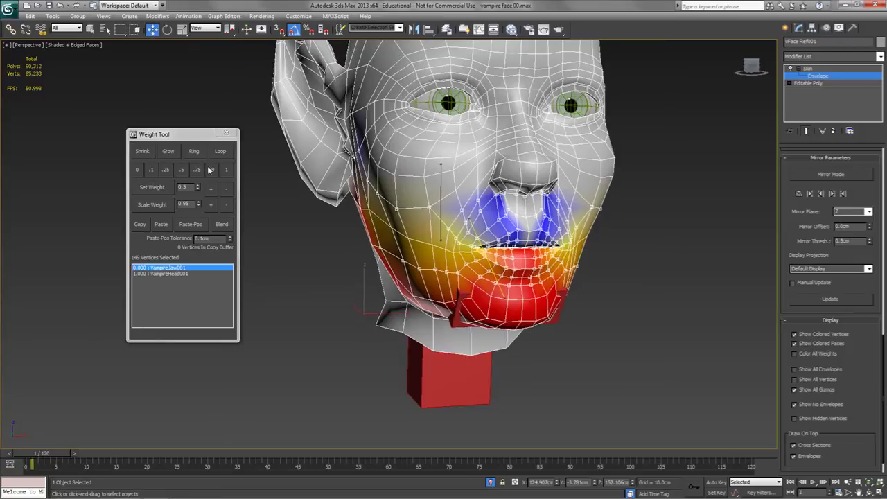
pyautogui.click(227, 133)
# Inspect the jaw deformation in shaded view without edges, return to frame 0 and examine the cheek weights with edges shown
pyautogui.keyDown('alt'); pyautogui.moveTo(334, 302); pyautogui.dragTo(450, 310, button='middle'); pyautogui.keyUp('alt')
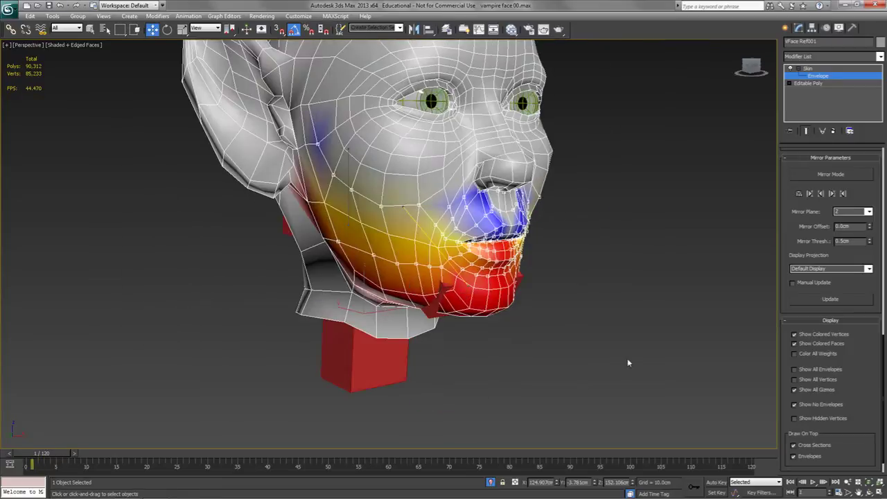
pyautogui.press('F4')
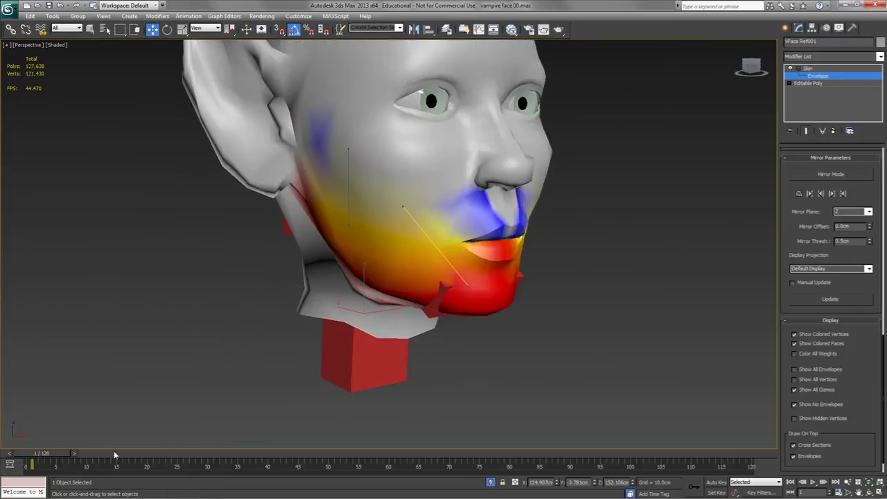
pyautogui.moveTo(62, 458)
pyautogui.mouseDown()
pyautogui.moveTo(325, 470)
pyautogui.moveTo(31, 465)
pyautogui.mouseUp()
pyautogui.press('q')
pyautogui.press('F4')
pyautogui.keyDown('alt'); pyautogui.moveTo(401, 335); pyautogui.dragTo(414, 324, button='middle'); pyautogui.keyUp('alt')
pyautogui.scroll(5, 404, 312)
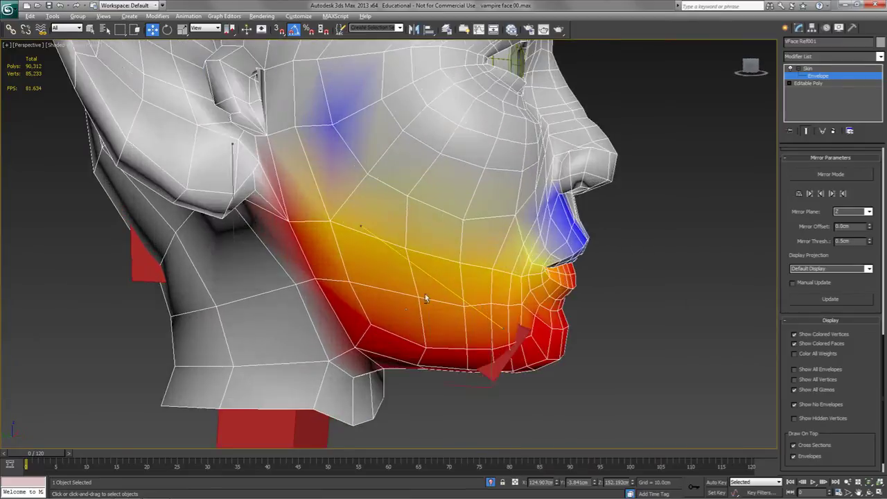
# Select the nine neck vertices bordering the jaw, running from below the ears to under the chin on both sides
pyautogui.scroll(-4, 426, 289)
pyautogui.keyDown('alt'); pyautogui.moveTo(448, 204); pyautogui.dragTo(396, 280, button='middle'); pyautogui.keyUp('alt')
pyautogui.moveTo(64, 452)
pyautogui.mouseDown()
pyautogui.moveTo(100, 450)
pyautogui.moveTo(52, 452)
pyautogui.mouseUp()
pyautogui.press('w')
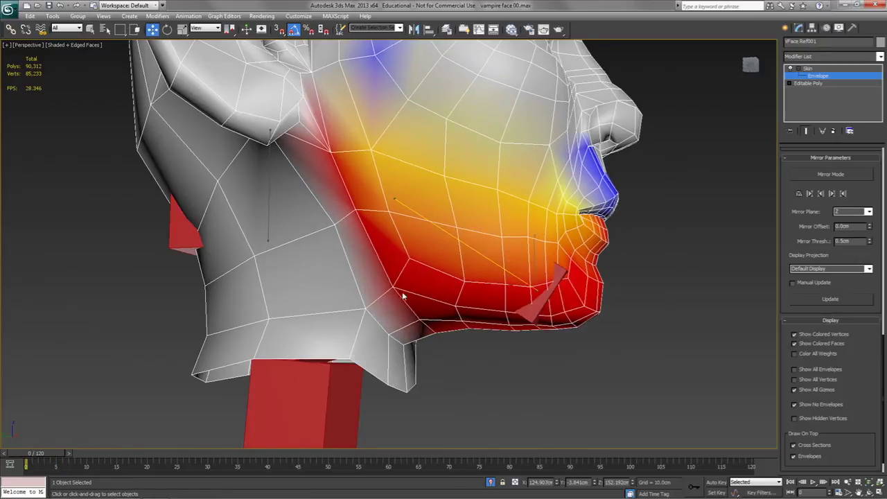
pyautogui.scroll(2, 485, 320)
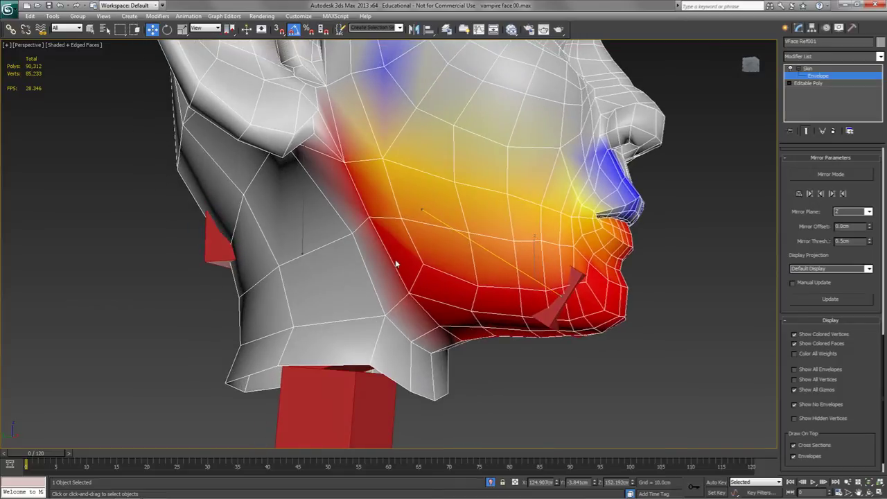
pyautogui.keyDown('alt'); pyautogui.moveTo(378, 193); pyautogui.dragTo(366, 179, button='middle'); pyautogui.keyUp('alt')
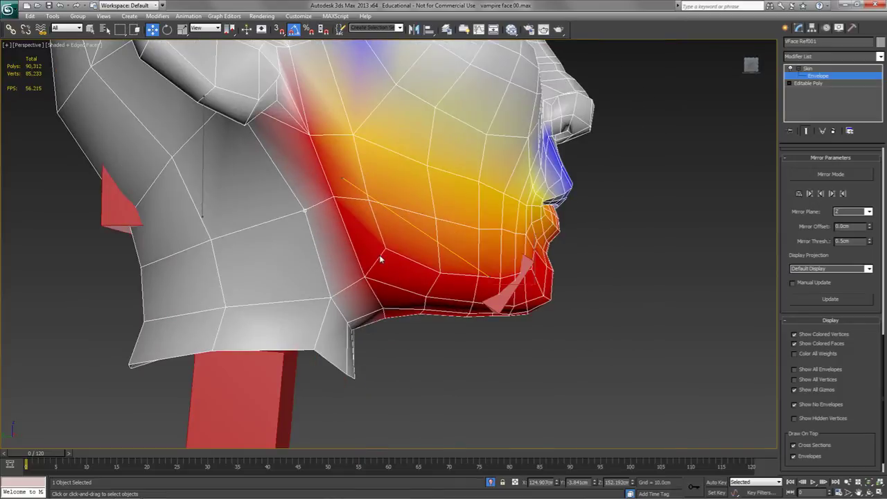
pyautogui.press('l')
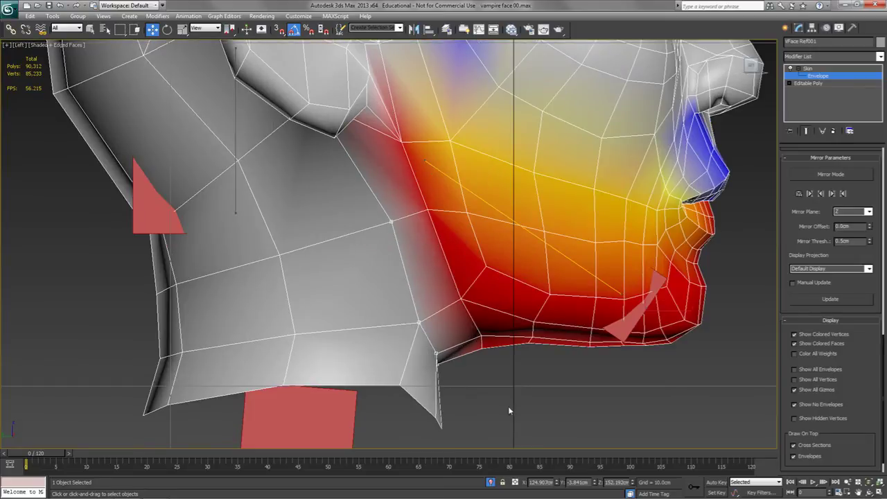
pyautogui.press('p')
pyautogui.scroll(-2, 359, 362)
pyautogui.moveTo(247, 277); pyautogui.dragTo(363, 281, button='middle')
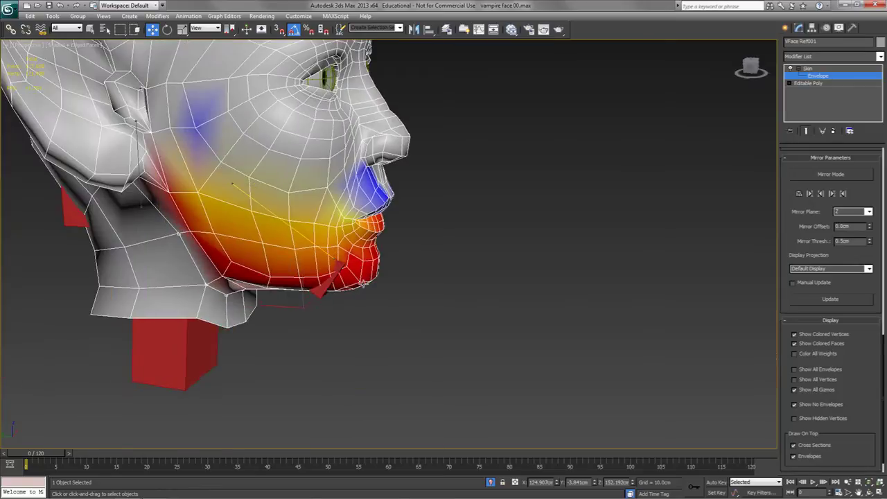
pyautogui.scroll(5, 428, 272)
pyautogui.scroll(-3, 294, 192)
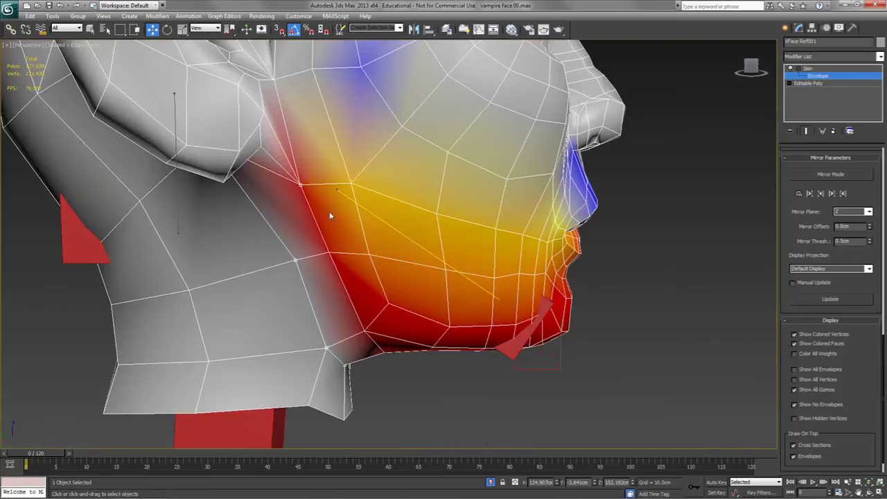
pyautogui.scroll(3, 326, 211)
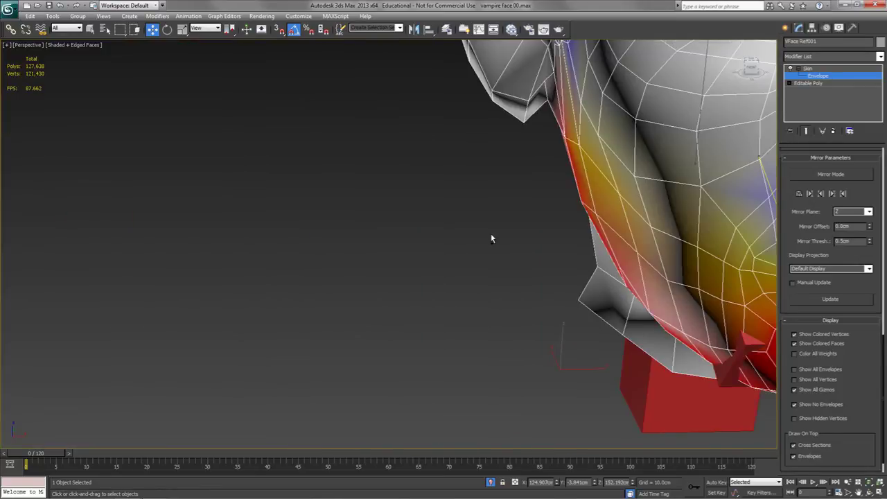
pyautogui.press('l')
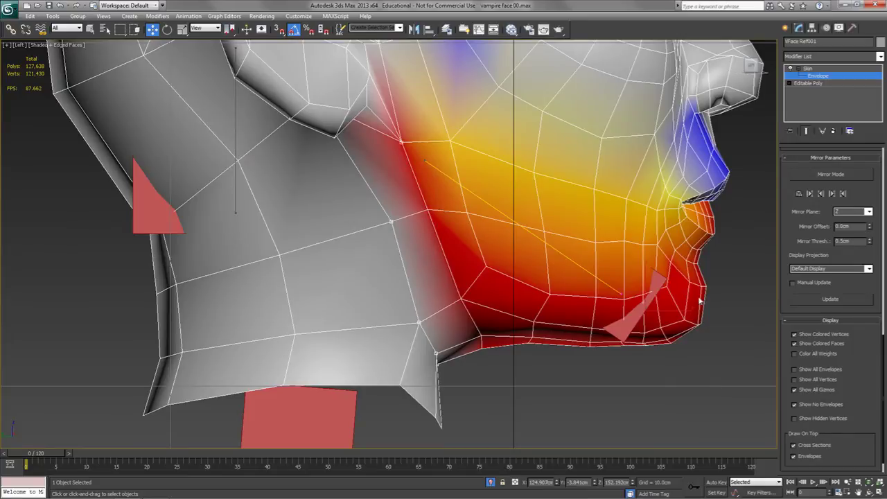
pyautogui.scroll(5, 875, 354)
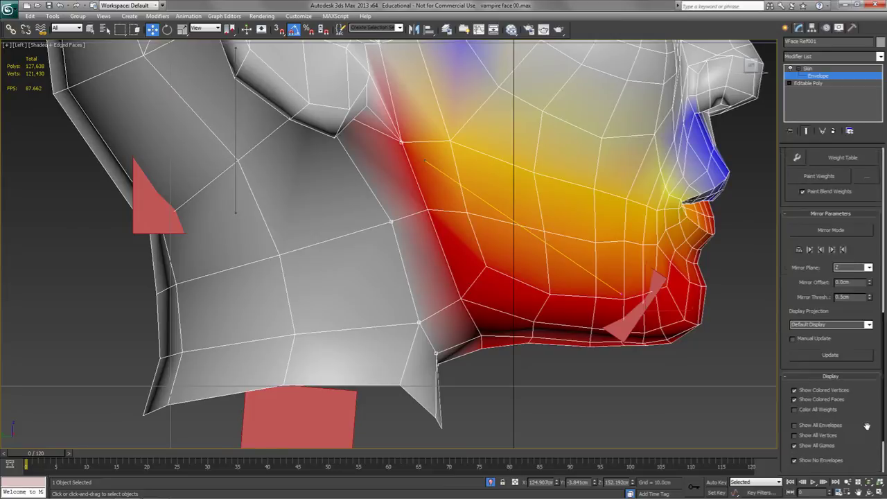
# Set the selected neck vertices' VampireHead001 weight to 0.5 with the Weight Tool, then scrub the jaw opening and return to frame 0
pyautogui.click(797, 240)
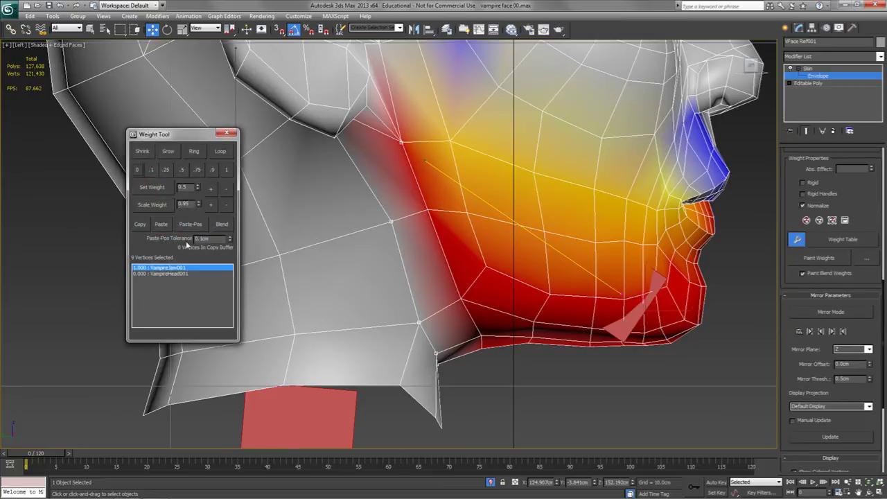
pyautogui.click(164, 273)
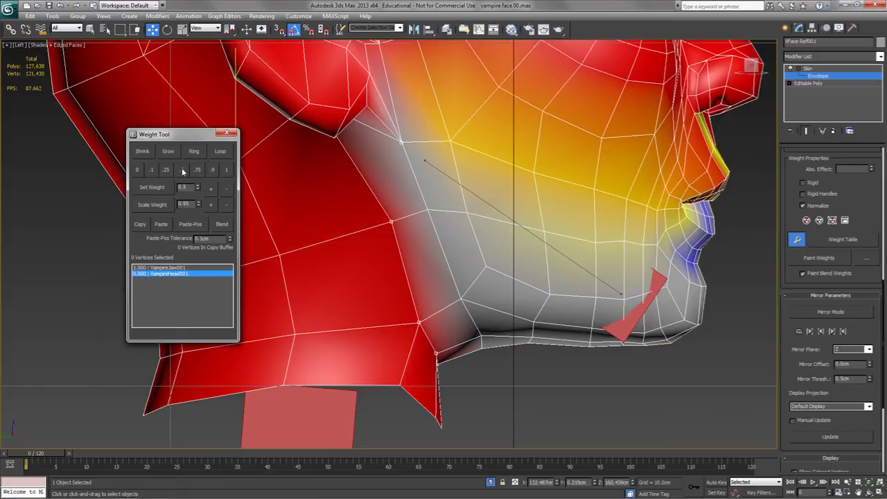
pyautogui.click(182, 170)
pyautogui.click(514, 387)
pyautogui.moveTo(59, 454); pyautogui.dragTo(122, 461)
pyautogui.keyDown('alt'); pyautogui.moveTo(427, 381); pyautogui.dragTo(363, 397, button='middle'); pyautogui.keyUp('alt')
pyautogui.moveTo(105, 461); pyautogui.dragTo(7, 455)
# Select three vertices across the underside of the jaw and blend their VampireHead001 weights
pyautogui.keyDown('alt'); pyautogui.moveTo(414, 402); pyautogui.dragTo(368, 368, button='middle'); pyautogui.keyUp('alt')
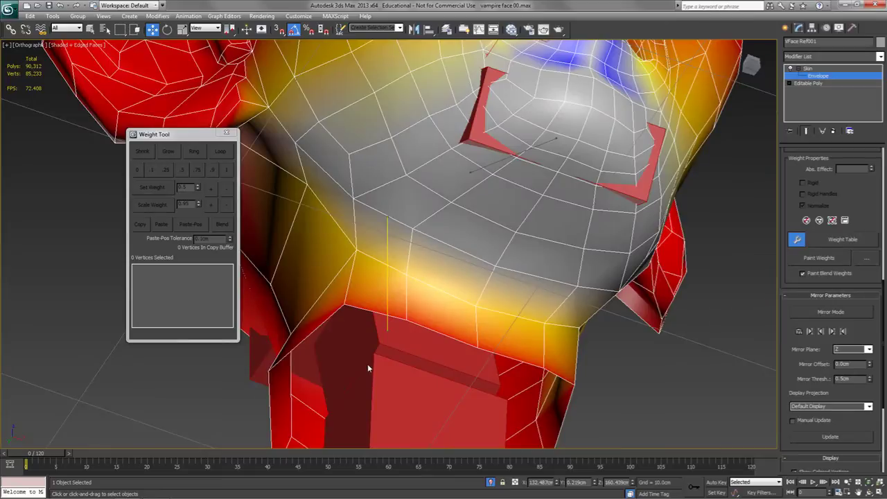
pyautogui.click(413, 231)
pyautogui.keyDown('ctrl'); pyautogui.click(495, 266); pyautogui.keyUp('ctrl')
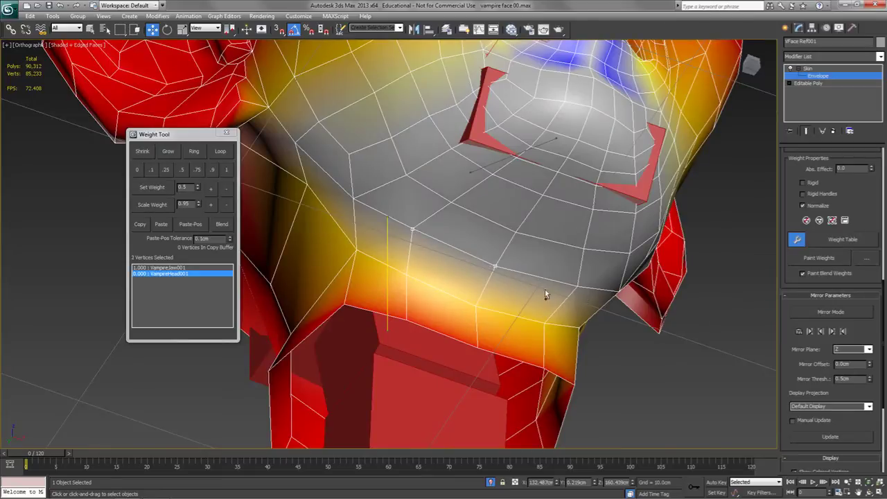
pyautogui.click(233, 222)
pyautogui.click(233, 221)
pyautogui.click(233, 221)
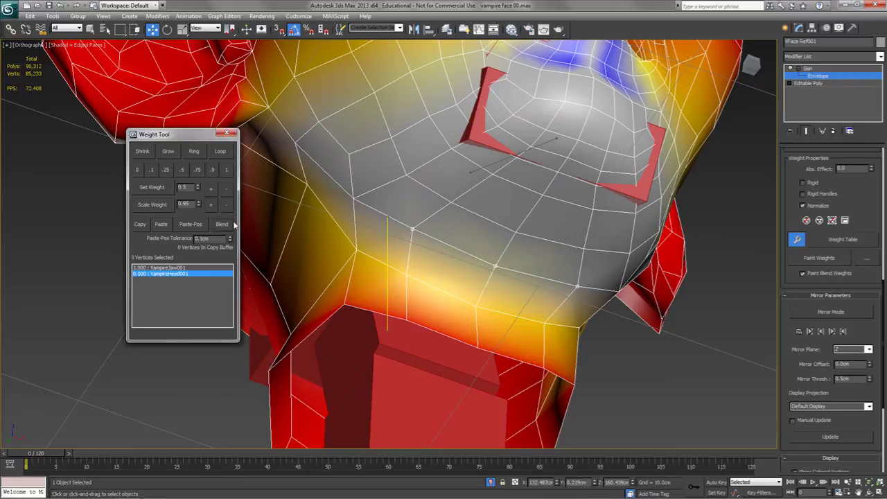
pyautogui.keyDown('alt'); pyautogui.moveTo(261, 233); pyautogui.dragTo(392, 383, button='middle'); pyautogui.keyUp('alt')
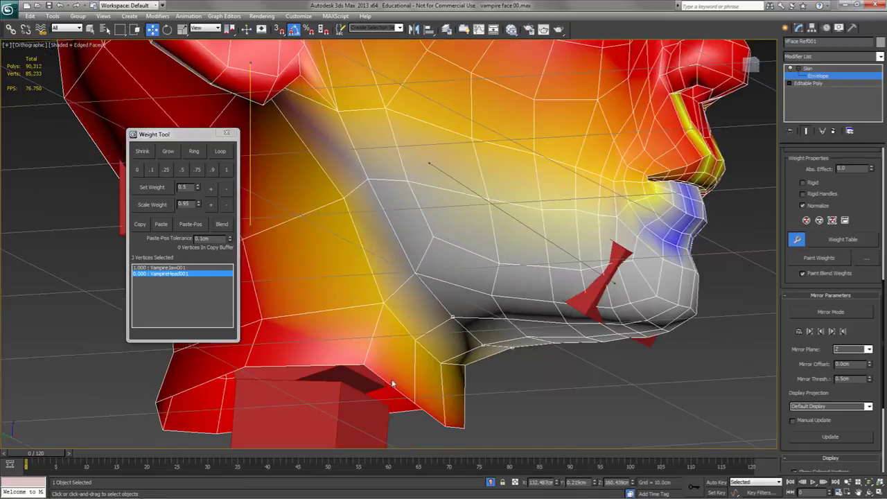
# Scrub through the jaw animation to check the jaw and neck deformation, close the Weight Tool and return to frame 0
pyautogui.moveTo(63, 454); pyautogui.dragTo(118, 454)
pyautogui.moveTo(430, 308)
pyautogui.keyDown('alt'); pyautogui.mouseDown(button='middle')
pyautogui.moveTo(459, 317)
pyautogui.moveTo(438, 319)
pyautogui.mouseUp(button='middle'); pyautogui.keyUp('alt')
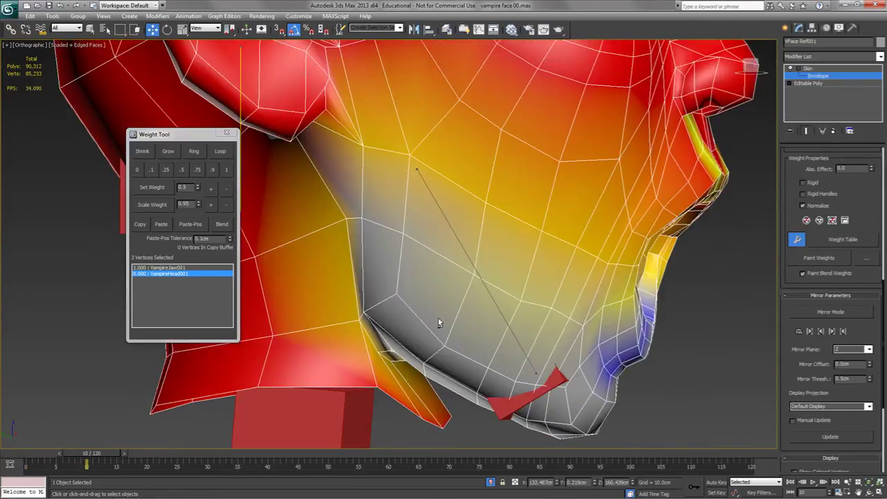
pyautogui.moveTo(95, 460); pyautogui.dragTo(152, 453)
pyautogui.click(227, 134)
pyautogui.keyDown('alt'); pyautogui.moveTo(534, 260); pyautogui.dragTo(495, 267, button='middle'); pyautogui.keyUp('alt')
pyautogui.scroll(-3, 495, 268)
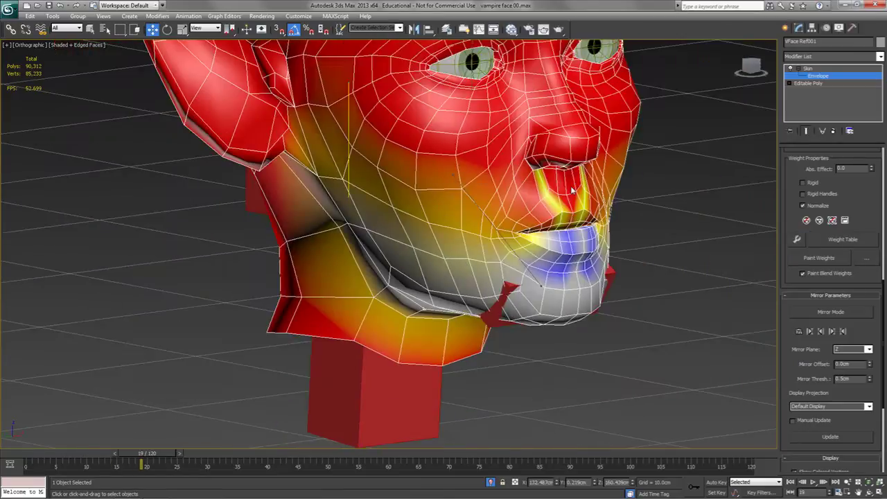
pyautogui.moveTo(572, 192); pyautogui.dragTo(540, 275, button='middle')
pyautogui.moveTo(170, 453); pyautogui.dragTo(16, 449)
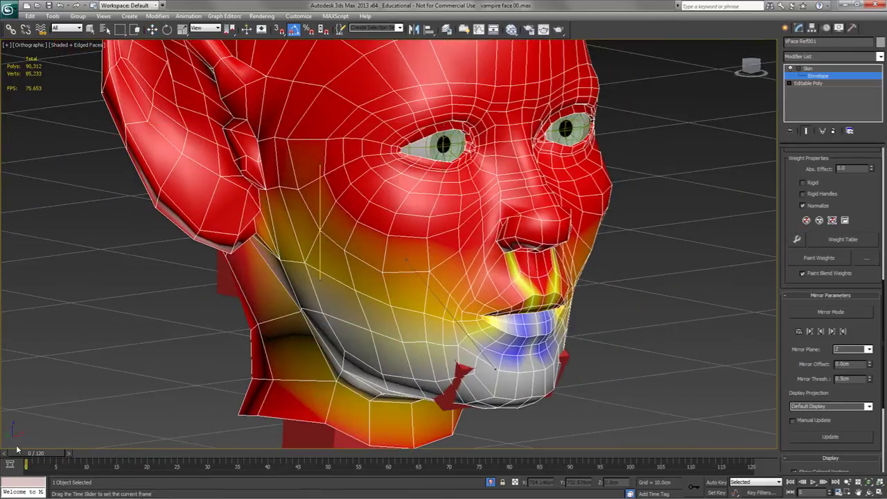
# Leave the Skin envelope editing and frame the whole reference head in a perspective view
pyautogui.press('p')
pyautogui.moveTo(429, 289); pyautogui.dragTo(428, 298, button='middle')
pyautogui.click(507, 296)
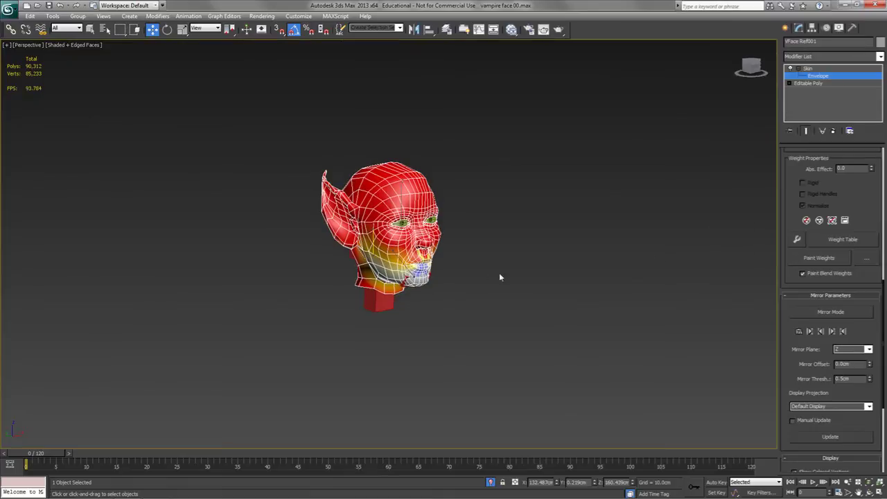
pyautogui.click(858, 78)
pyautogui.click(556, 237)
pyautogui.click(388, 250)
pyautogui.press('z')
pyautogui.moveTo(490, 270); pyautogui.dragTo(542, 274, button='middle')
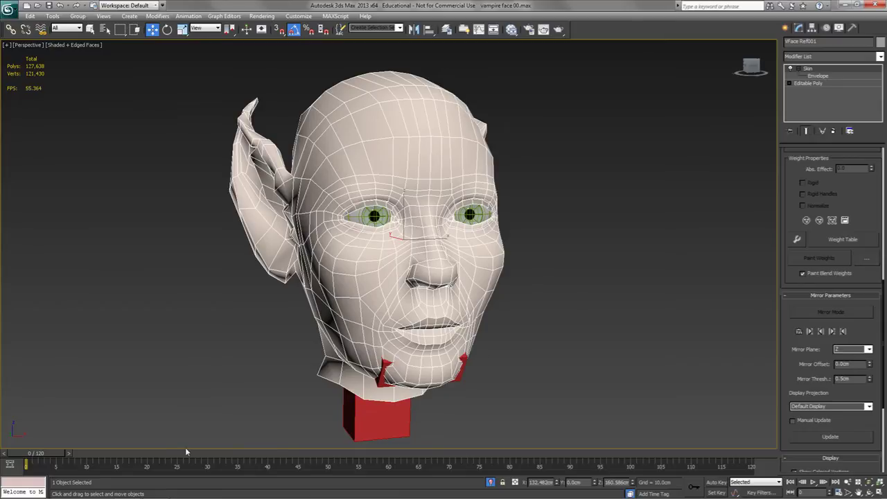
# Go to frame 10 and clone the open-mouthed reference head as a copy named Mouth Open
pyautogui.moveTo(57, 455); pyautogui.dragTo(112, 455)
pyautogui.rightClick(438, 178)
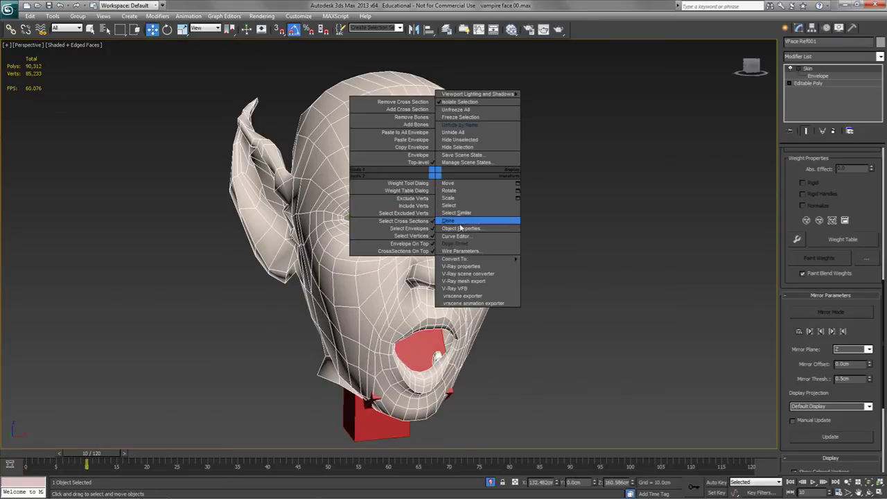
pyautogui.moveTo(461, 260)
pyautogui.click(449, 220)
pyautogui.moveTo(440, 278); pyautogui.dragTo(356, 276)
pyautogui.write('Mouth Open')
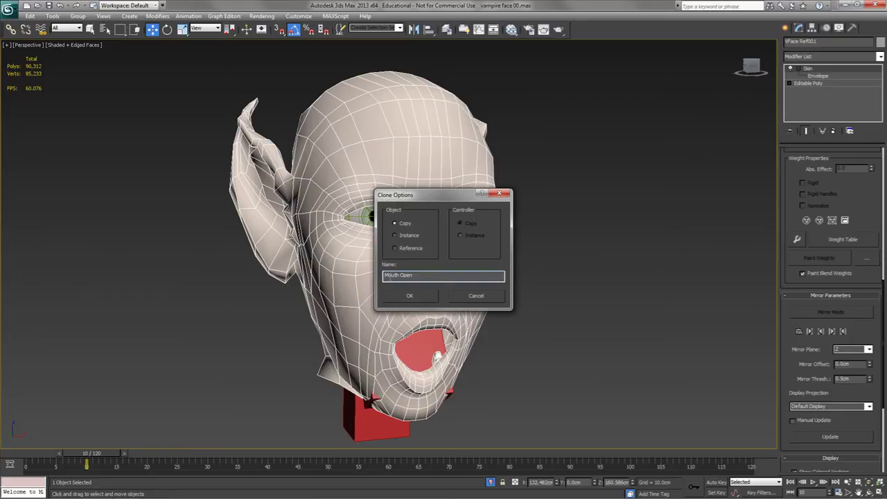
pyautogui.click(413, 297)
# Collapse the Mouth Open head's whole modifier stack and move the head along X beside the reference head
pyautogui.rightClick(812, 72)
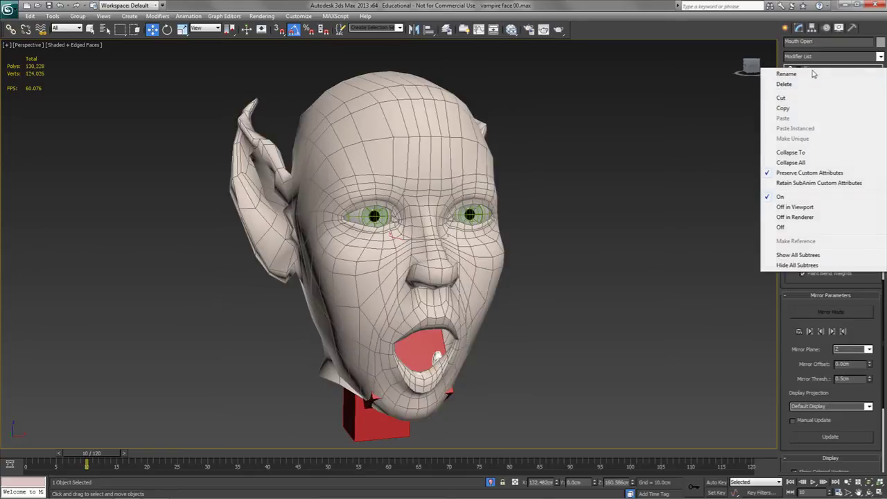
pyautogui.click(797, 162)
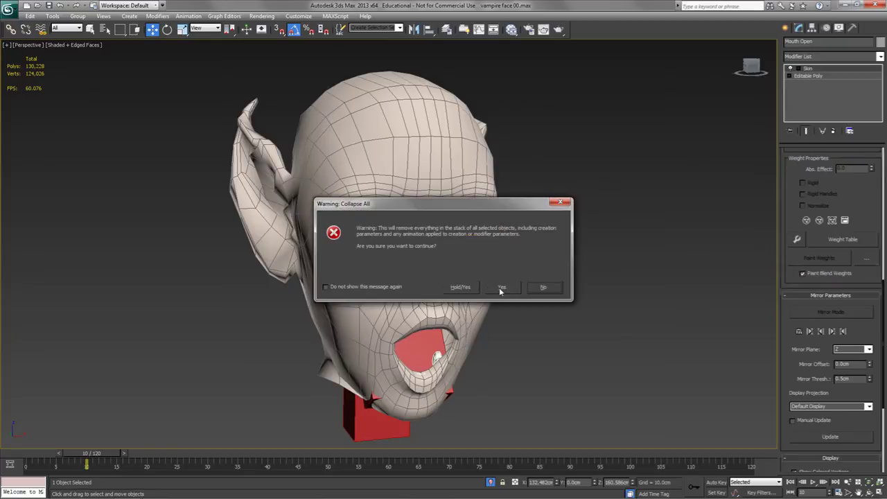
pyautogui.click(500, 287)
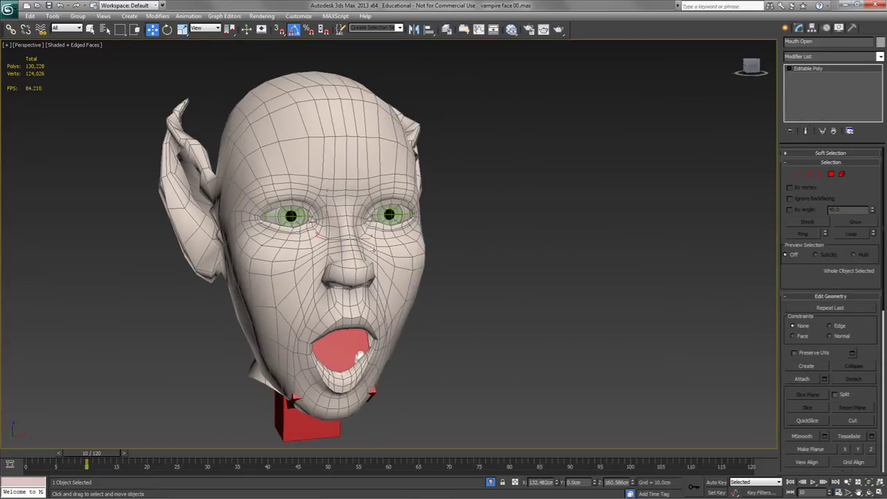
pyautogui.moveTo(373, 241); pyautogui.dragTo(684, 237)
pyautogui.click(727, 358)
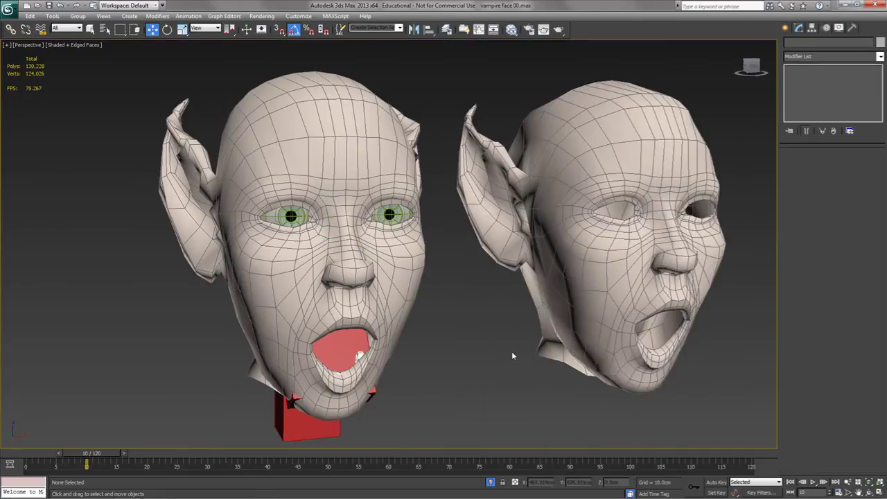
# Go to frame 20 and clone the reference head as a copy named Jaw L
pyautogui.moveTo(106, 452); pyautogui.dragTo(169, 453)
pyautogui.press('w')
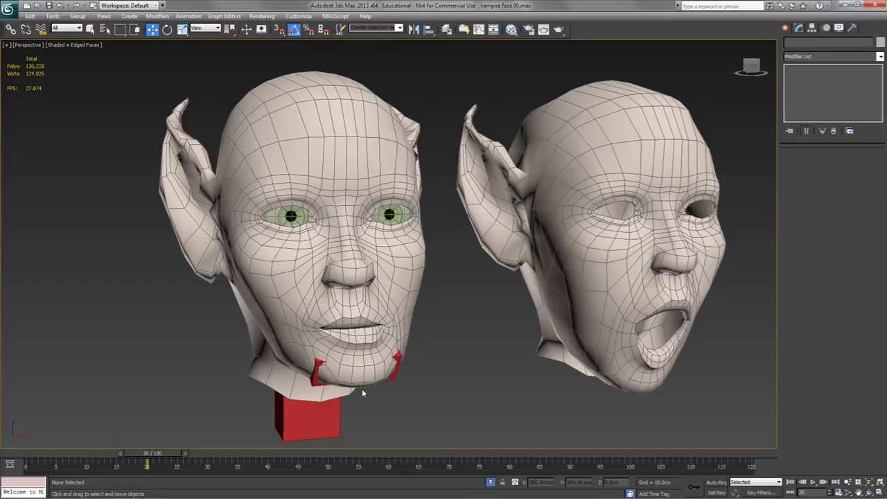
pyautogui.click(377, 291)
pyautogui.rightClick(378, 291)
pyautogui.click(420, 314)
pyautogui.moveTo(427, 280); pyautogui.dragTo(354, 276)
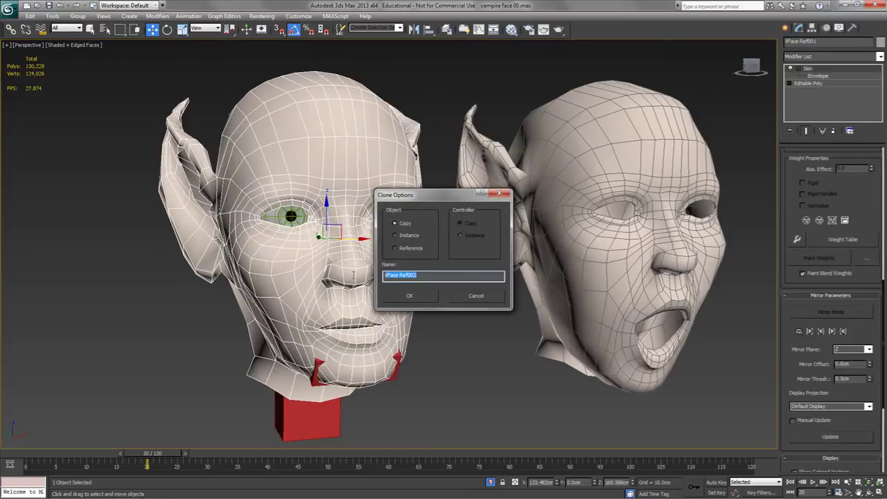
pyautogui.write('Jaw L')
pyautogui.press('Return')
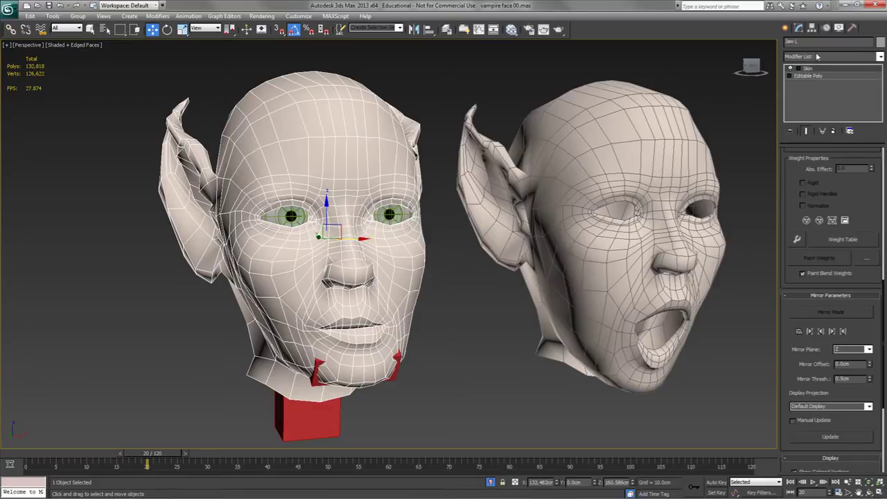
# Collapse the Jaw L head's whole modifier stack and move the head along X beyond the Mouth Open head
pyautogui.rightClick(818, 75)
pyautogui.click(811, 159)
pyautogui.click(502, 287)
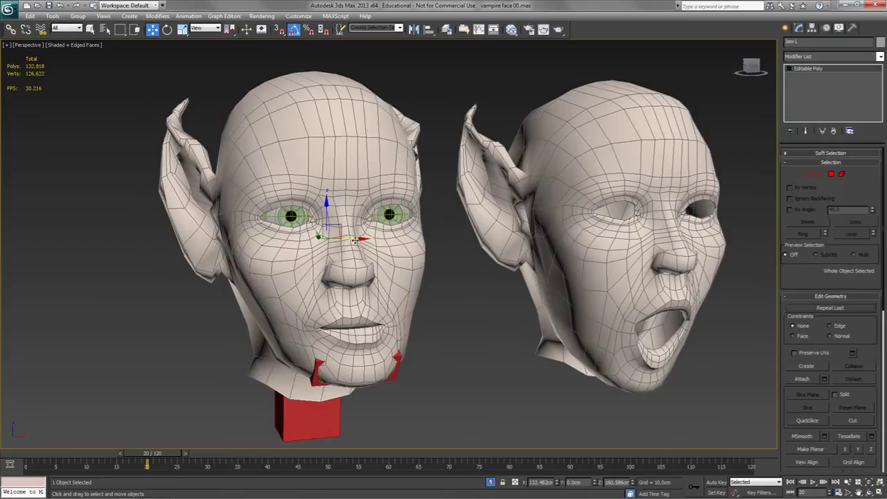
pyautogui.moveTo(538, 303); pyautogui.dragTo(372, 310, button='middle')
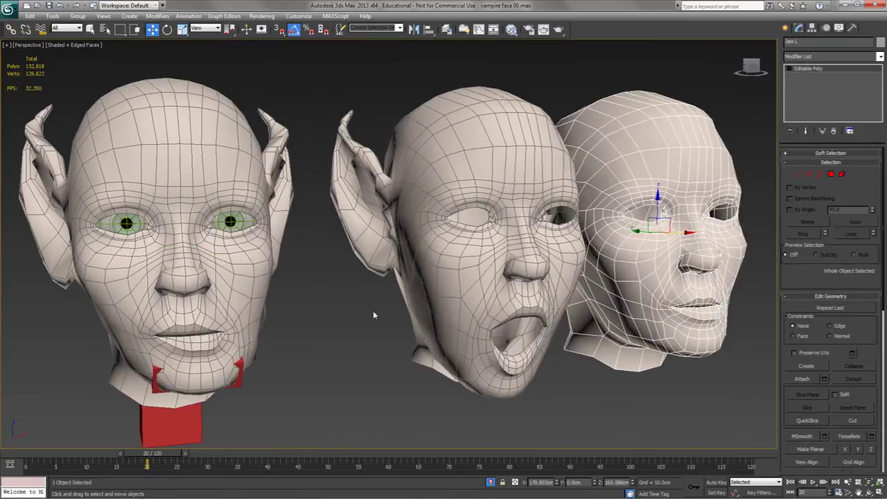
# Select the reference head, go to frame 30 and clone it as a copy named Jaw R
pyautogui.click(238, 309)
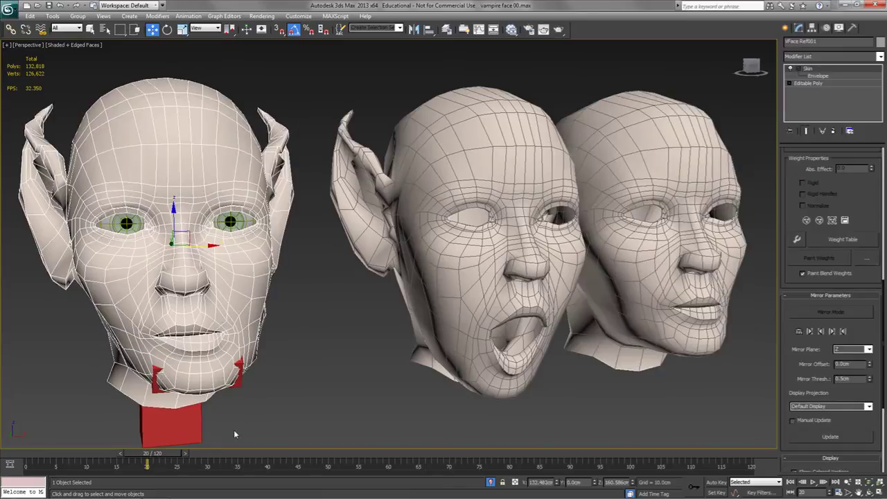
pyautogui.moveTo(150, 460); pyautogui.dragTo(209, 461)
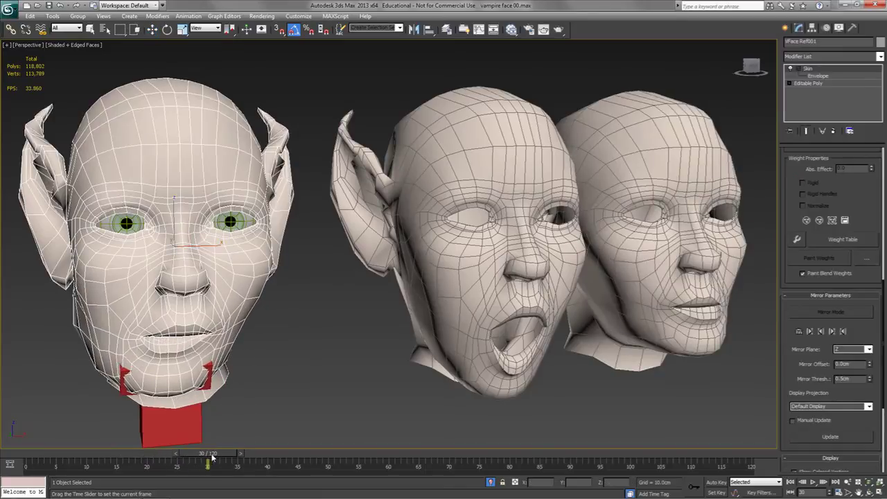
pyautogui.rightClick(194, 295)
pyautogui.click(210, 343)
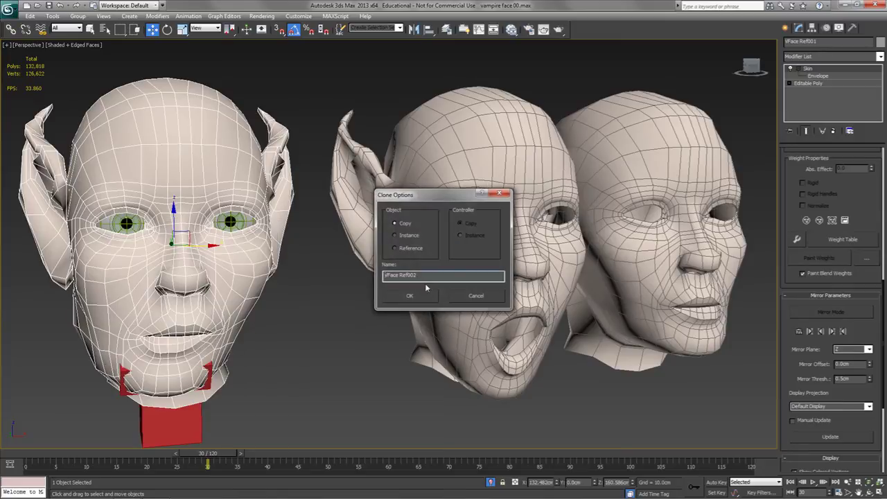
pyautogui.write('Jaw R')
pyautogui.press('Return')
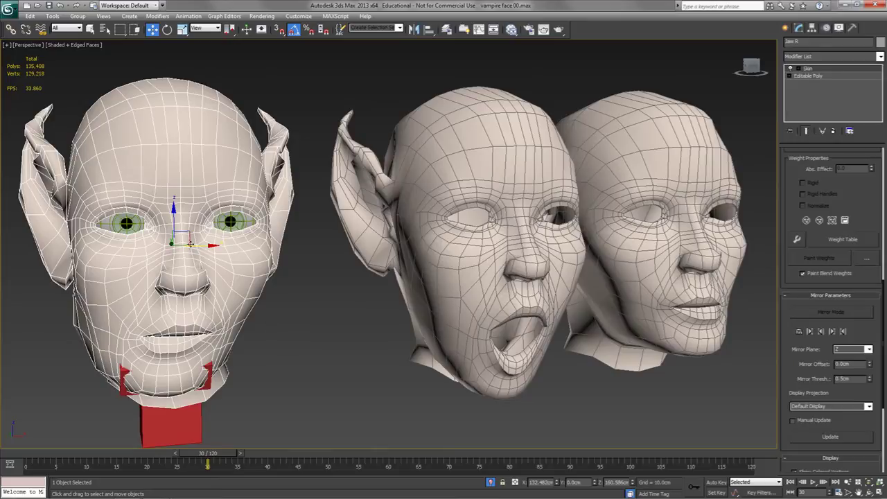
# Collapse the Jaw R head's whole modifier stack and move the head along X beyond the Jaw L head
pyautogui.rightClick(827, 76)
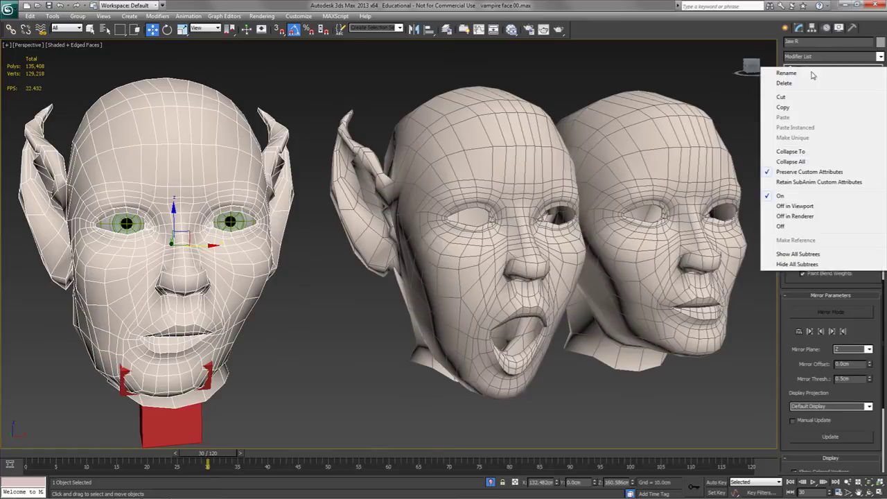
pyautogui.click(807, 161)
pyautogui.click(492, 288)
pyautogui.moveTo(208, 245); pyautogui.dragTo(822, 256)
# Go to frame 40 and clone the reference head as a copy named Jaw F
pyautogui.moveTo(217, 454); pyautogui.dragTo(274, 455)
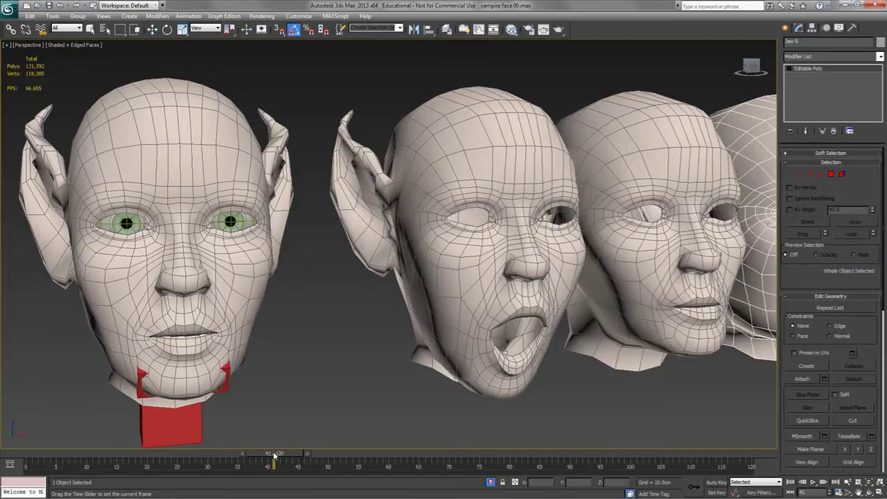
pyautogui.press('w')
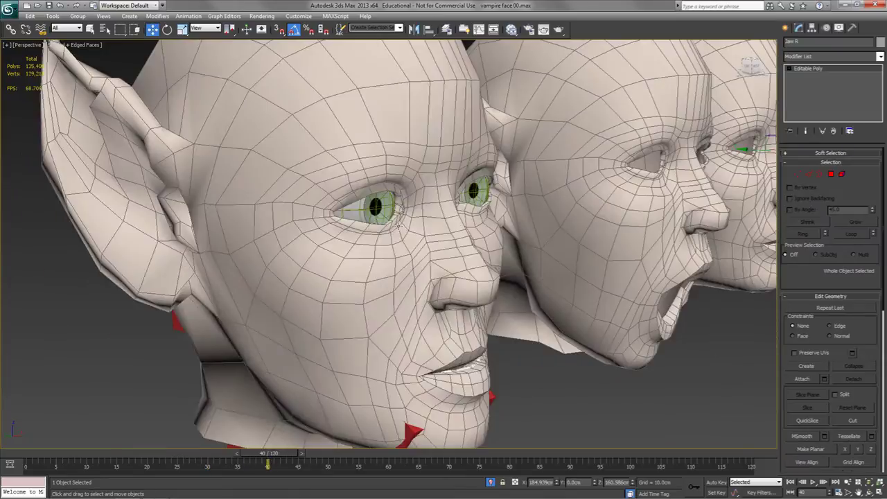
pyautogui.rightClick(411, 258)
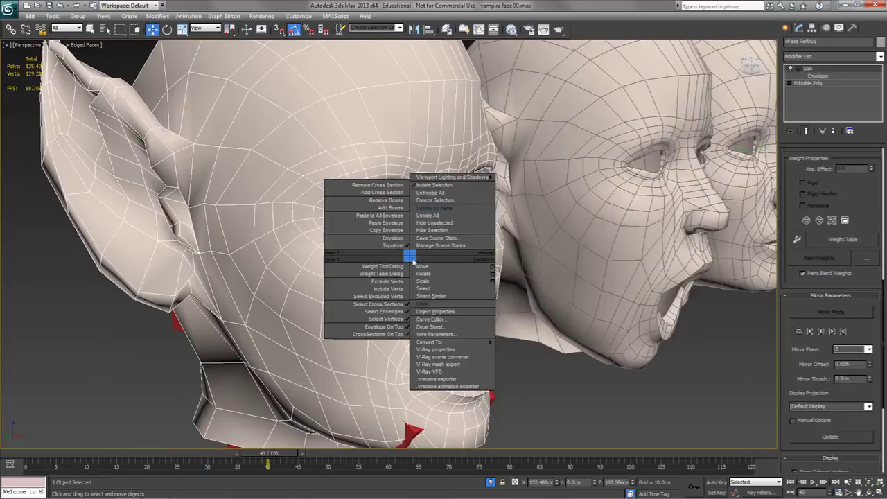
pyautogui.click(423, 305)
pyautogui.moveTo(436, 277); pyautogui.dragTo(340, 279)
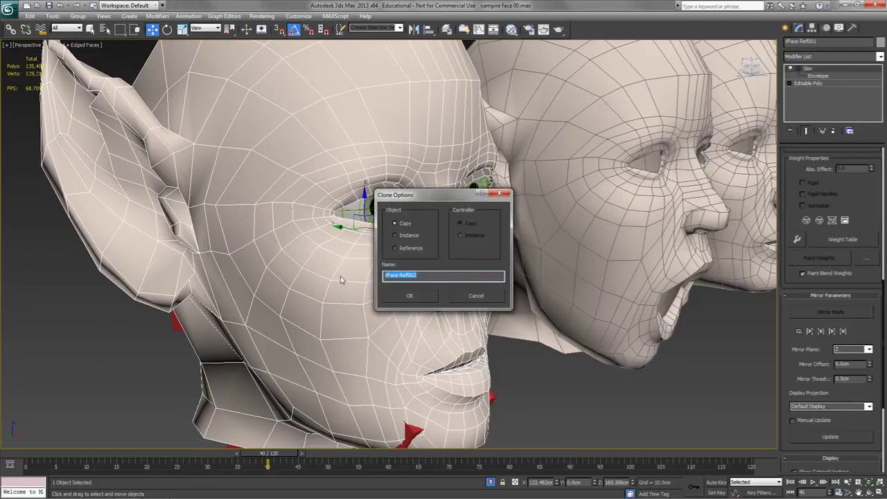
pyautogui.write('Jaw F')
pyautogui.click(394, 298)
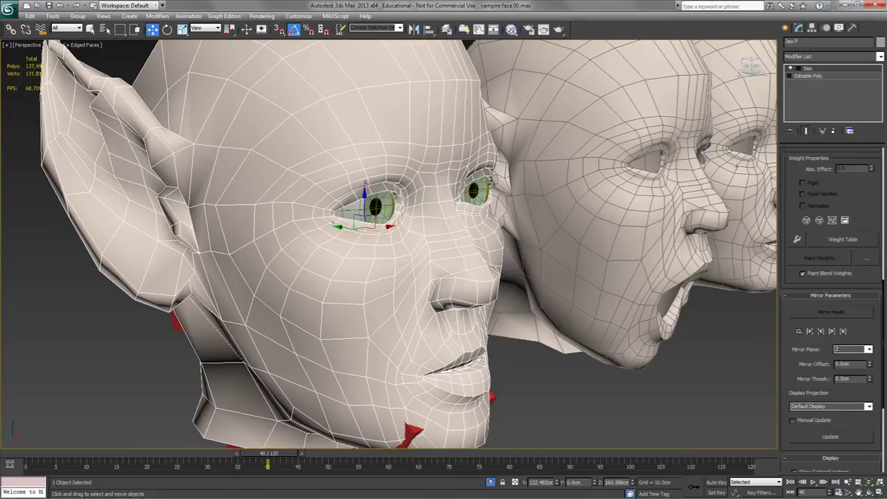
# Collapse the Jaw F head's whole modifier stack and move the head along X to the far end of the row
pyautogui.rightClick(814, 72)
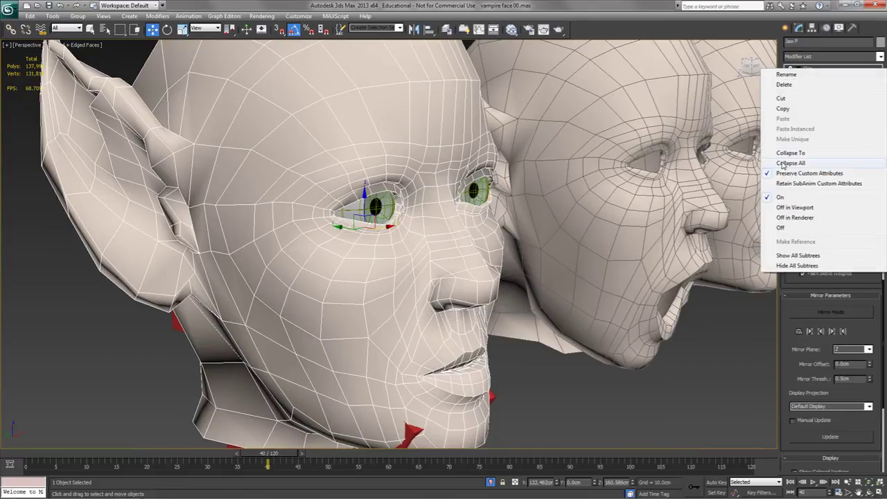
pyautogui.click(784, 163)
pyautogui.click(501, 287)
pyautogui.scroll(-10, 455, 293)
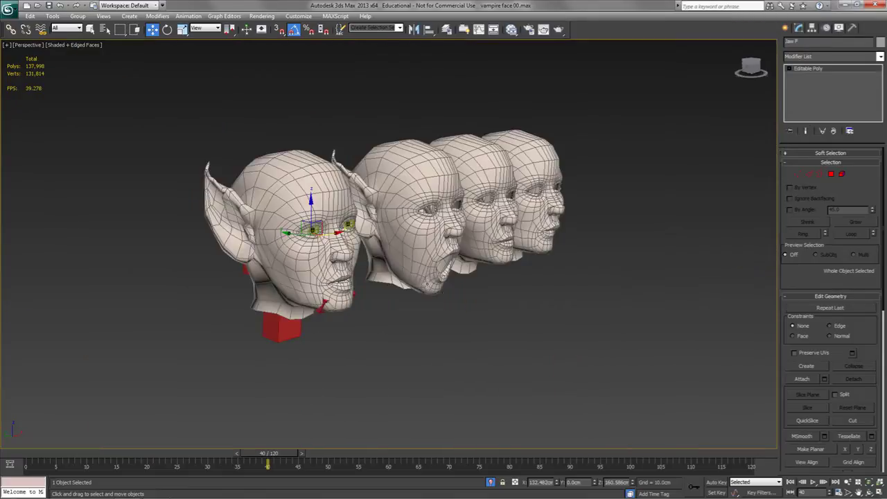
pyautogui.moveTo(335, 232); pyautogui.dragTo(626, 208)
pyautogui.moveTo(627, 272)
pyautogui.keyDown('alt'); pyautogui.mouseDown(button='middle')
pyautogui.moveTo(509, 263)
pyautogui.moveTo(546, 303)
pyautogui.mouseUp(button='middle'); pyautogui.keyUp('alt')
pyautogui.click(562, 262)
pyautogui.keyDown('alt'); pyautogui.moveTo(547, 303); pyautogui.dragTo(529, 301, button='middle'); pyautogui.keyUp('alt')
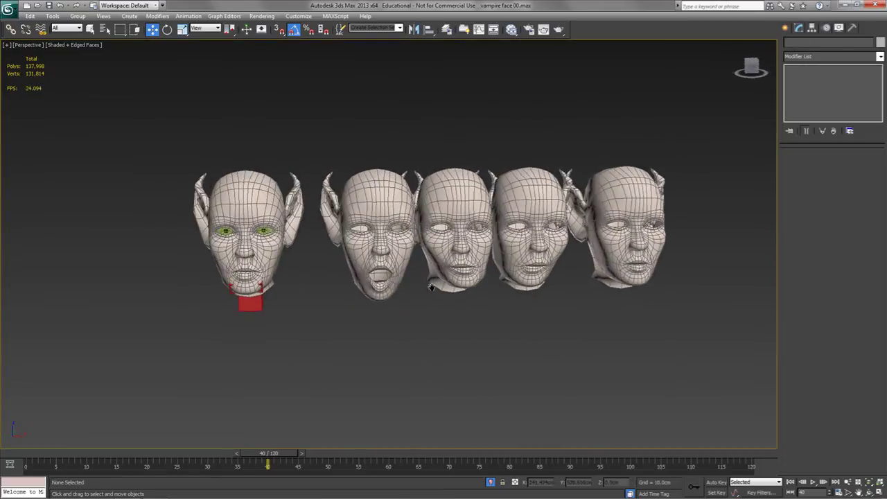
pyautogui.moveTo(431, 286); pyautogui.dragTo(458, 305, button='middle')
# Select the reference head, go to frame 10 and enter the Skin modifier's Envelope level
pyautogui.click(288, 280)
pyautogui.keyDown('alt'); pyautogui.moveTo(288, 281); pyautogui.dragTo(294, 415, button='middle'); pyautogui.keyUp('alt')
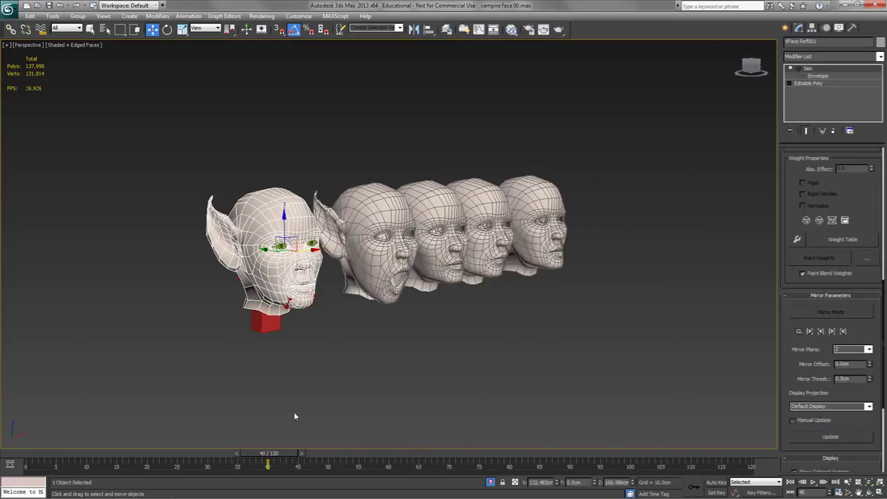
pyautogui.moveTo(283, 459); pyautogui.dragTo(111, 452)
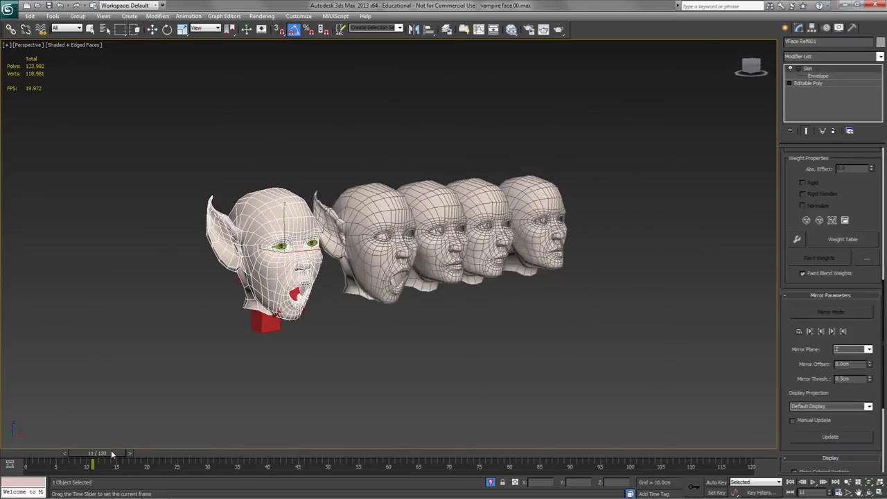
pyautogui.press('w')
pyautogui.scroll(5, 346, 304)
pyautogui.moveTo(353, 316); pyautogui.dragTo(416, 287, button='middle')
pyautogui.keyDown('alt'); pyautogui.moveTo(415, 286); pyautogui.dragTo(413, 244, button='middle'); pyautogui.keyUp('alt')
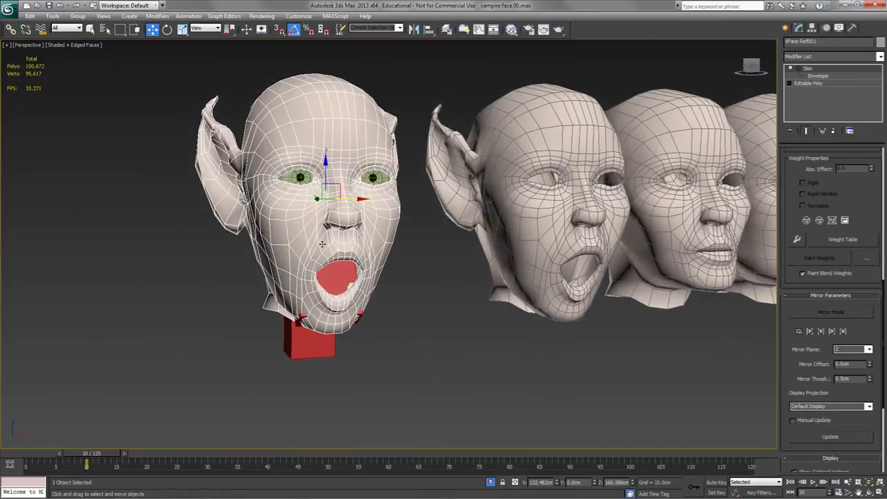
pyautogui.click(823, 76)
# Select the ring of vertices around the mouth with the Weight Tool and give them a VampireHead001 weight of 1
pyautogui.scroll(5, 380, 290)
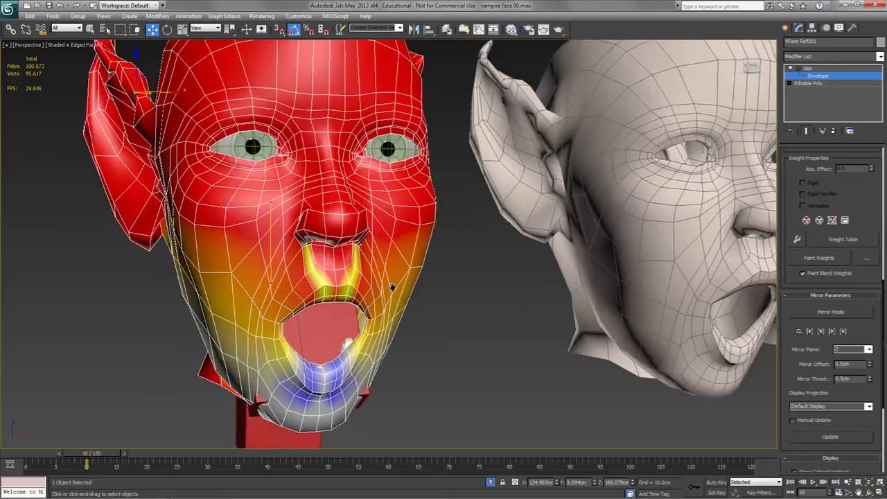
pyautogui.scroll(2, 428, 293)
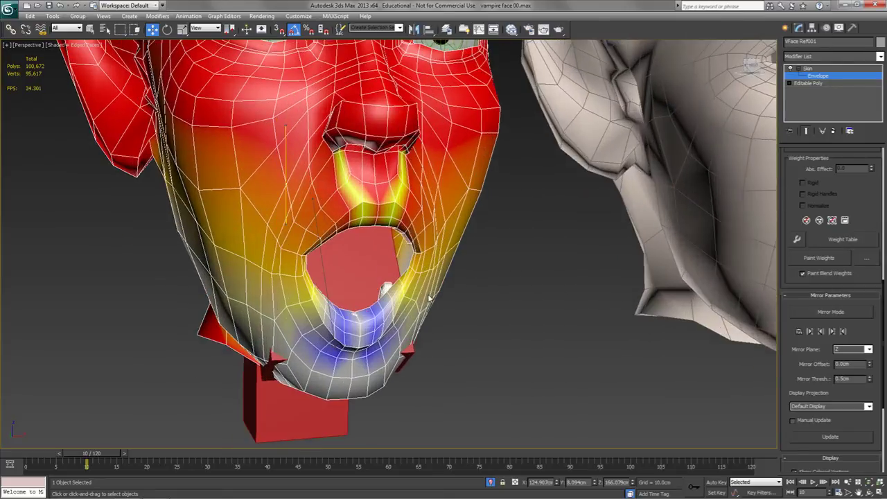
pyautogui.scroll(2, 424, 298)
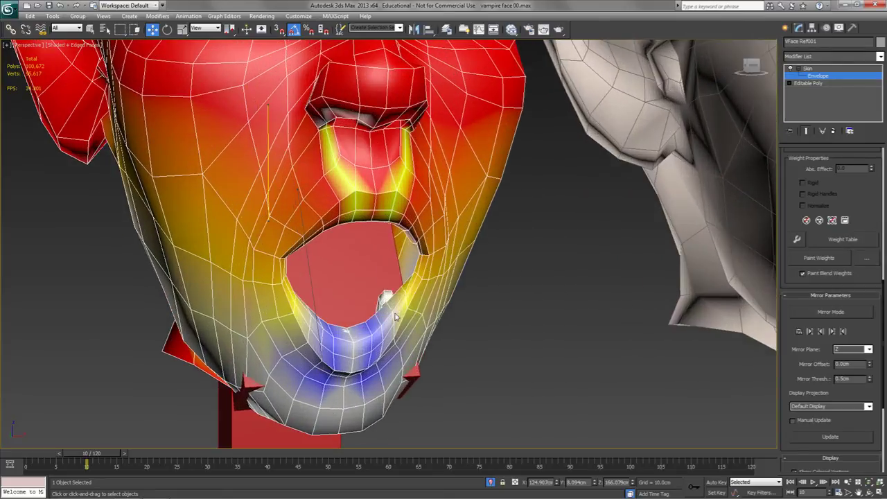
pyautogui.click(346, 328)
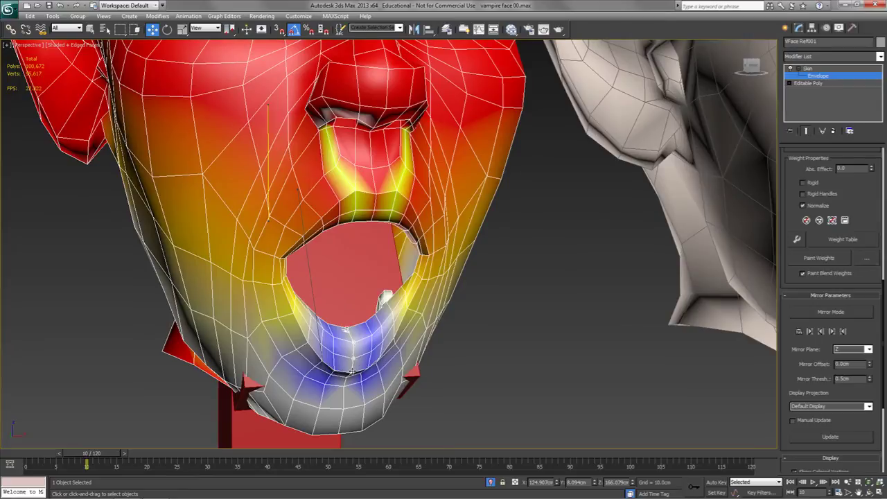
pyautogui.click(796, 239)
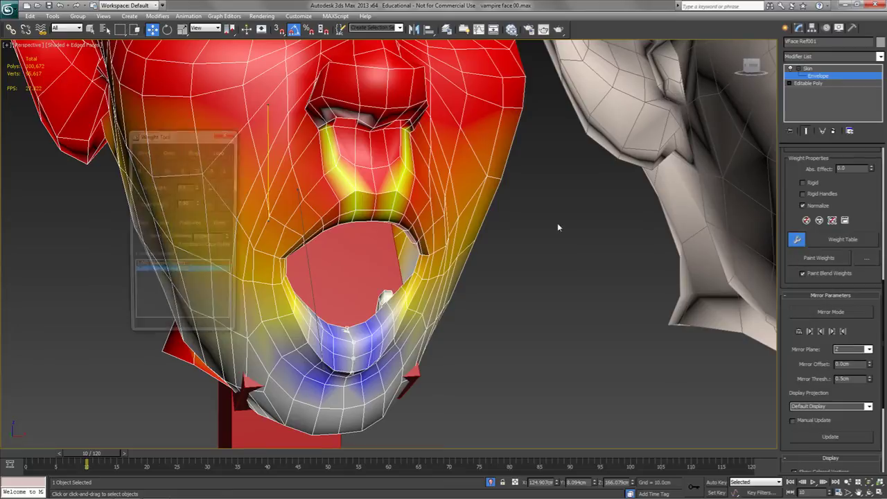
pyautogui.click(193, 153)
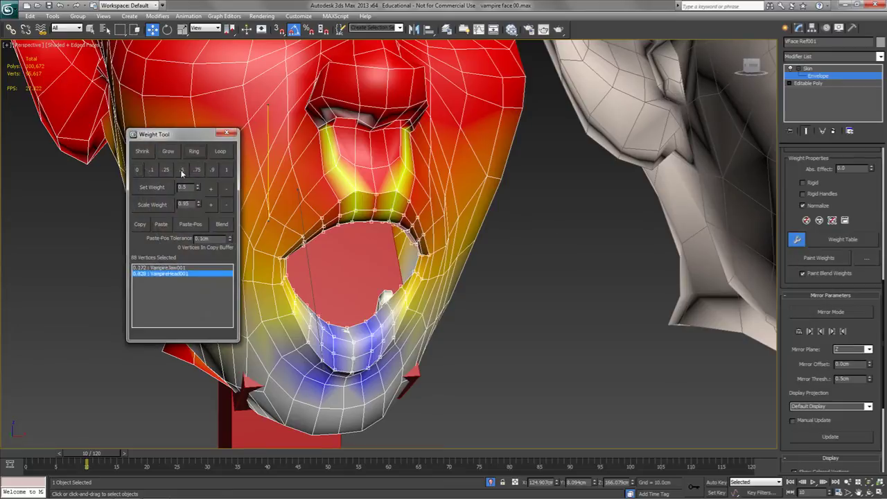
pyautogui.moveTo(185, 135); pyautogui.dragTo(77, 184)
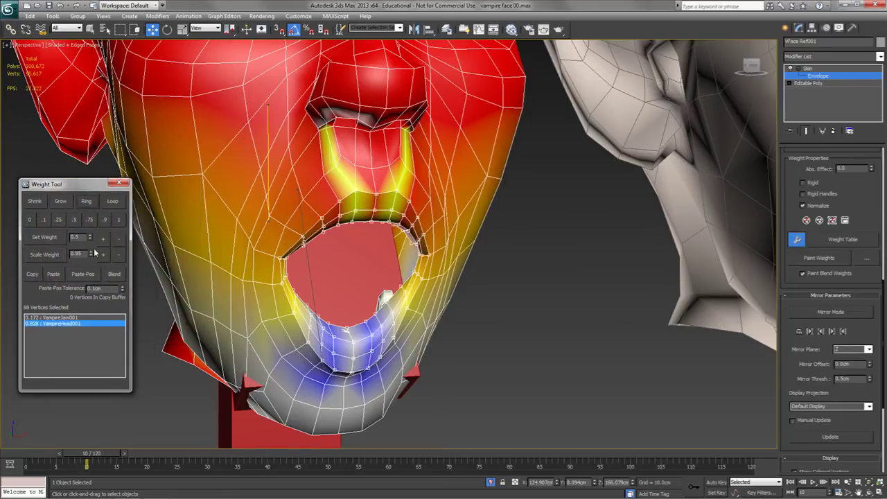
pyautogui.click(118, 221)
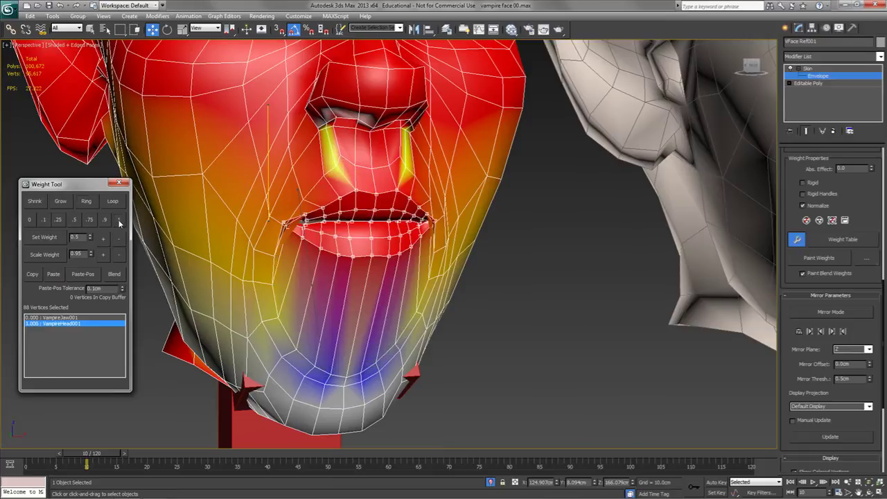
# Set the selected mouth vertices' weight for the VampireJaw001 bone to 0.2
pyautogui.click(73, 317)
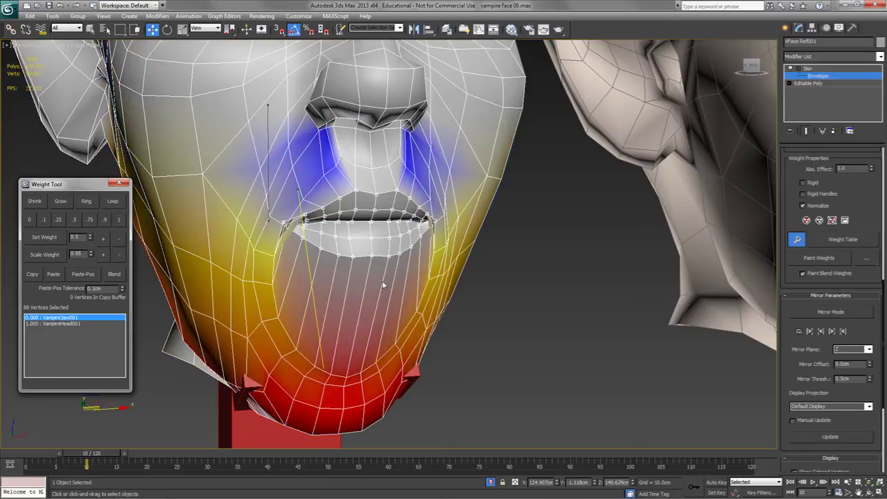
pyautogui.moveTo(447, 318)
pyautogui.keyDown('alt'); pyautogui.mouseDown(button='middle')
pyautogui.moveTo(456, 314)
pyautogui.moveTo(441, 320)
pyautogui.mouseUp(button='middle'); pyautogui.keyUp('alt')
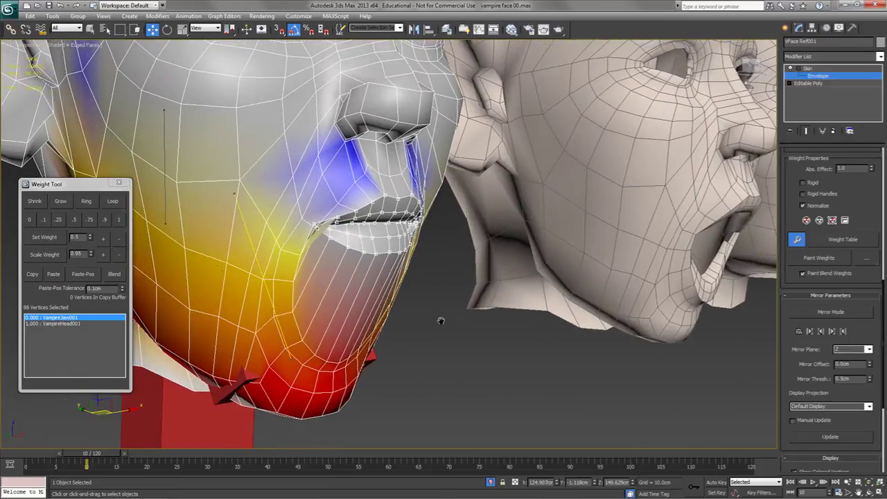
pyautogui.click(104, 239)
pyautogui.click(104, 239)
pyautogui.click(104, 239)
pyautogui.click(104, 239)
pyautogui.click(104, 239)
pyautogui.moveTo(391, 243)
pyautogui.keyDown('alt'); pyautogui.mouseDown(button='middle')
pyautogui.moveTo(423, 242)
pyautogui.moveTo(388, 249)
pyautogui.mouseUp(button='middle'); pyautogui.keyUp('alt')
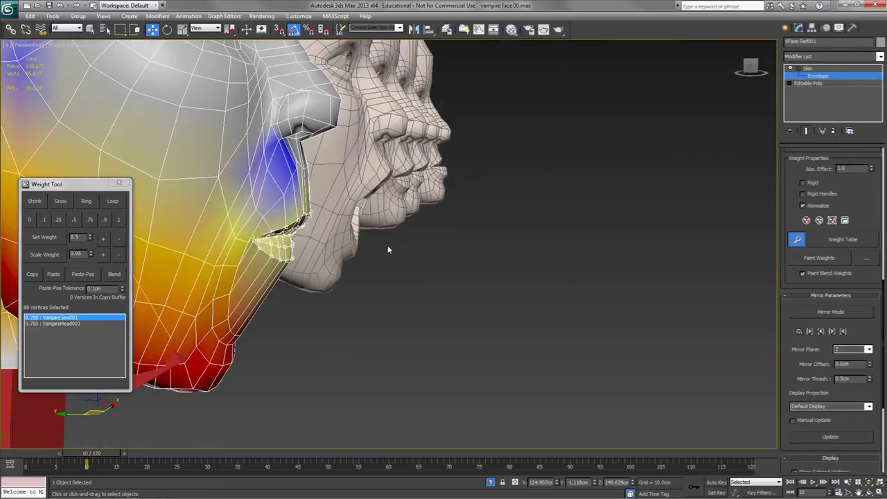
pyautogui.click(119, 239)
pyautogui.scroll(2, 253, 254)
pyautogui.keyDown('alt'); pyautogui.moveTo(253, 254); pyautogui.dragTo(222, 254, button='middle'); pyautogui.keyUp('alt')
pyautogui.scroll(-2, 305, 244)
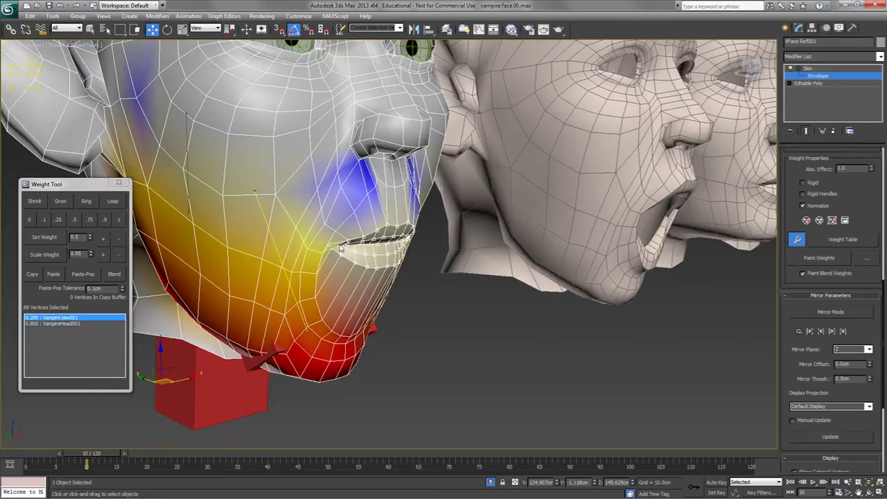
pyautogui.moveTo(389, 242)
pyautogui.keyDown('alt'); pyautogui.mouseDown(button='middle')
pyautogui.moveTo(364, 243)
pyautogui.moveTo(379, 247)
pyautogui.mouseUp(button='middle'); pyautogui.keyUp('alt')
pyautogui.scroll(-2, 349, 242)
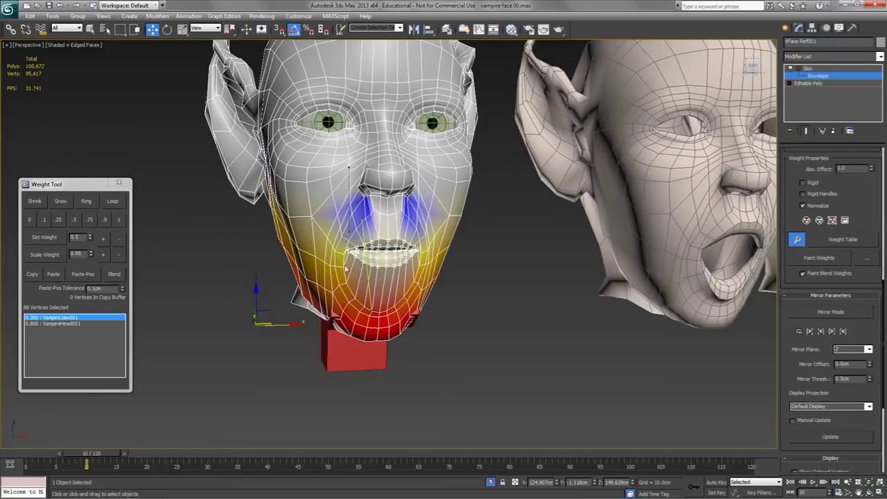
# Grow the mouth vertex selection outward twice, from the lips toward the nose and chin
pyautogui.moveTo(405, 235)
pyautogui.keyDown('alt'); pyautogui.mouseDown(button='middle')
pyautogui.moveTo(441, 236)
pyautogui.moveTo(411, 241)
pyautogui.mouseUp(button='middle'); pyautogui.keyUp('alt')
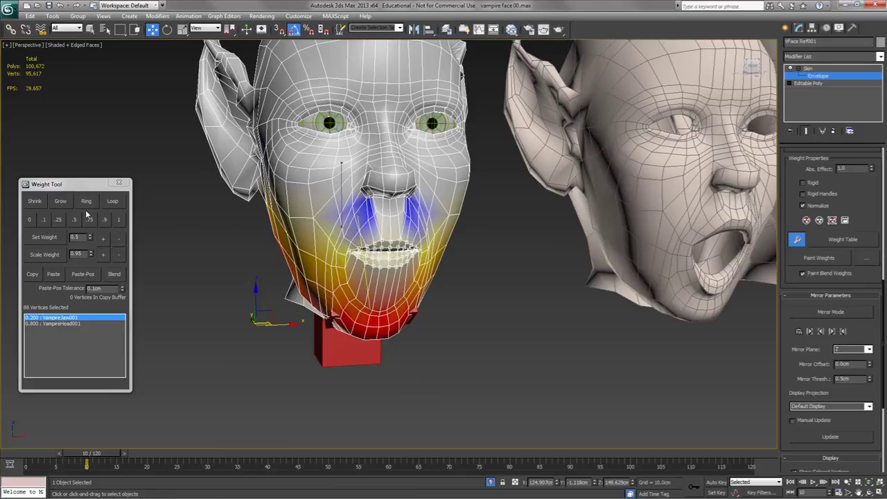
pyautogui.click(61, 202)
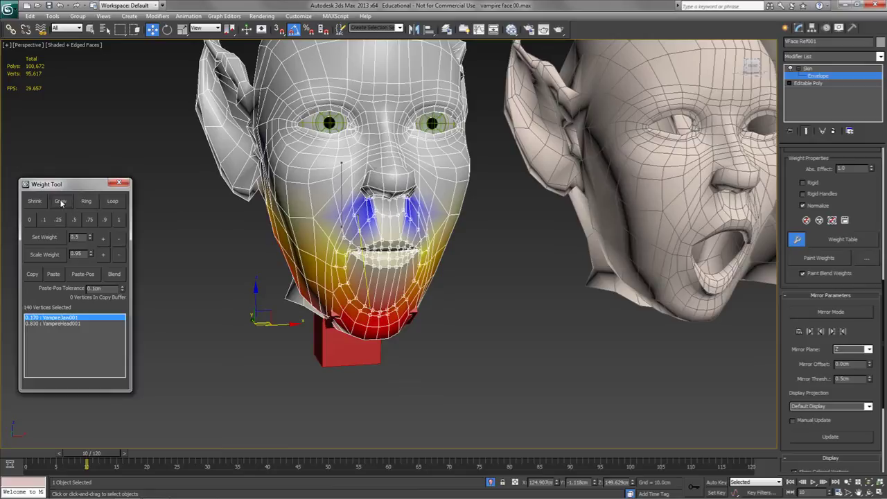
pyautogui.keyDown('alt'); pyautogui.moveTo(291, 239); pyautogui.dragTo(285, 239, button='middle'); pyautogui.keyUp('alt')
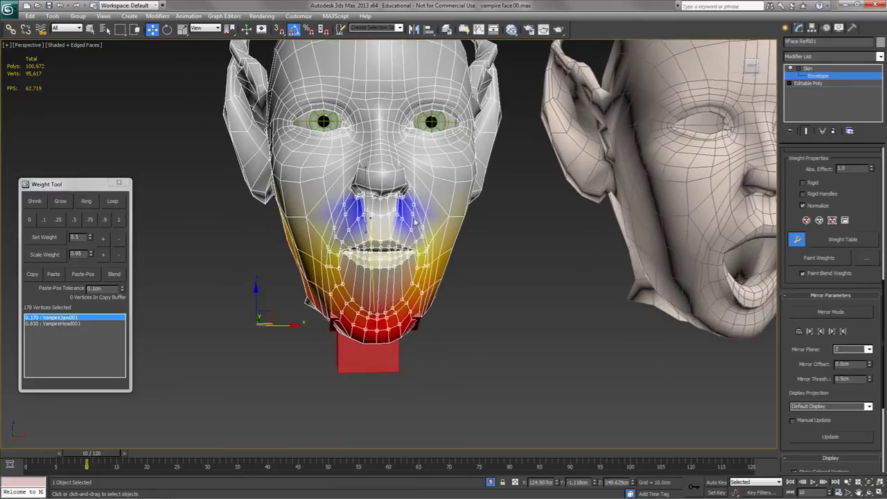
pyautogui.keyDown('alt'); pyautogui.moveTo(381, 210); pyautogui.dragTo(378, 205, button='middle'); pyautogui.keyUp('alt')
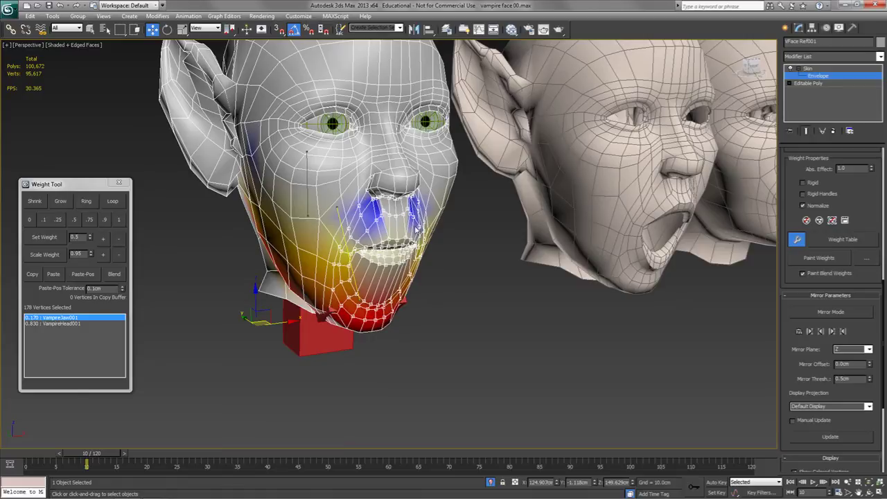
pyautogui.scroll(5, 417, 227)
pyautogui.keyDown('alt'); pyautogui.moveTo(417, 227); pyautogui.dragTo(457, 274, button='middle'); pyautogui.keyUp('alt')
pyautogui.keyDown('alt'); pyautogui.moveTo(453, 217); pyautogui.dragTo(478, 198, button='middle'); pyautogui.keyUp('alt')
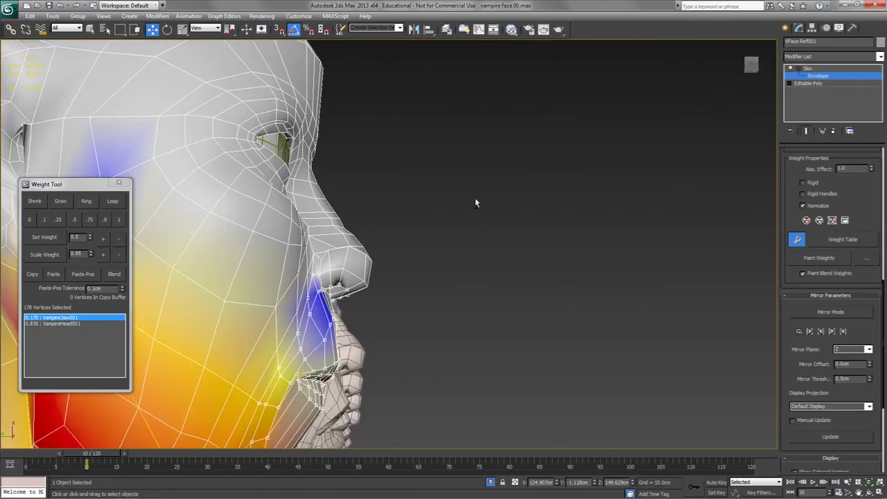
# Deselect the vertices at the underside of the nose in side view, keeping the rest of the grown mouth selection
pyautogui.press('l')
pyautogui.moveTo(643, 192); pyautogui.dragTo(627, 369, button='middle')
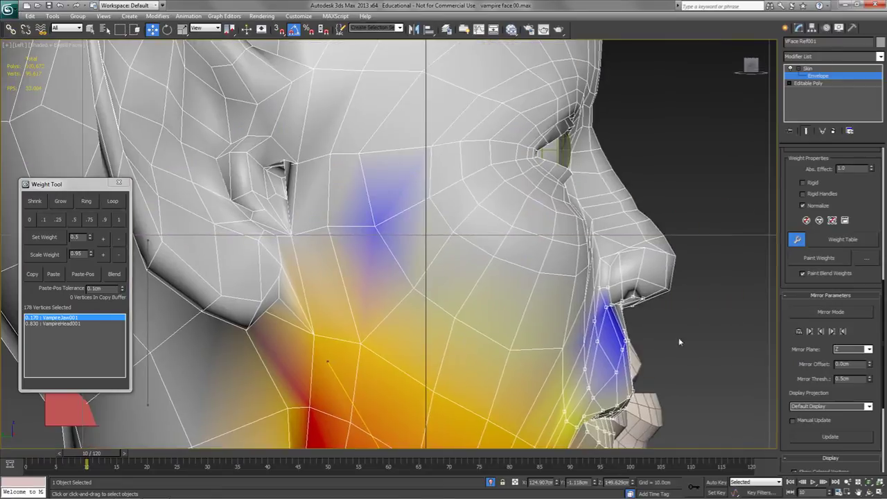
pyautogui.keyDown('alt'); pyautogui.moveTo(662, 321); pyautogui.dragTo(626, 276); pyautogui.keyUp('alt')
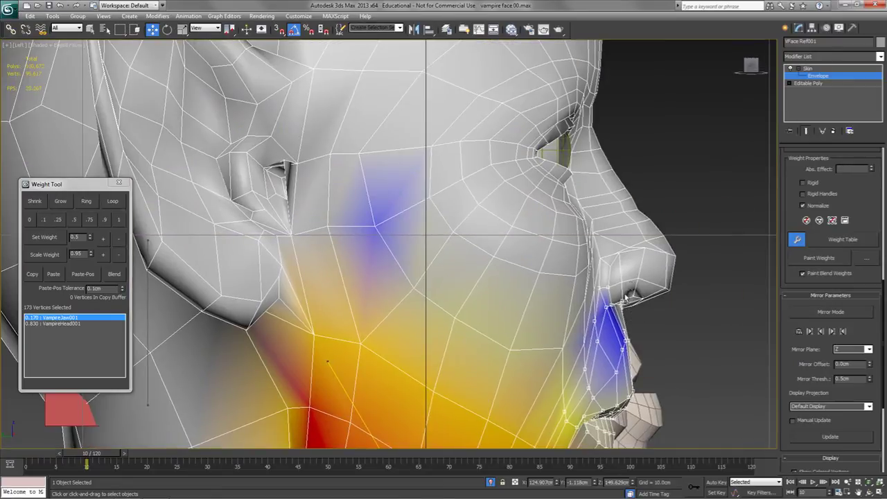
pyautogui.keyDown('alt'); pyautogui.moveTo(619, 307); pyautogui.dragTo(673, 359); pyautogui.keyUp('alt')
# Deselect the leftover vertices at the base of both nostrils, checking the head from each side
pyautogui.press('p')
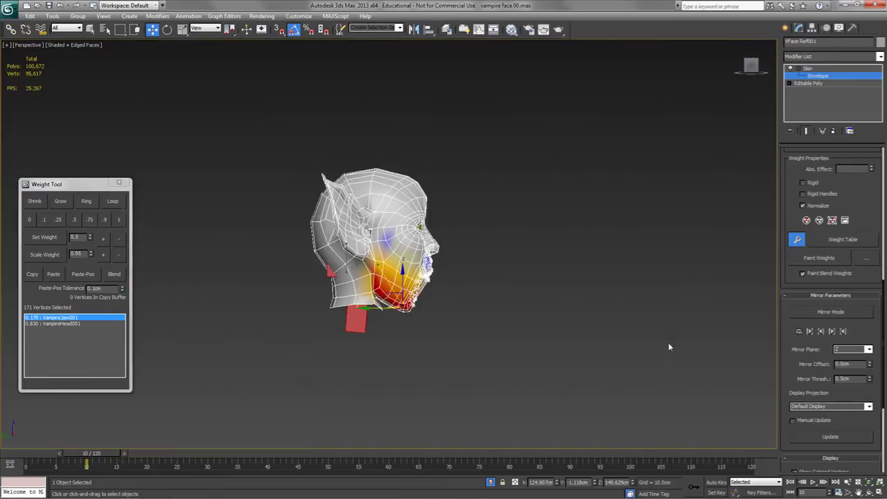
pyautogui.press('z')
pyautogui.keyDown('alt'); pyautogui.moveTo(546, 300); pyautogui.dragTo(388, 280, button='middle'); pyautogui.keyUp('alt')
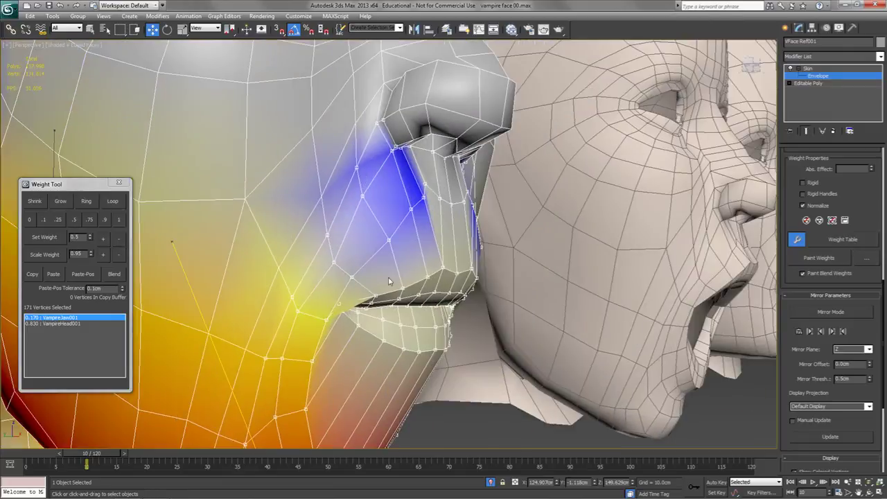
pyautogui.moveTo(380, 143)
pyautogui.keyDown('alt'); pyautogui.mouseDown(button='middle')
pyautogui.moveTo(444, 167)
pyautogui.moveTo(400, 164)
pyautogui.moveTo(418, 146)
pyautogui.moveTo(397, 146)
pyautogui.mouseUp(button='middle'); pyautogui.keyUp('alt')
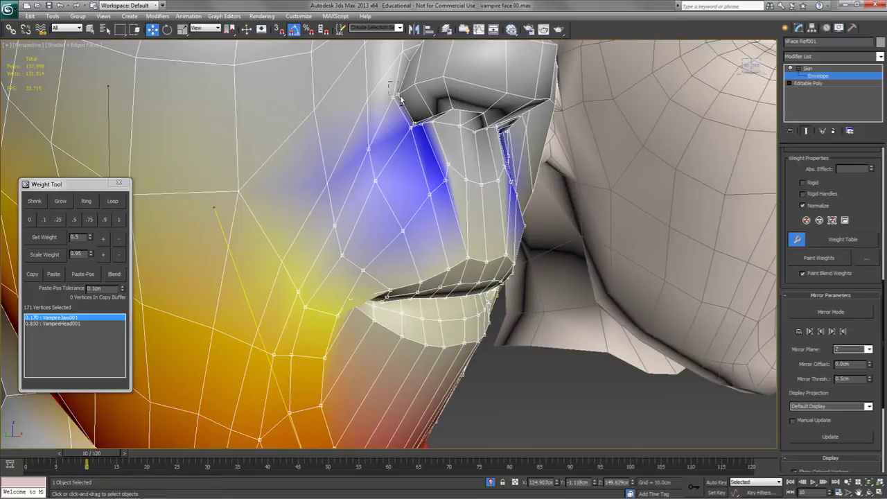
pyautogui.keyDown('alt'); pyautogui.moveTo(411, 105); pyautogui.dragTo(417, 119); pyautogui.keyUp('alt')
pyautogui.keyDown('alt'); pyautogui.moveTo(413, 122); pyautogui.dragTo(505, 174, button='middle'); pyautogui.keyUp('alt')
pyautogui.scroll(-3, 537, 161)
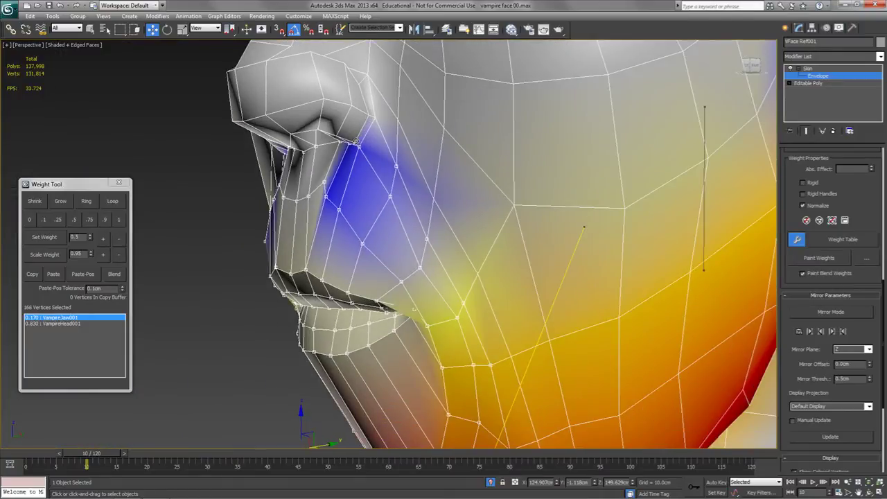
pyautogui.keyDown('alt'); pyautogui.moveTo(355, 143); pyautogui.dragTo(543, 202, button='middle'); pyautogui.keyUp('alt')
pyautogui.scroll(-3, 539, 197)
pyautogui.press('f')
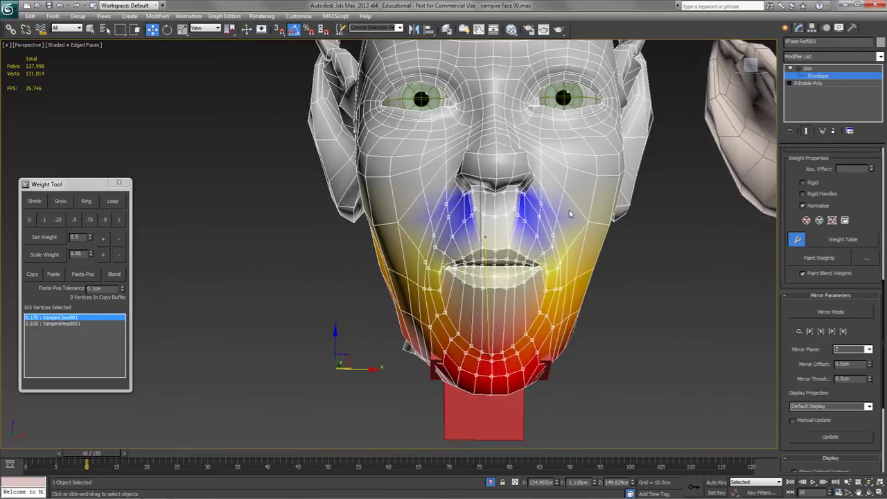
# Remove all lip vertices from the selection in front wireframe view, keeping only the surrounding skin vertices selected
pyautogui.scroll(6, 558, 277)
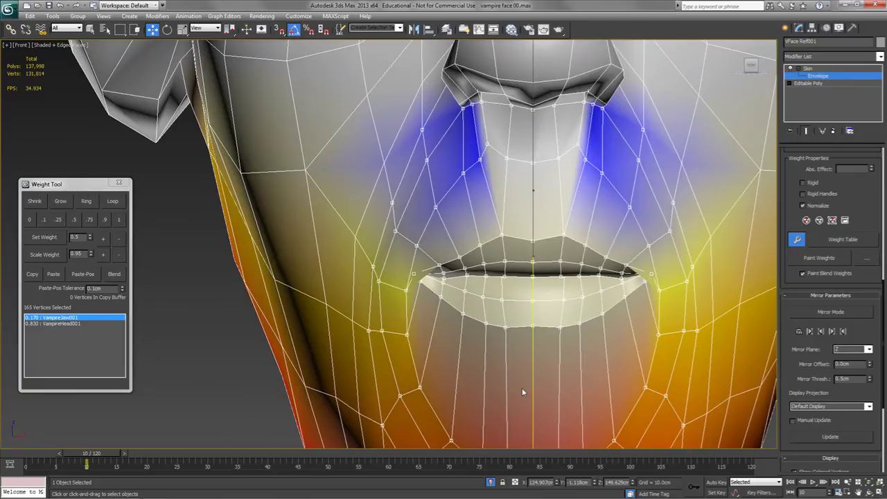
pyautogui.press('F3')
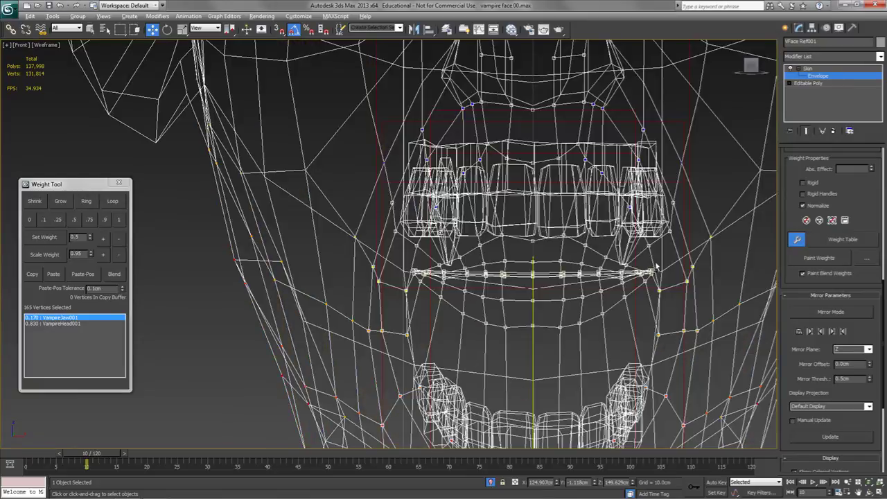
pyautogui.keyDown('alt'); pyautogui.moveTo(625, 288); pyautogui.dragTo(581, 247); pyautogui.keyUp('alt')
pyautogui.keyDown('alt'); pyautogui.moveTo(582, 336); pyautogui.dragTo(530, 224); pyautogui.keyUp('alt')
pyautogui.keyDown('alt'); pyautogui.moveTo(585, 240); pyautogui.dragTo(558, 257); pyautogui.keyUp('alt')
pyautogui.keyDown('alt'); pyautogui.moveTo(511, 225); pyautogui.dragTo(474, 336); pyautogui.keyUp('alt')
pyautogui.keyDown('alt'); pyautogui.moveTo(471, 248); pyautogui.dragTo(433, 322); pyautogui.keyUp('alt')
pyautogui.keyDown('alt'); pyautogui.moveTo(431, 264); pyautogui.dragTo(414, 297); pyautogui.keyUp('alt')
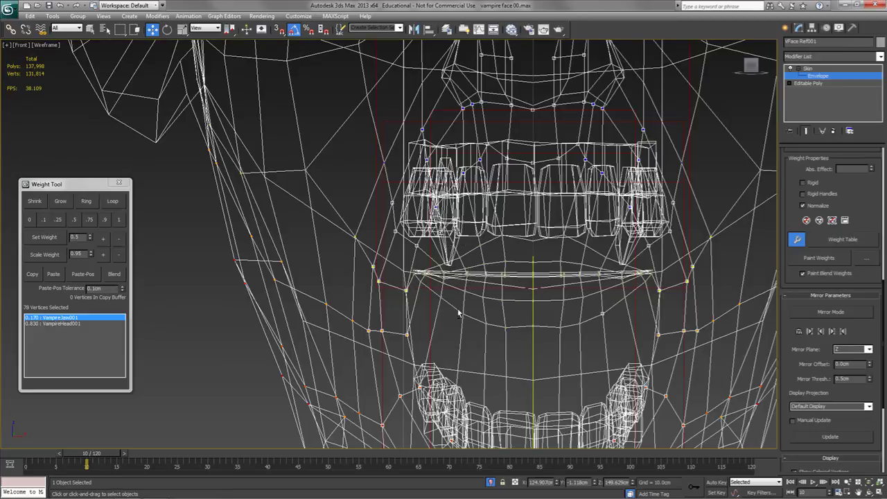
pyautogui.press('F3')
# Blend the selected vertices' weights repeatedly, alternating between the VampireJaw001 and VampireHead001 bones
pyautogui.scroll(-5, 521, 232)
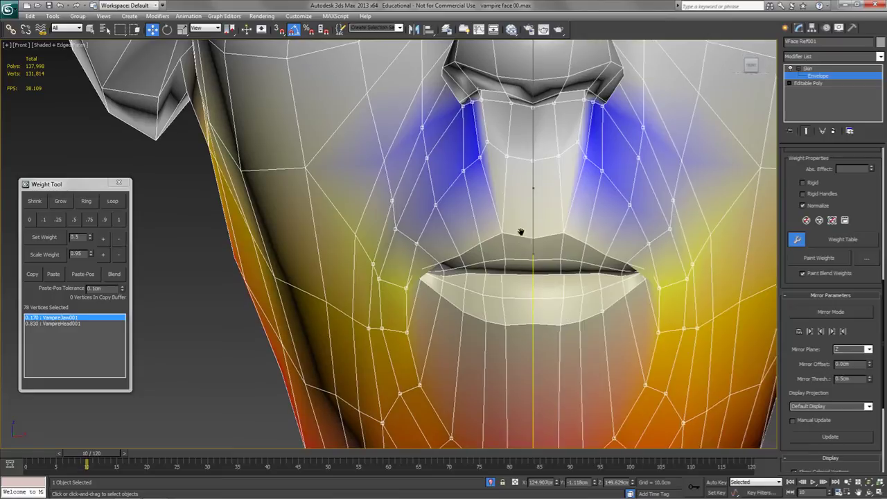
pyautogui.keyDown('alt'); pyautogui.moveTo(510, 251); pyautogui.dragTo(535, 257, button='middle'); pyautogui.keyUp('alt')
pyautogui.press('p')
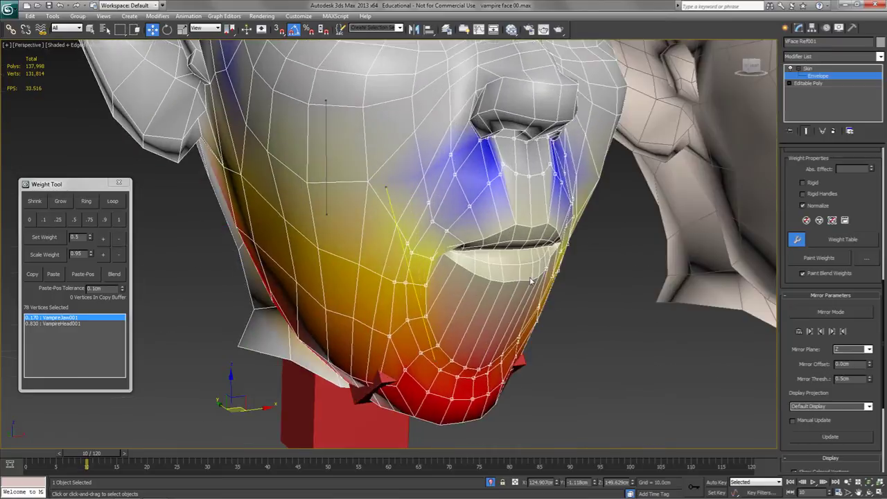
pyautogui.click(114, 274)
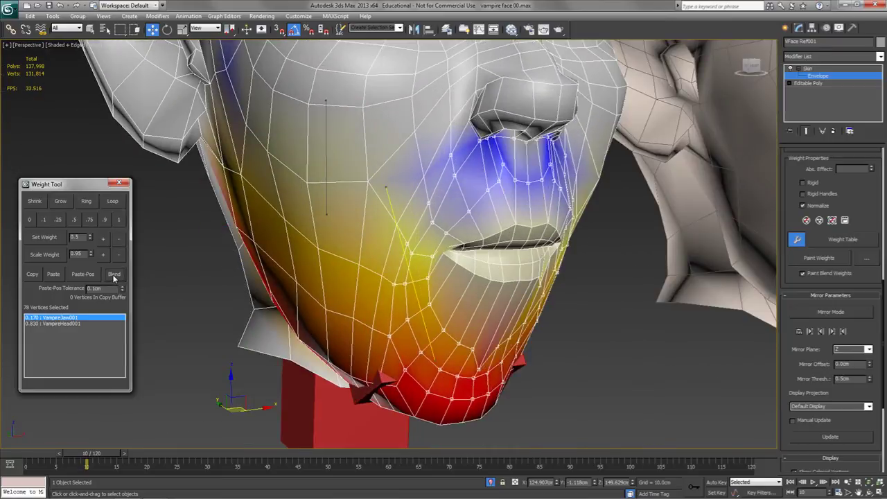
pyautogui.click(76, 324)
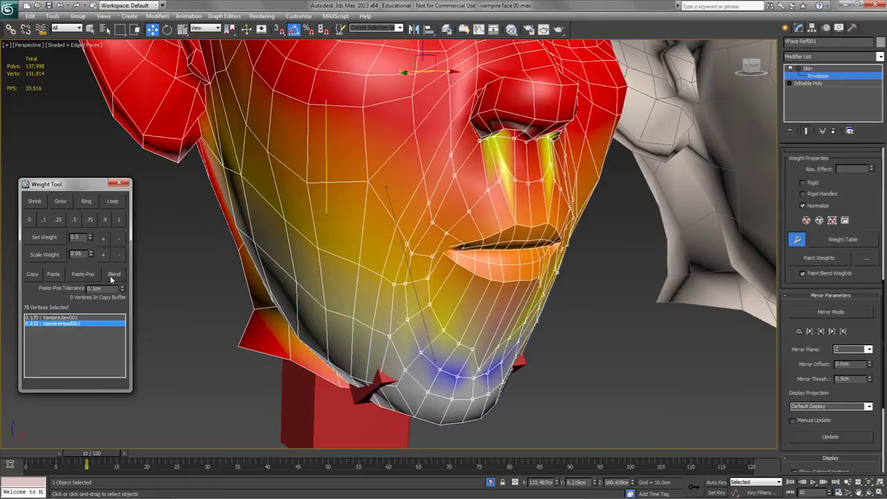
pyautogui.click(113, 276)
pyautogui.click(72, 318)
pyautogui.click(116, 275)
pyautogui.click(74, 324)
pyautogui.click(113, 275)
pyautogui.click(69, 318)
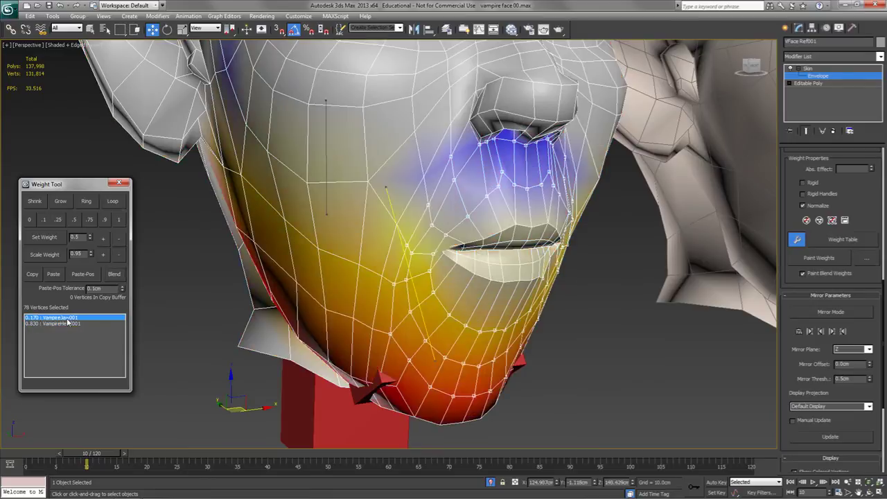
pyautogui.click(112, 277)
# Select the vertices around the mouth corners on both sides of the face from the side view
pyautogui.keyDown('alt'); pyautogui.moveTo(428, 300); pyautogui.dragTo(433, 276, button='middle'); pyautogui.keyUp('alt')
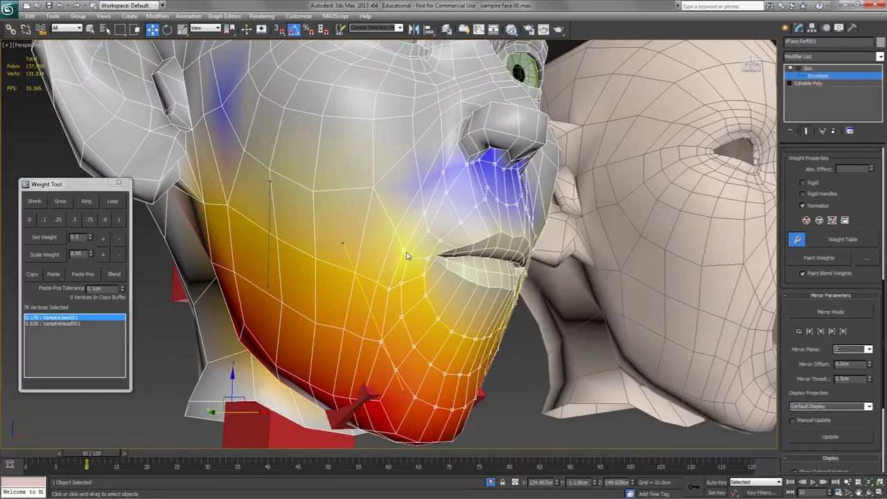
pyautogui.keyDown('alt'); pyautogui.moveTo(389, 282); pyautogui.dragTo(363, 285, button='middle'); pyautogui.keyUp('alt')
pyautogui.moveTo(436, 263)
pyautogui.keyDown('alt'); pyautogui.mouseDown(button='middle')
pyautogui.moveTo(418, 265)
pyautogui.moveTo(429, 280)
pyautogui.moveTo(449, 273)
pyautogui.mouseUp(button='middle'); pyautogui.keyUp('alt')
pyautogui.scroll(-3, 424, 264)
pyautogui.keyDown('alt'); pyautogui.moveTo(477, 241); pyautogui.dragTo(496, 182, button='middle'); pyautogui.keyUp('alt')
pyautogui.scroll(1, 436, 257)
pyautogui.scroll(2, 425, 259)
pyautogui.scroll(2, 578, 329)
pyautogui.moveTo(557, 323); pyautogui.dragTo(516, 283, button='middle')
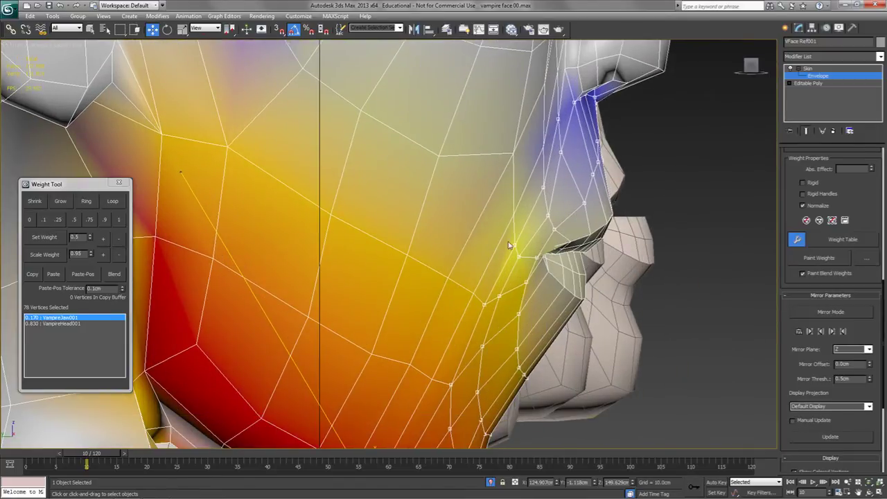
pyautogui.click(517, 254)
pyautogui.moveTo(483, 284); pyautogui.dragTo(502, 306)
pyautogui.keyDown('ctrl'); pyautogui.click(531, 285); pyautogui.keyUp('ctrl')
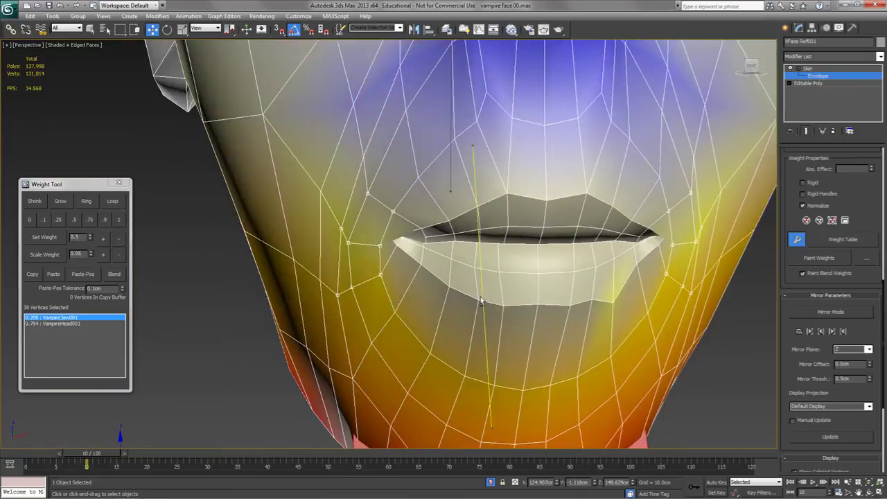
# Raise the mouth-corner vertices' VampireHead001 weight by two increments to 0.894
pyautogui.moveTo(481, 301)
pyautogui.keyDown('alt'); pyautogui.mouseDown(button='middle')
pyautogui.moveTo(490, 291)
pyautogui.moveTo(483, 282)
pyautogui.moveTo(492, 292)
pyautogui.mouseUp(button='middle'); pyautogui.keyUp('alt')
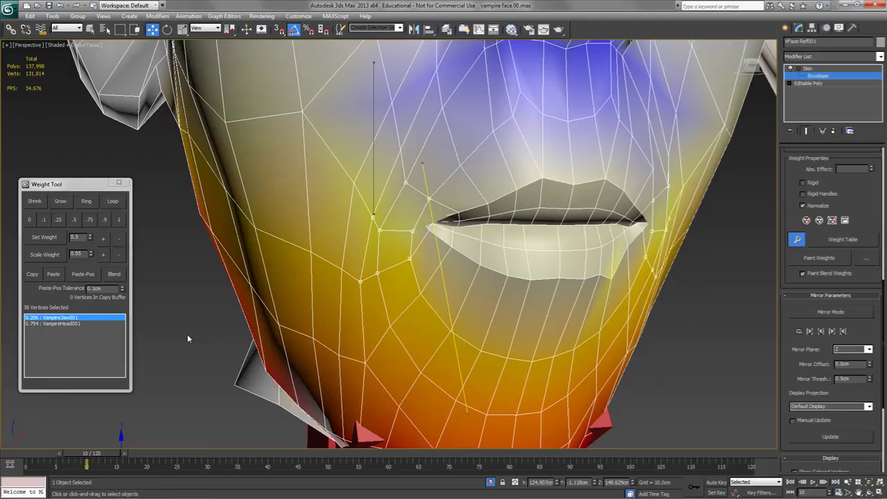
pyautogui.click(61, 324)
pyautogui.click(103, 239)
pyautogui.click(103, 239)
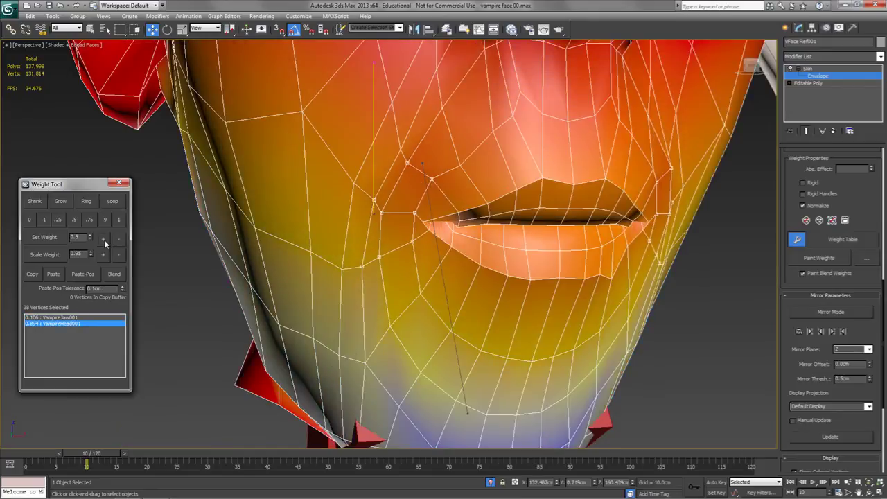
# Blend the mouth-corner vertices' weights for both the VampireHead001 and VampireJaw001 bones
pyautogui.scroll(3, 377, 258)
pyautogui.scroll(-3, 377, 258)
pyautogui.keyDown('alt'); pyautogui.moveTo(377, 258); pyautogui.dragTo(467, 275, button='middle'); pyautogui.keyUp('alt')
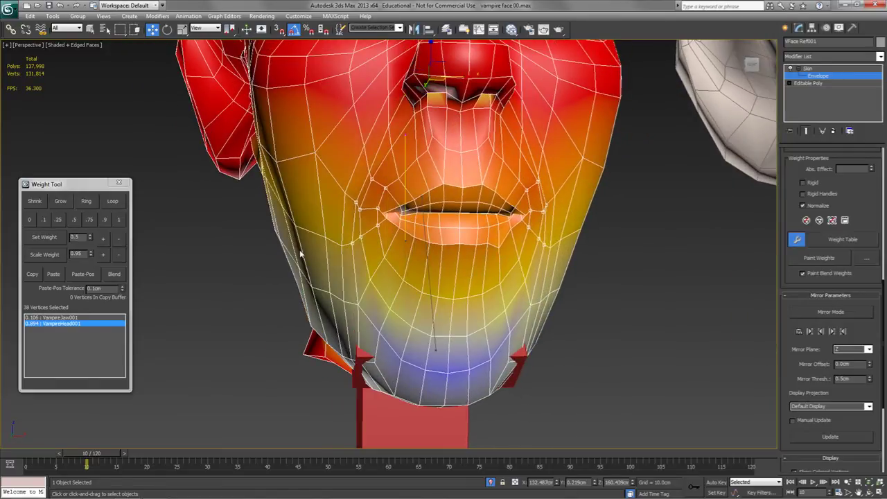
pyautogui.click(114, 276)
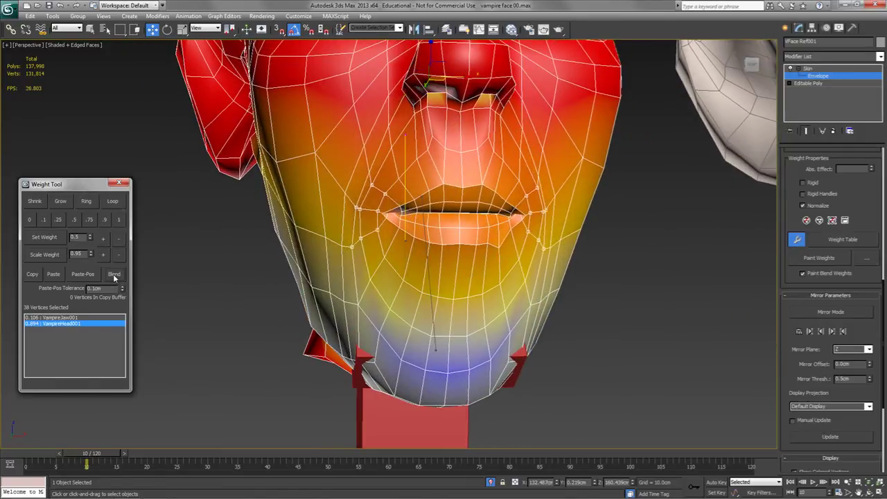
pyautogui.click(76, 316)
pyautogui.click(115, 275)
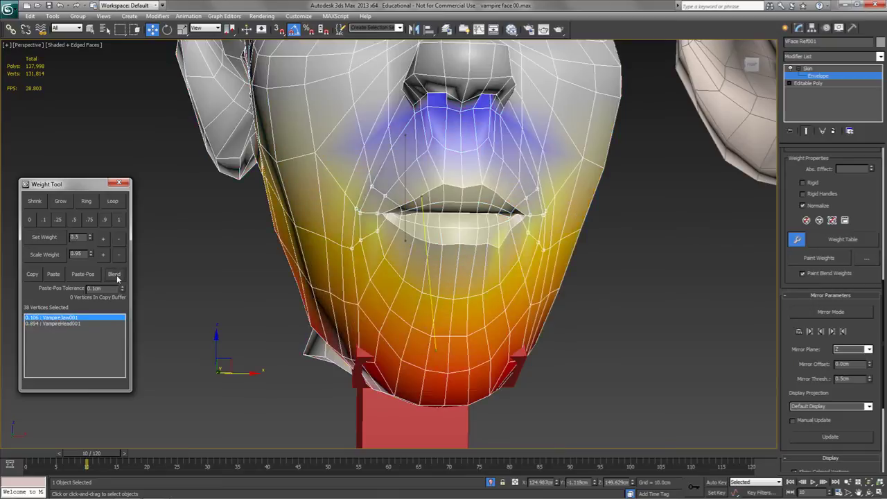
# Copy the weights of a lower-lip edge vertex weighted 0.8 to VampireHead001 onto the stray vertex on the opposite side of the lip
pyautogui.moveTo(323, 276)
pyautogui.keyDown('alt'); pyautogui.mouseDown(button='middle')
pyautogui.moveTo(373, 276)
pyautogui.moveTo(326, 269)
pyautogui.mouseUp(button='middle'); pyautogui.keyUp('alt')
pyautogui.click(472, 217)
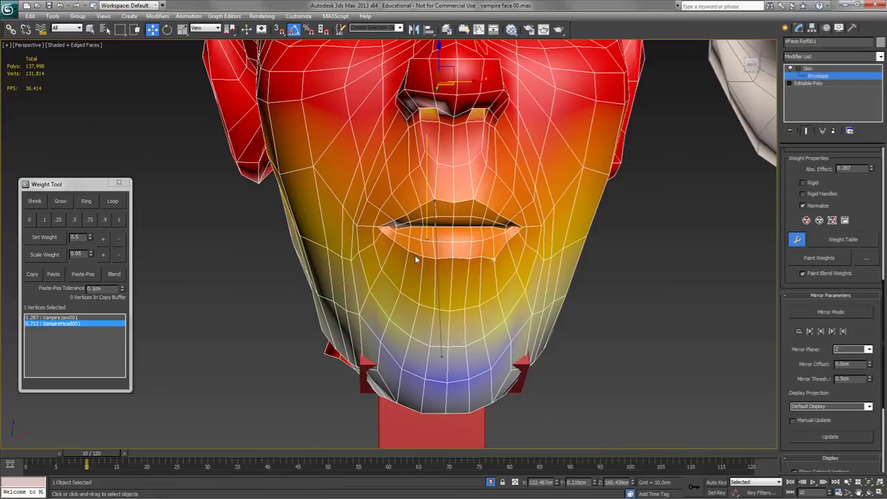
pyautogui.click(422, 256)
pyautogui.click(407, 251)
pyautogui.click(37, 276)
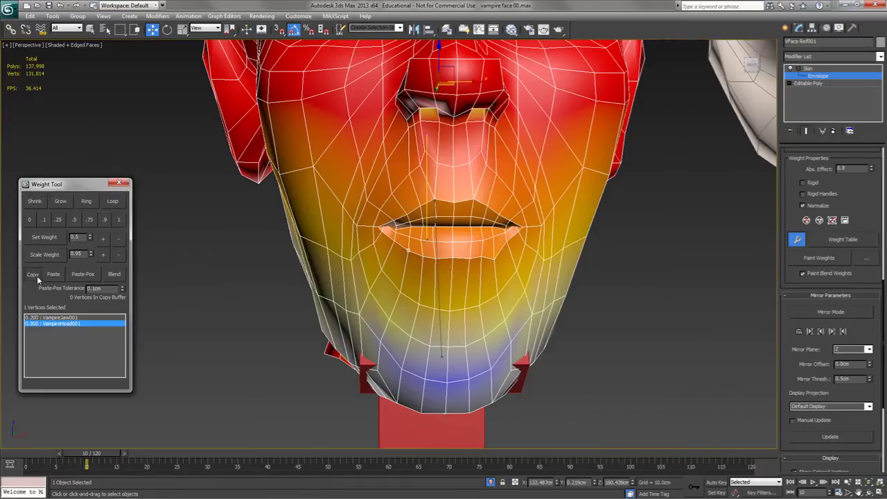
pyautogui.click(493, 260)
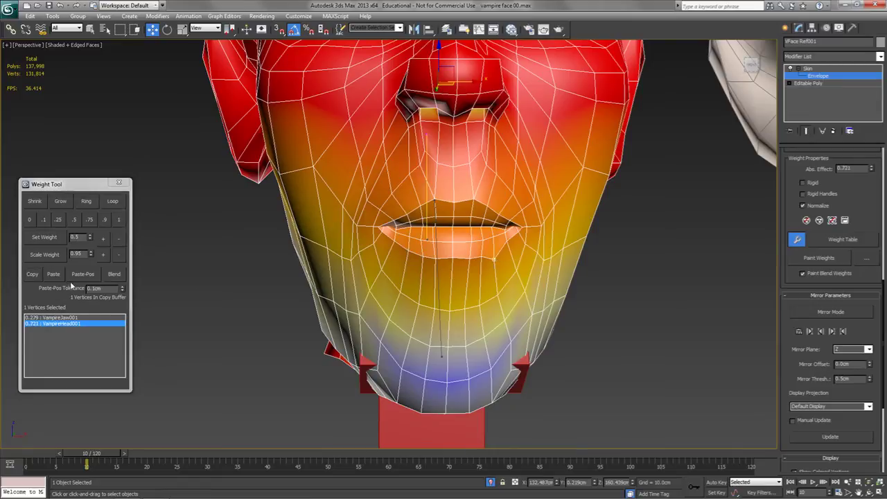
# Select vertices down the middle of the lower lip in wireframe and extend them with Ring around both lips
pyautogui.keyDown('alt'); pyautogui.moveTo(525, 307); pyautogui.dragTo(496, 294, button='middle'); pyautogui.keyUp('alt')
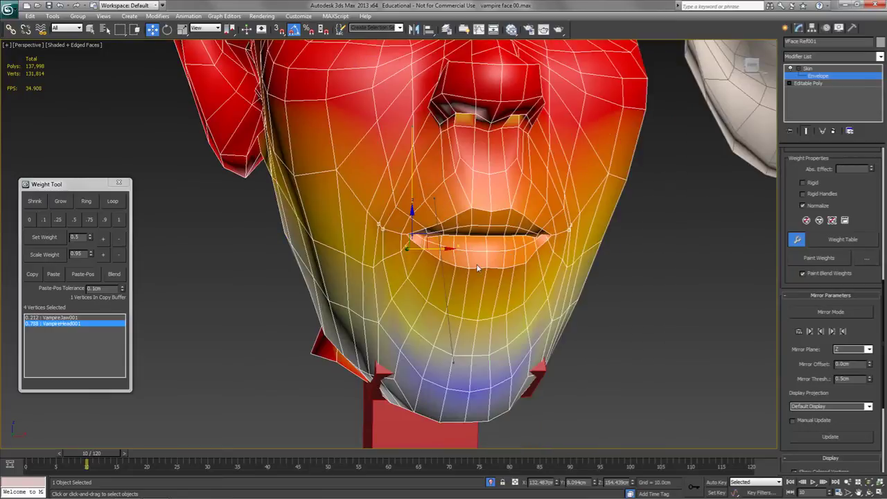
pyautogui.click(488, 266)
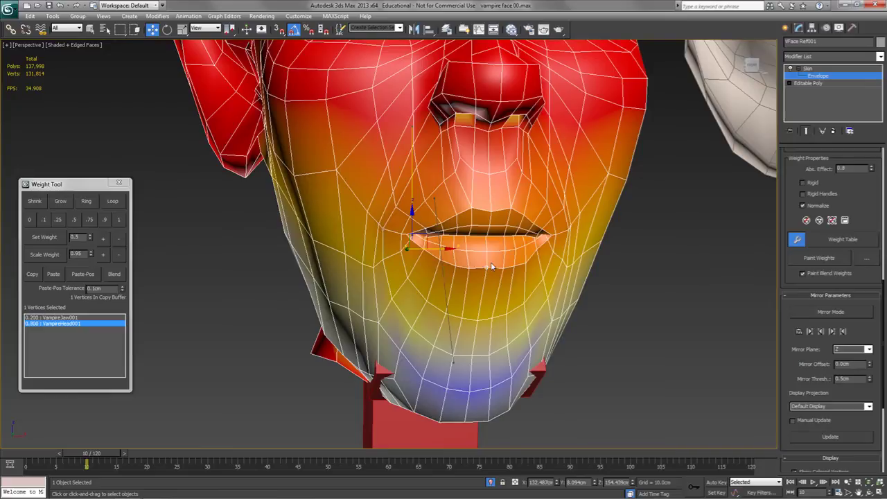
pyautogui.scroll(4, 495, 251)
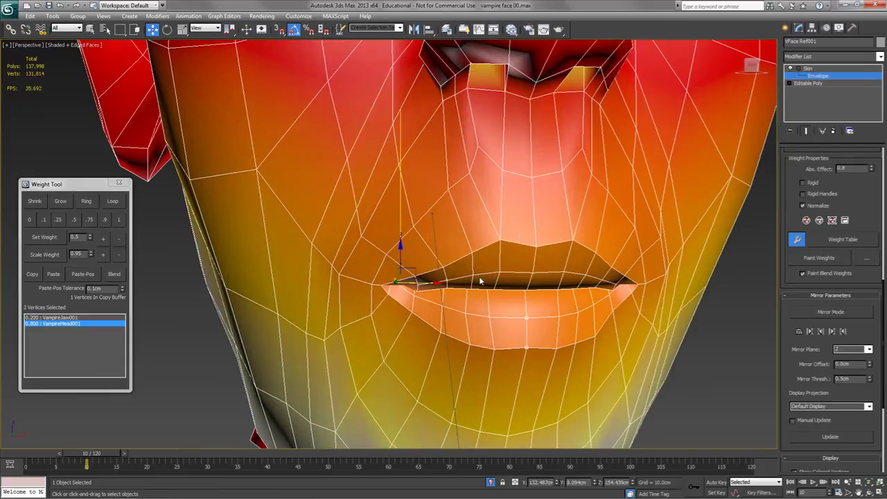
pyautogui.press('F3')
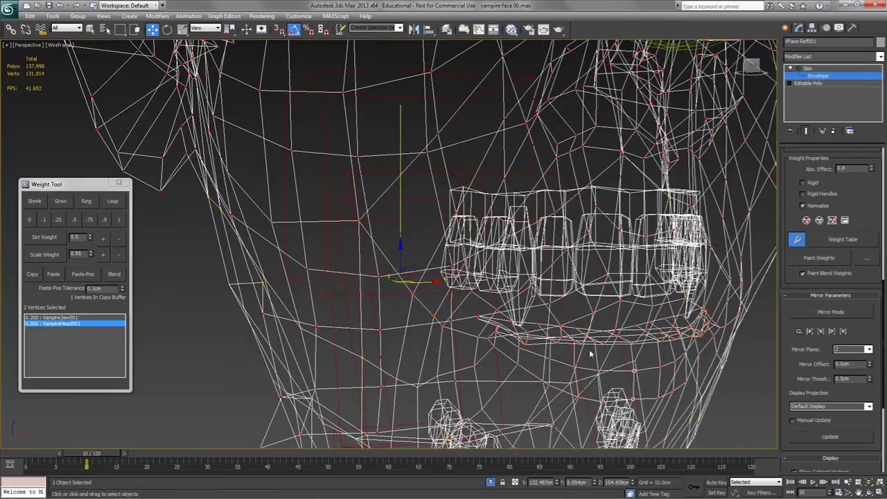
pyautogui.scroll(6, 591, 354)
pyautogui.scroll(2, 489, 303)
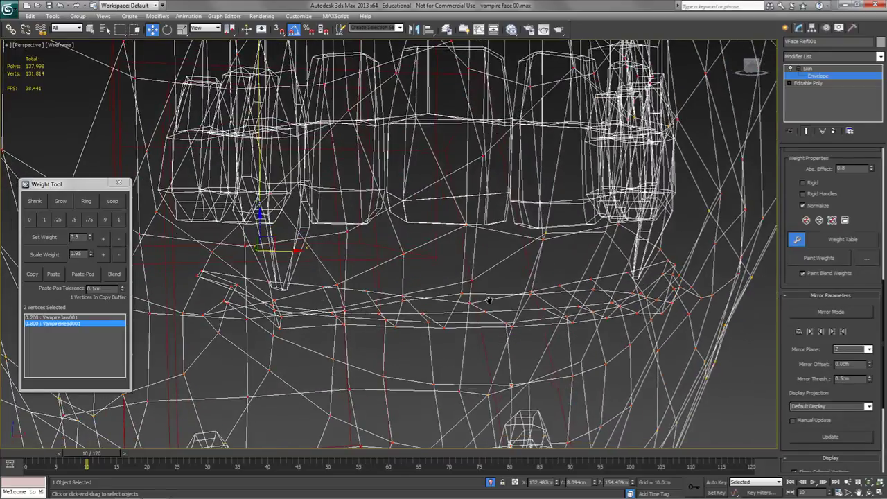
pyautogui.keyDown('alt'); pyautogui.moveTo(506, 322); pyautogui.dragTo(498, 330, button='middle'); pyautogui.keyUp('alt')
pyautogui.keyDown('alt'); pyautogui.moveTo(596, 350); pyautogui.dragTo(590, 351, button='middle'); pyautogui.keyUp('alt')
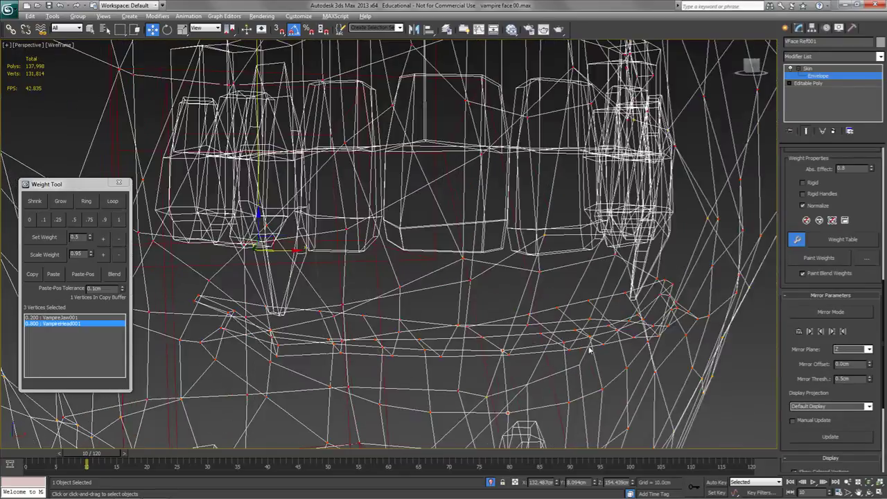
pyautogui.keyDown('ctrl'); pyautogui.click(481, 338); pyautogui.keyUp('ctrl')
pyautogui.moveTo(490, 364); pyautogui.dragTo(495, 333, button='middle')
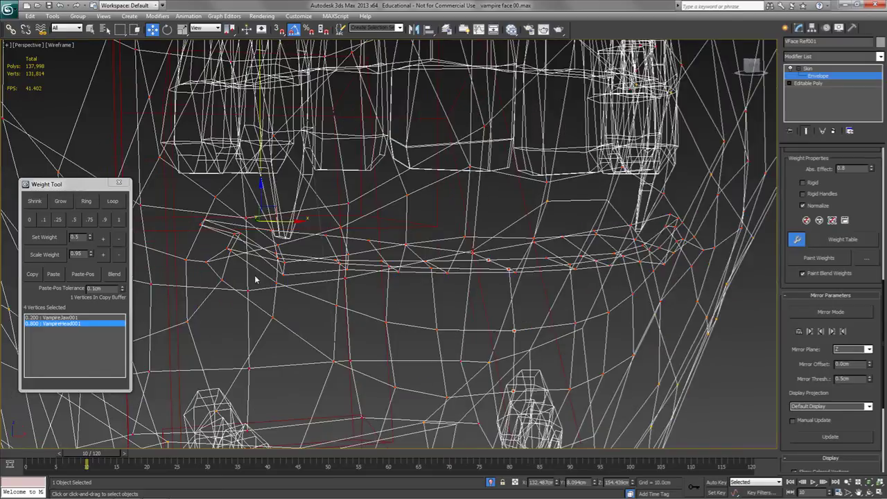
pyautogui.click(87, 201)
pyautogui.press('F3')
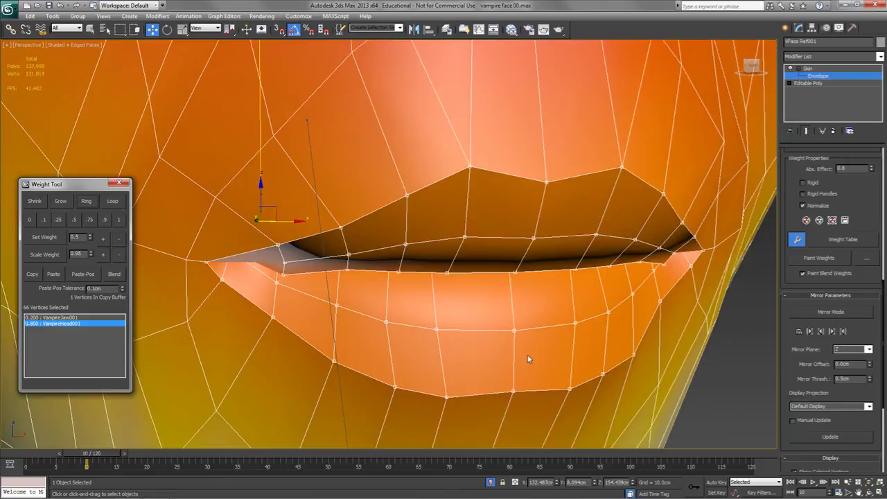
pyautogui.scroll(-4, 526, 345)
pyautogui.moveTo(515, 343)
pyautogui.keyDown('alt'); pyautogui.mouseDown(button='middle')
pyautogui.moveTo(437, 321)
pyautogui.moveTo(447, 323)
pyautogui.mouseUp(button='middle'); pyautogui.keyUp('alt')
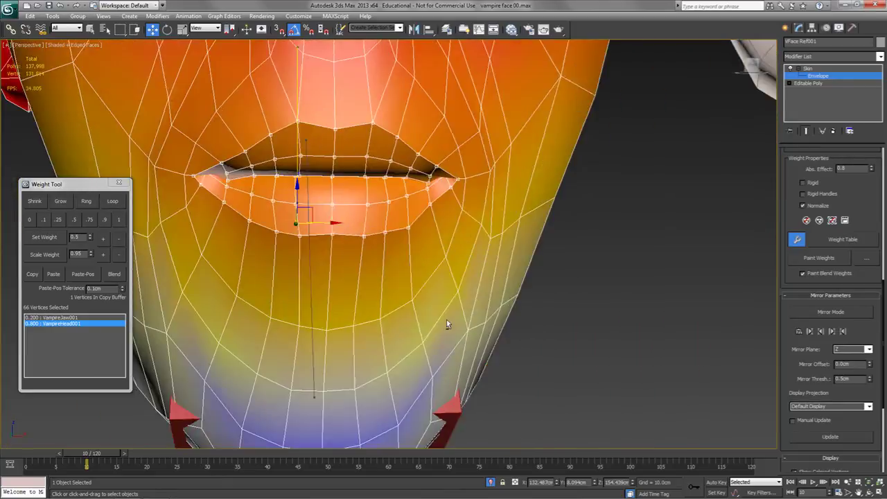
# Blend the skin weights of the ring-selected vertices around both lips
pyautogui.scroll(-3, 443, 320)
pyautogui.moveTo(381, 298); pyautogui.dragTo(379, 338, button='middle')
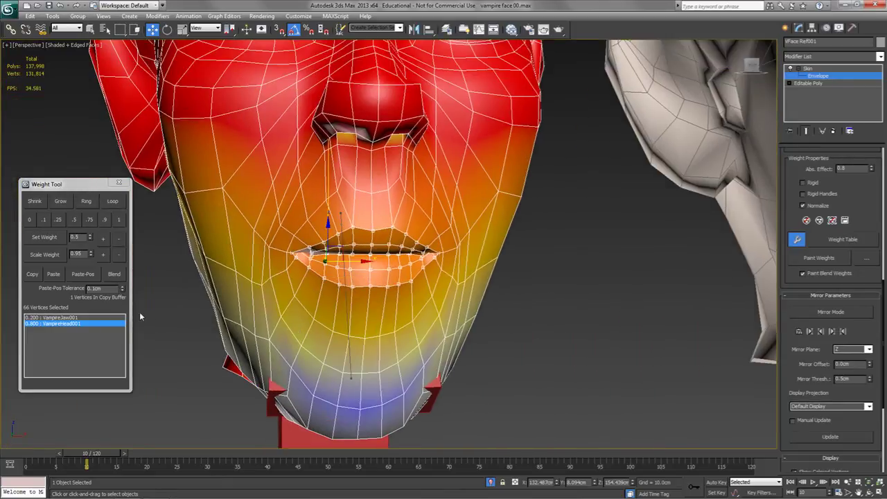
pyautogui.click(115, 275)
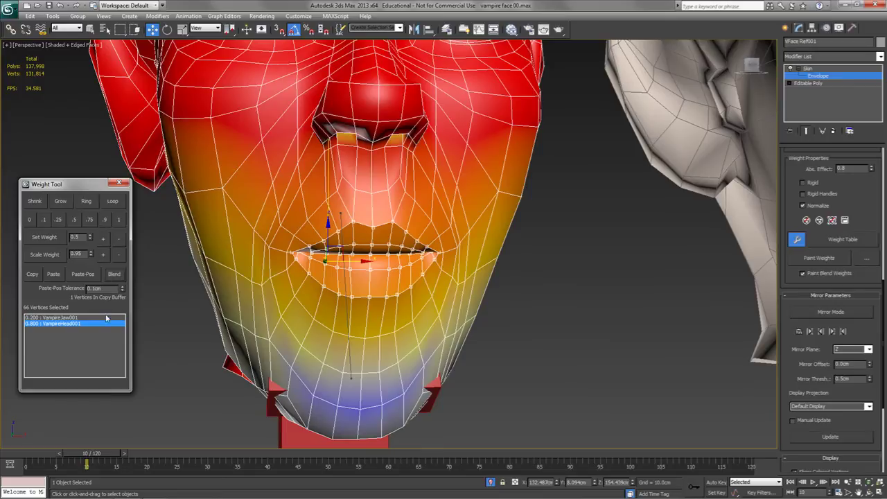
# Examine the VampireJaw001 bone's weight shading around the mouth from several angles, with and without edges shown
pyautogui.click(56, 318)
pyautogui.keyDown('alt'); pyautogui.moveTo(279, 282); pyautogui.dragTo(599, 313, button='middle'); pyautogui.keyUp('alt')
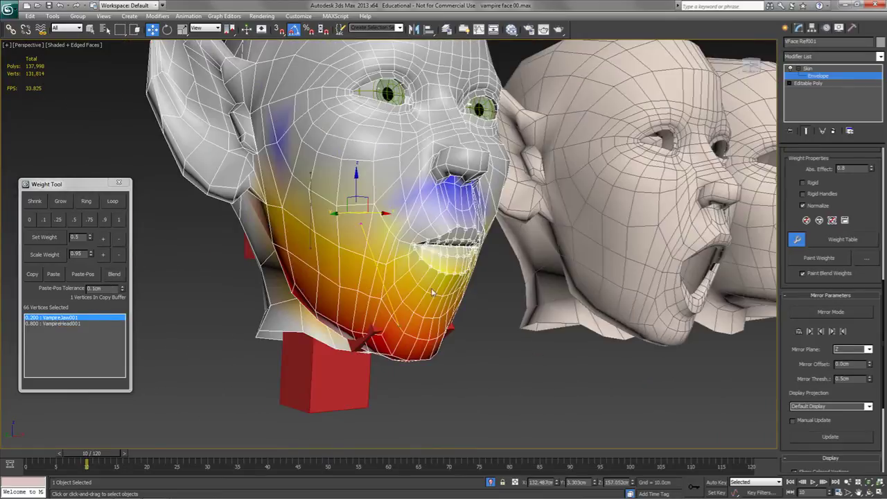
pyautogui.keyDown('alt'); pyautogui.moveTo(463, 266); pyautogui.dragTo(457, 243, button='middle'); pyautogui.keyUp('alt')
pyautogui.keyDown('alt'); pyautogui.moveTo(429, 280); pyautogui.dragTo(401, 252, button='middle'); pyautogui.keyUp('alt')
pyautogui.press('F4')
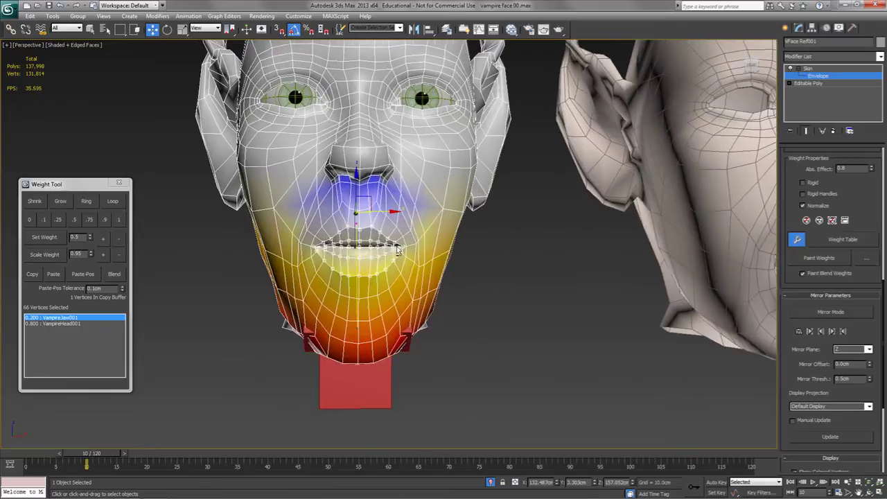
pyautogui.click(471, 296)
pyautogui.moveTo(471, 296)
pyautogui.keyDown('alt'); pyautogui.mouseDown(button='middle')
pyautogui.moveTo(463, 289)
pyautogui.moveTo(497, 282)
pyautogui.mouseUp(button='middle'); pyautogui.keyUp('alt')
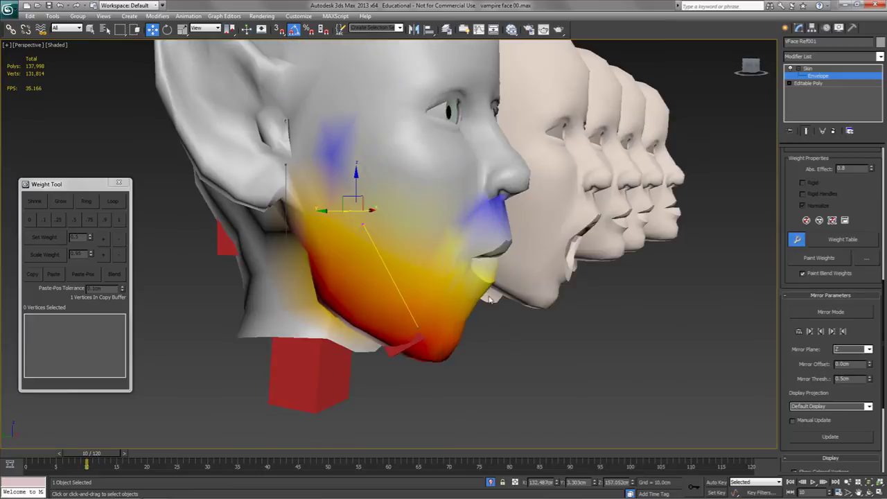
pyautogui.hotkey('ctrl', 'z')
pyautogui.hotkey('ctrl', 'z')
pyautogui.press('F3')
pyautogui.press('F3')
pyautogui.click(473, 359)
pyautogui.moveTo(98, 463)
pyautogui.mouseDown()
pyautogui.moveTo(80, 462)
pyautogui.moveTo(119, 459)
pyautogui.moveTo(20, 468)
pyautogui.moveTo(108, 480)
pyautogui.moveTo(39, 479)
pyautogui.moveTo(19, 457)
pyautogui.moveTo(87, 463)
pyautogui.mouseUp()
pyautogui.press('F4')
pyautogui.press('w')
pyautogui.keyDown('alt'); pyautogui.moveTo(320, 426); pyautogui.dragTo(471, 310, button='middle'); pyautogui.keyUp('alt')
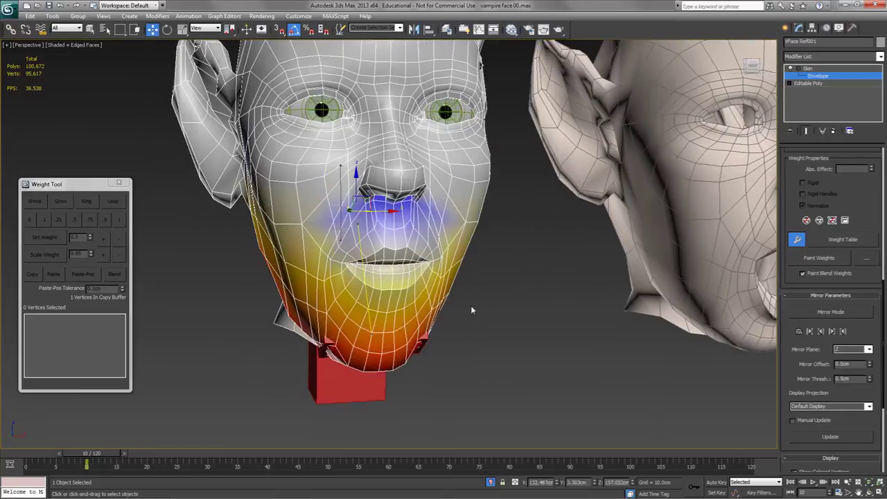
# Leave envelope editing and clone the skinned reference head as a copy named "Mouth Open 2"
pyautogui.click(808, 78)
pyautogui.click(557, 264)
pyautogui.click(427, 223)
pyautogui.rightClick(425, 222)
pyautogui.click(442, 270)
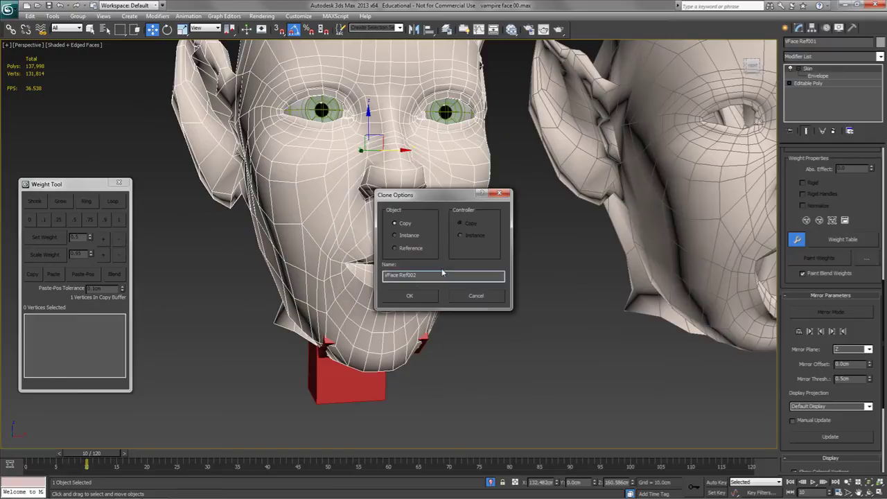
pyautogui.moveTo(423, 276); pyautogui.dragTo(331, 281)
pyautogui.write('Mouth Open 2')
pyautogui.click(408, 296)
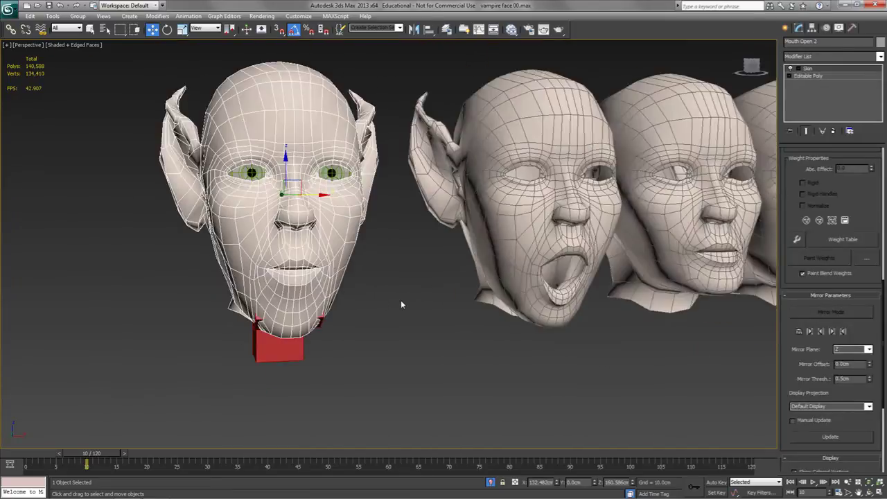
# Collapse the whole modifier stack of the Mouth Open 2 head and move it to the far end of the morph-head row
pyautogui.scroll(-3, 400, 304)
pyautogui.rightClick(850, 78)
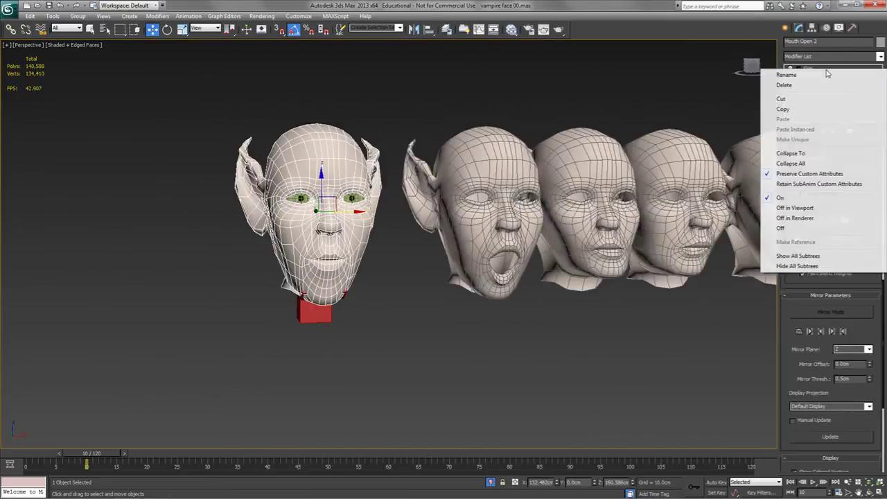
pyautogui.click(811, 169)
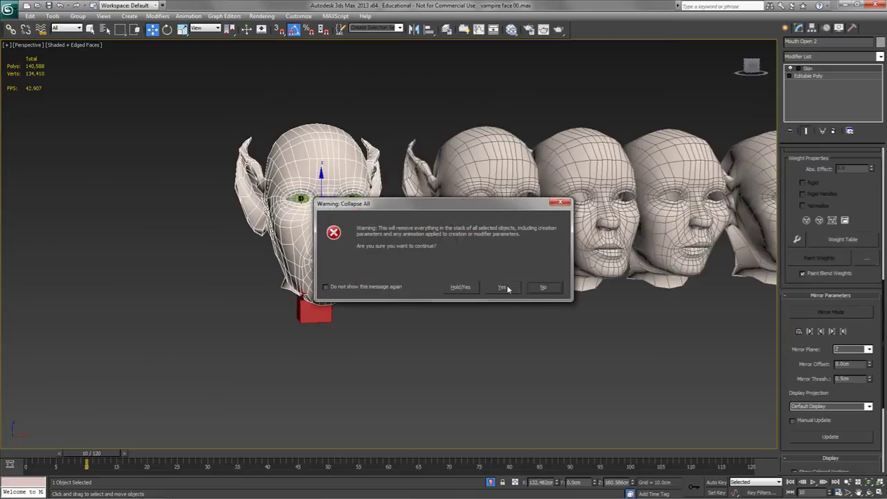
pyautogui.click(503, 286)
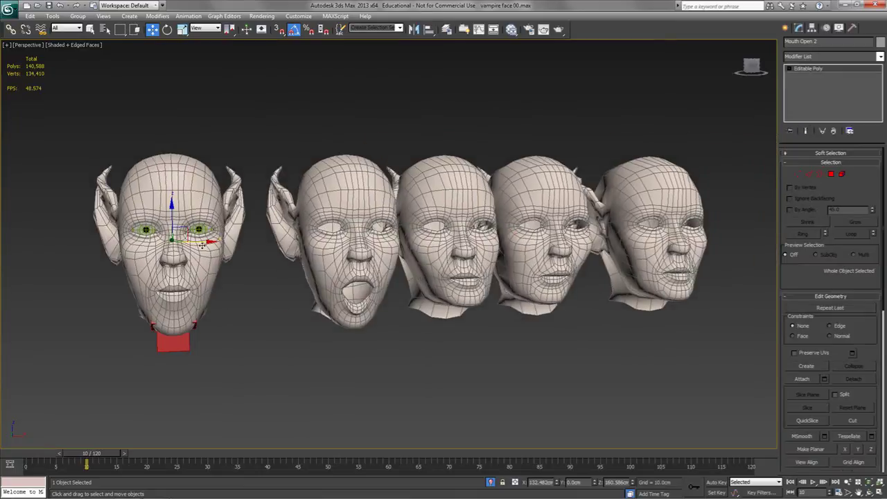
pyautogui.moveTo(203, 244); pyautogui.dragTo(483, 346)
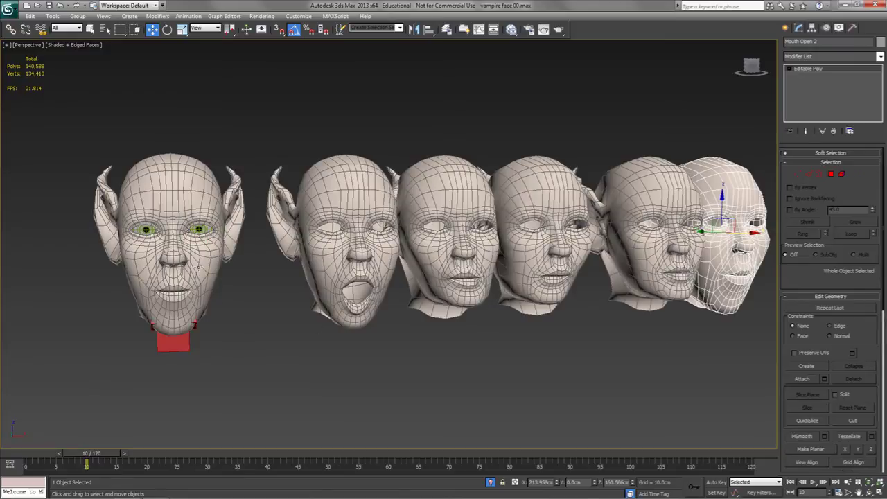
# Remove the skinned reference head together with its eyes and bones from the scene
pyautogui.click(197, 272)
pyautogui.keyDown('alt'); pyautogui.moveTo(237, 309); pyautogui.dragTo(246, 314, button='middle'); pyautogui.keyUp('alt')
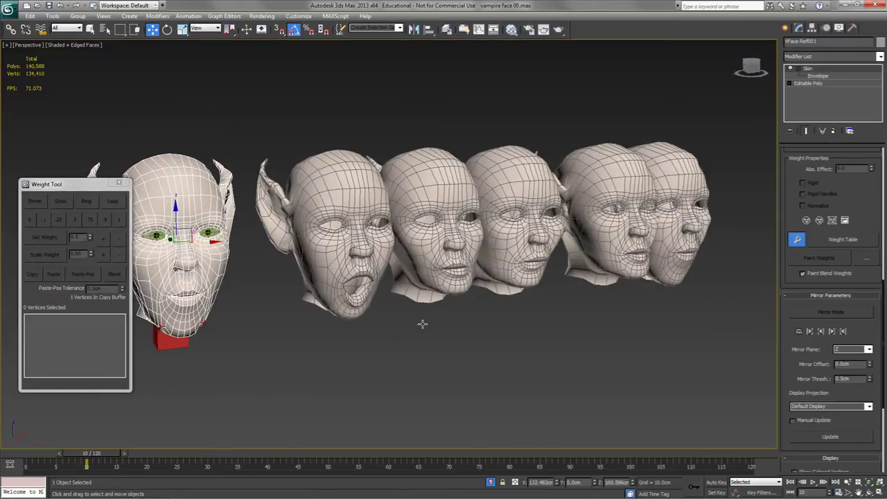
pyautogui.moveTo(244, 271); pyautogui.dragTo(301, 278, button='middle')
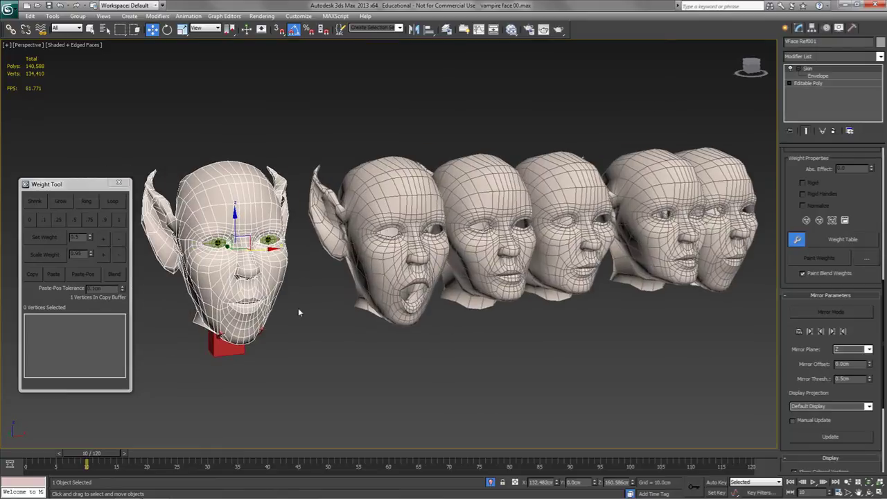
pyautogui.moveTo(265, 348); pyautogui.dragTo(158, 126)
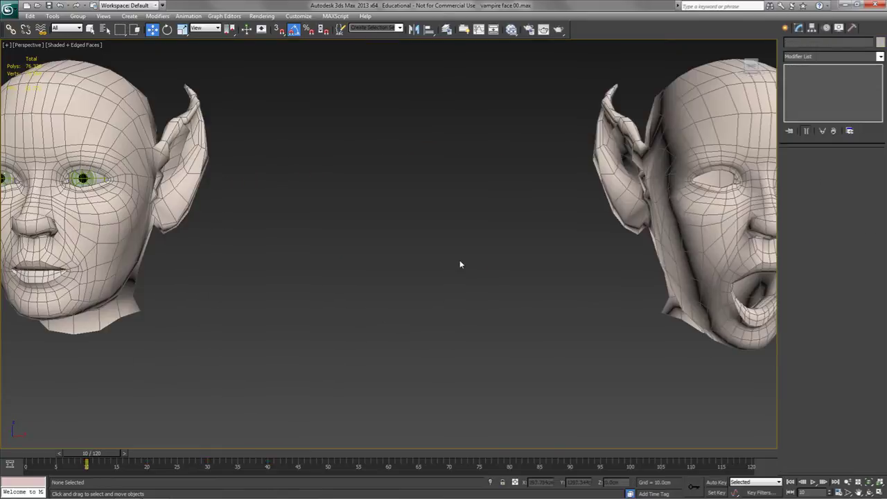
# Space the five morph-target heads evenly along the row in the Front view
pyautogui.scroll(-10, 325, 278)
pyautogui.moveTo(393, 275); pyautogui.dragTo(370, 280, button='middle')
pyautogui.scroll(5, 370, 280)
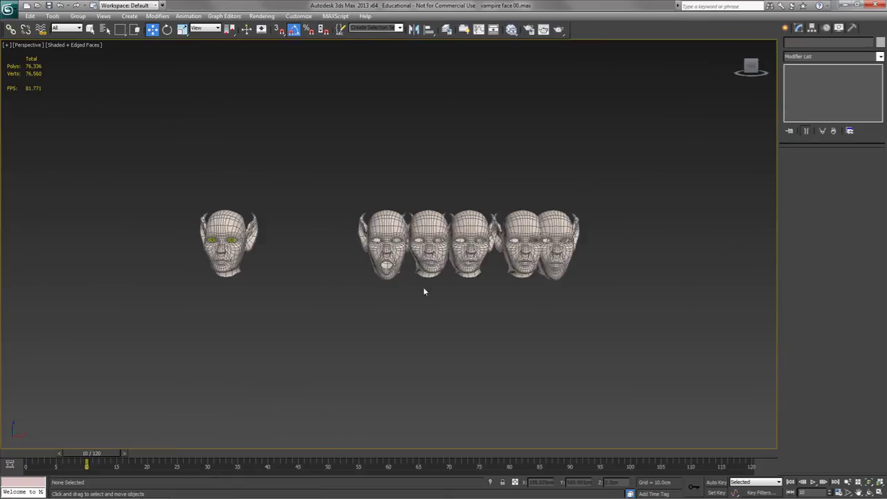
pyautogui.moveTo(515, 293); pyautogui.dragTo(489, 319, button='middle')
pyautogui.press('f')
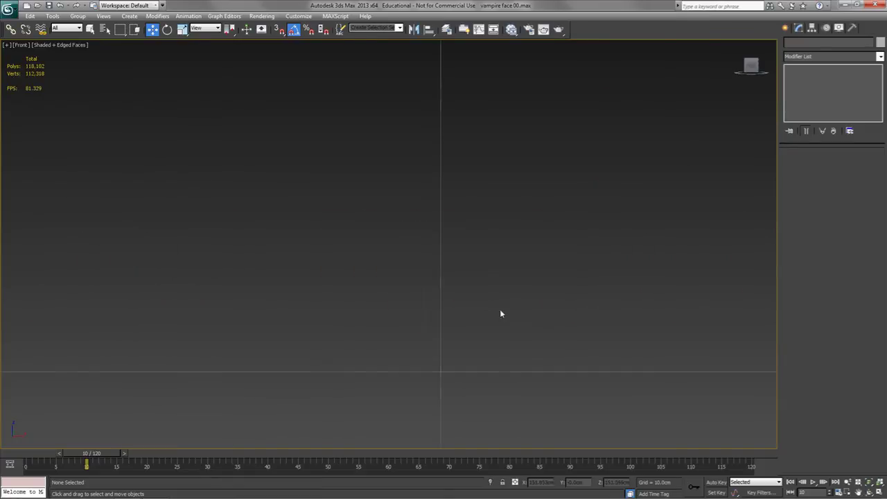
pyautogui.press('z')
pyautogui.moveTo(469, 299)
pyautogui.mouseDown(button='middle')
pyautogui.moveTo(445, 321)
pyautogui.moveTo(335, 330)
pyautogui.moveTo(475, 301)
pyautogui.mouseUp(button='middle')
pyautogui.scroll(-2, 445, 321)
pyautogui.scroll(2, 372, 326)
pyautogui.click(341, 273)
pyautogui.moveTo(347, 267); pyautogui.dragTo(318, 265)
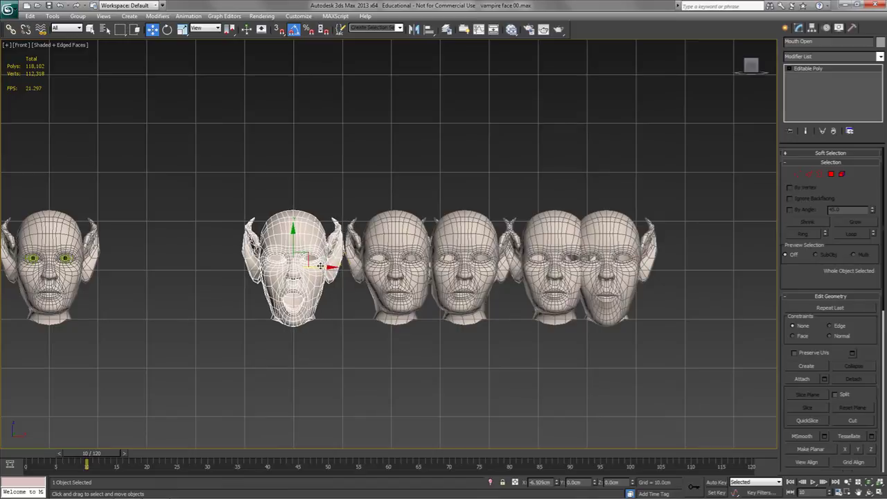
pyautogui.click(414, 276)
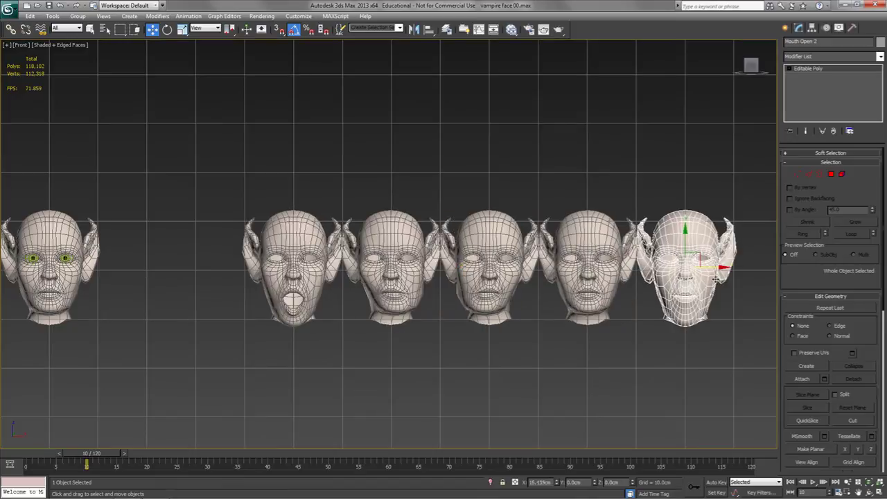
pyautogui.moveTo(709, 277); pyautogui.dragTo(716, 278)
# Return to the Perspective view, clear the selection and unhide the body layer
pyautogui.press('p')
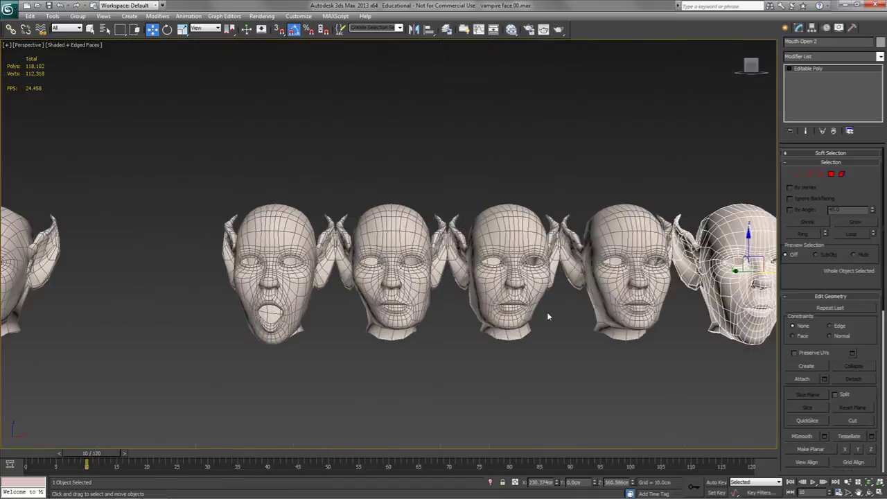
pyautogui.scroll(-3, 537, 309)
pyautogui.keyDown('alt'); pyautogui.moveTo(553, 323); pyautogui.dragTo(535, 324, button='middle'); pyautogui.keyUp('alt')
pyautogui.keyDown('alt'); pyautogui.moveTo(352, 279); pyautogui.dragTo(328, 278, button='middle'); pyautogui.keyUp('alt')
pyautogui.click(438, 341)
pyautogui.keyDown('alt'); pyautogui.moveTo(468, 321); pyautogui.dragTo(436, 284, button='middle'); pyautogui.keyUp('alt')
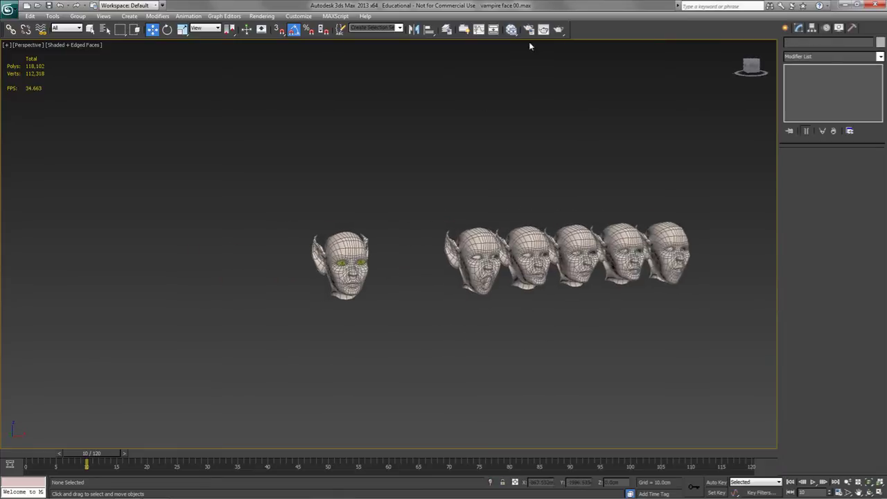
pyautogui.click(446, 29)
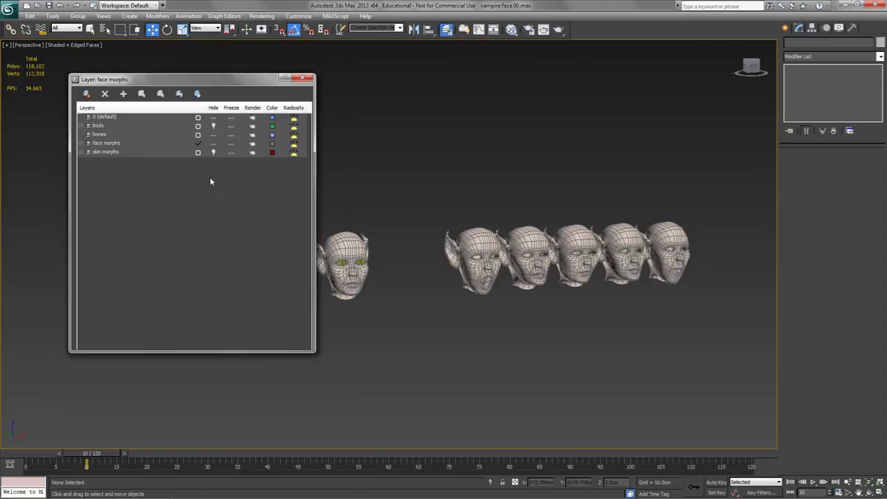
pyautogui.click(214, 127)
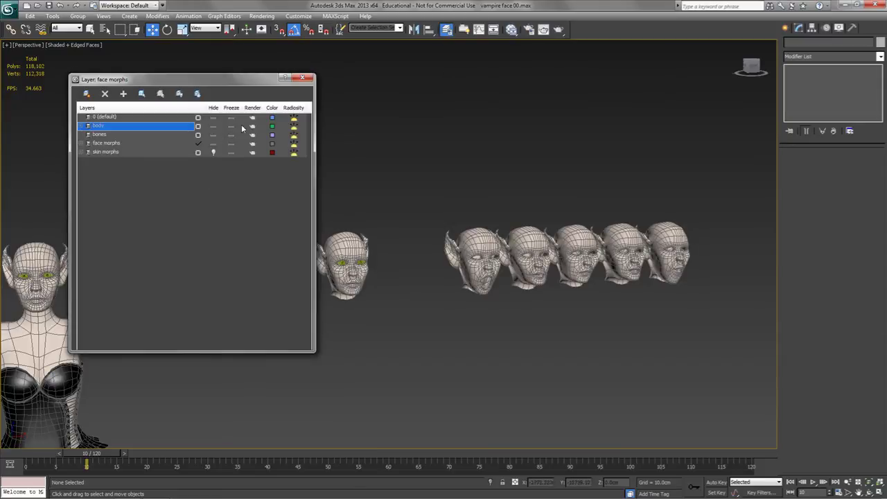
pyautogui.click(302, 79)
pyautogui.moveTo(379, 145); pyautogui.dragTo(475, 136, button='middle')
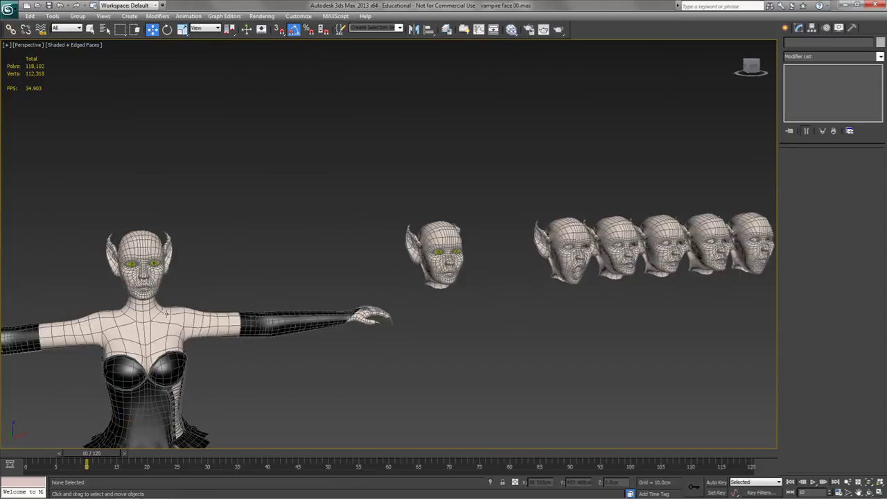
# Add a Morpher modifier to the full-body Vampire Mesh, directly above Symmetry and below Skin
pyautogui.click(168, 311)
pyautogui.moveTo(610, 217); pyautogui.dragTo(656, 211, button='middle')
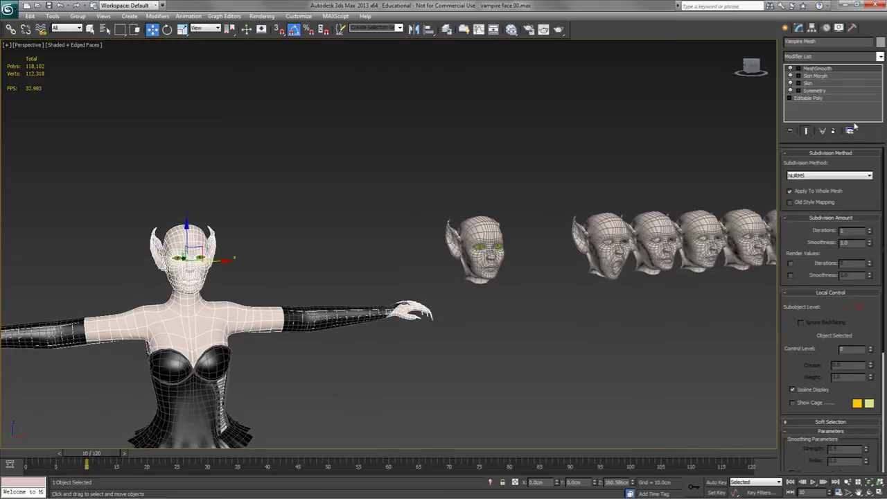
pyautogui.click(813, 91)
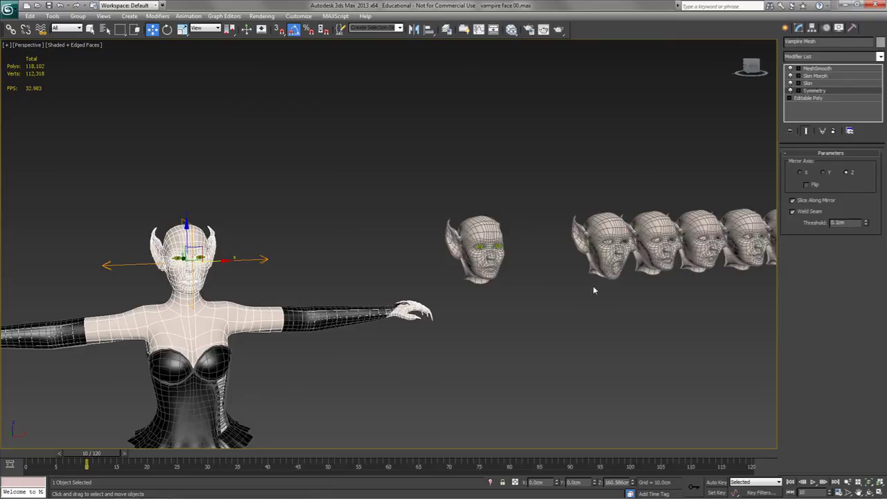
pyautogui.click(880, 56)
pyautogui.scroll(-2, 818, 377)
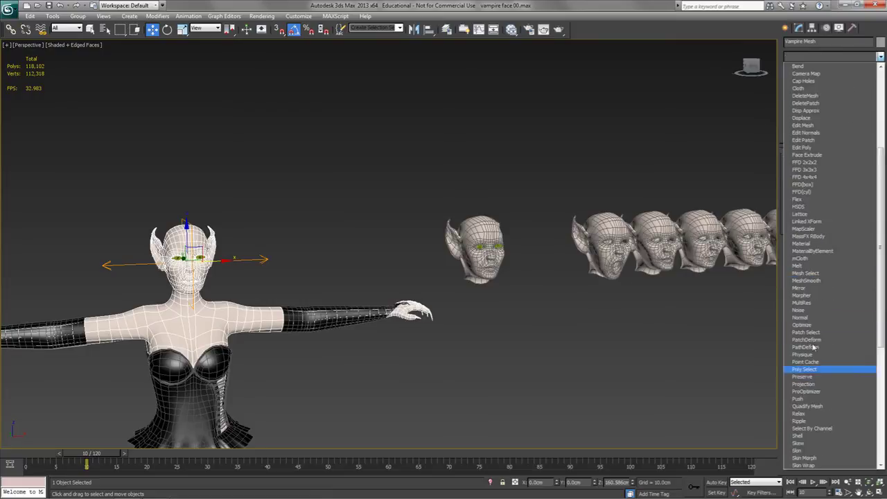
pyautogui.click(807, 294)
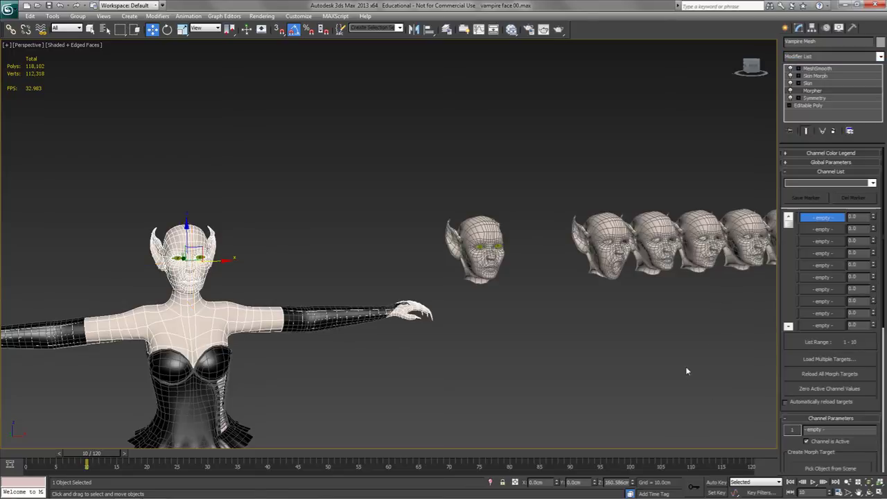
# Assign the Mouth Open head as the morph target of the Morpher's first channel
pyautogui.moveTo(687, 375); pyautogui.dragTo(619, 359, button='middle')
pyautogui.scroll(-5, 818, 347)
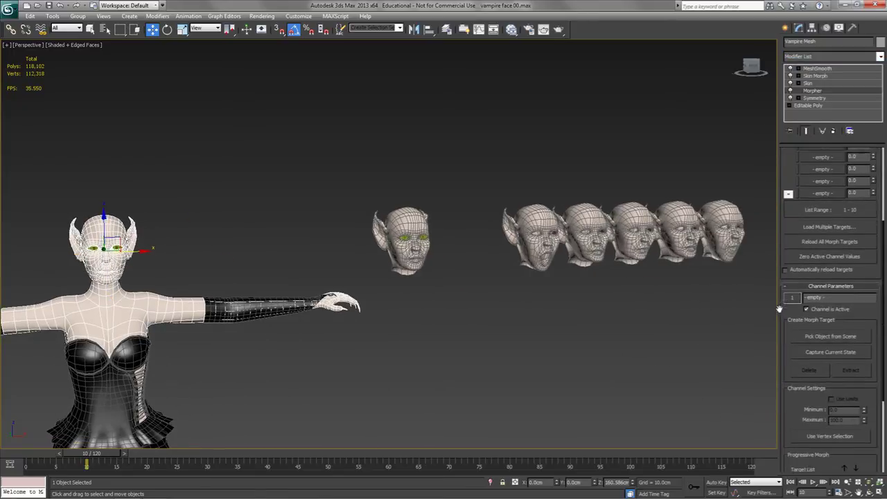
pyautogui.click(818, 322)
pyautogui.click(548, 250)
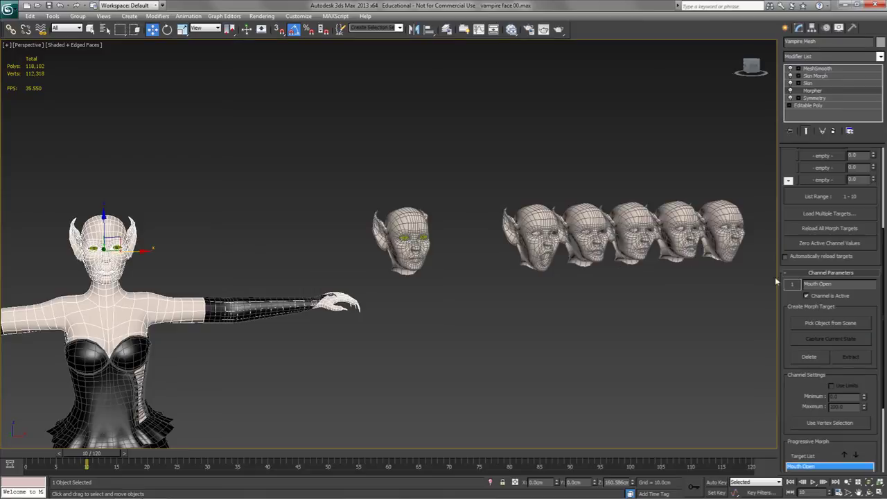
# Assign the Jaw L head to the second Morpher channel and the Jaw R head to the third
pyautogui.scroll(3, 788, 395)
pyautogui.click(825, 178)
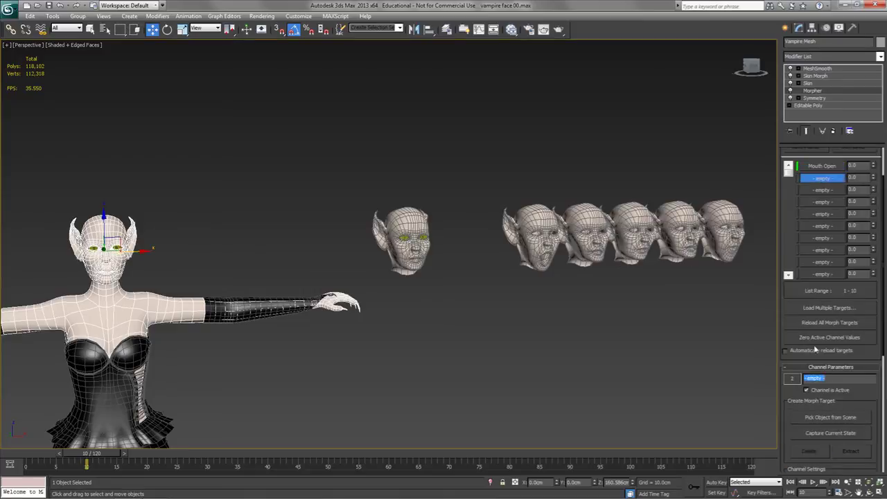
pyautogui.click(824, 417)
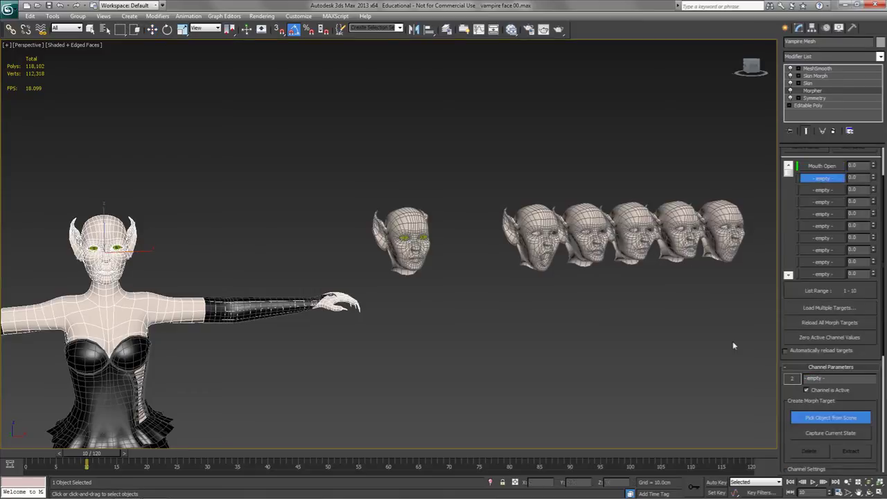
pyautogui.click(602, 247)
pyautogui.click(829, 415)
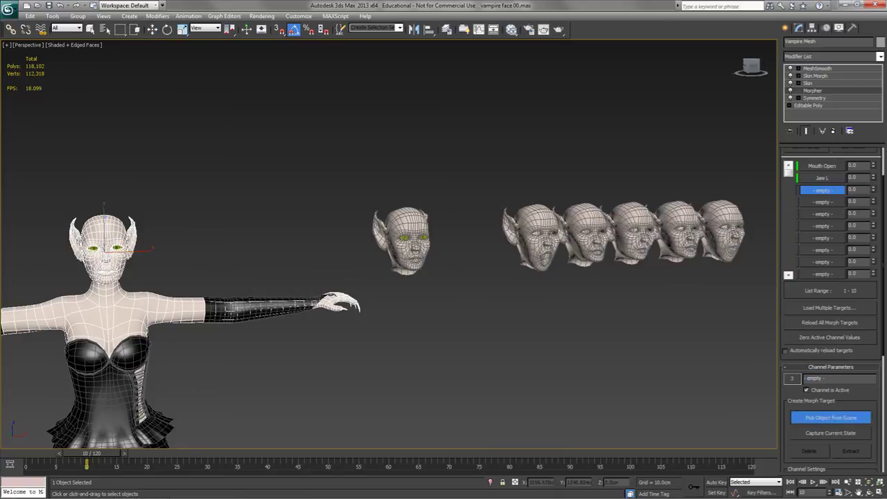
pyautogui.click(643, 239)
# Assign the Jaw F head as the morph target of the fourth Morpher channel
pyautogui.click(819, 203)
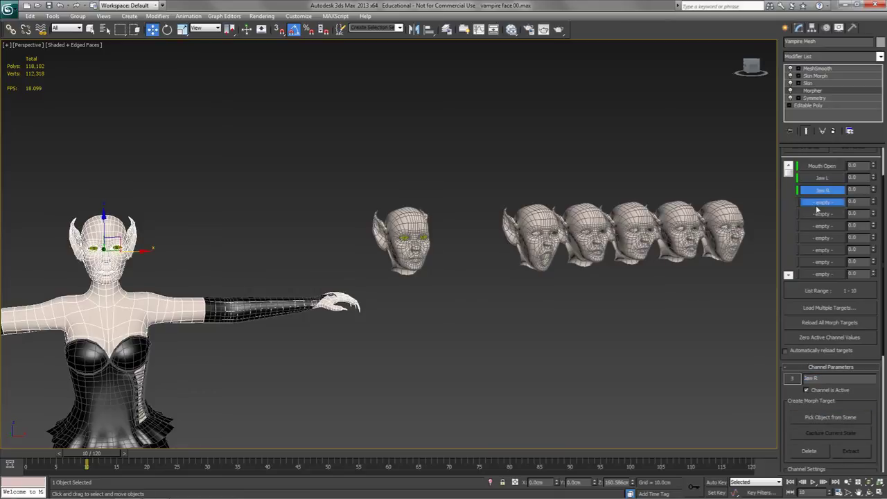
pyautogui.click(824, 418)
pyautogui.click(686, 236)
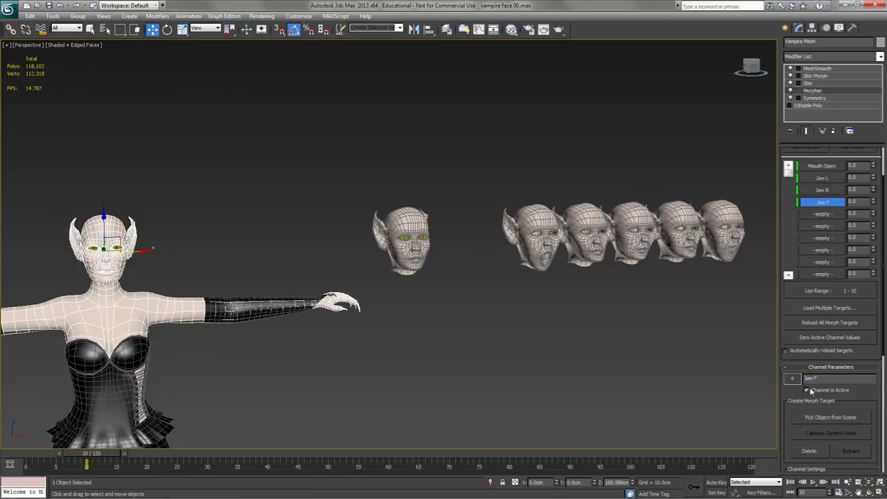
# Assign the last head in the row, Mouth Open 2, as the morph target of the fifth Morpher channel
pyautogui.click(823, 214)
pyautogui.click(830, 418)
pyautogui.click(720, 232)
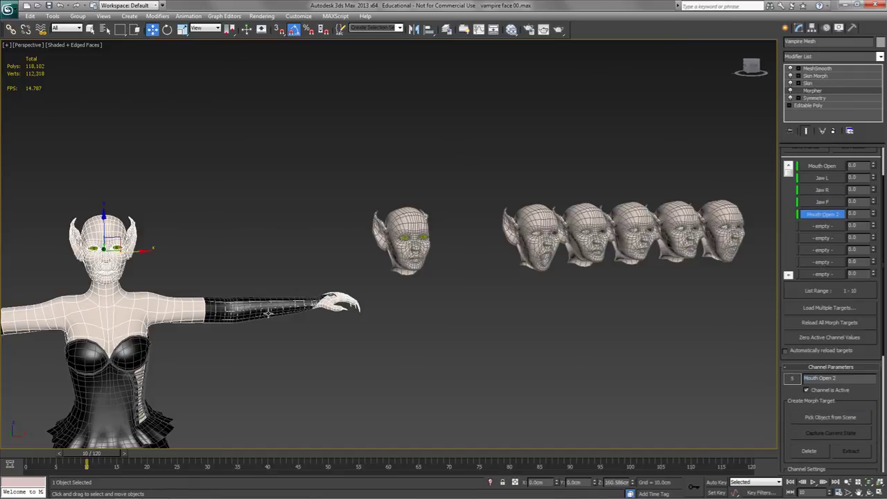
# Test the loaded mouth and jaw morph channels by varying their values while watching the Vampire Mesh's face
pyautogui.scroll(5, 312, 306)
pyautogui.moveTo(269, 315); pyautogui.dragTo(558, 244, button='middle')
pyautogui.scroll(5, 557, 241)
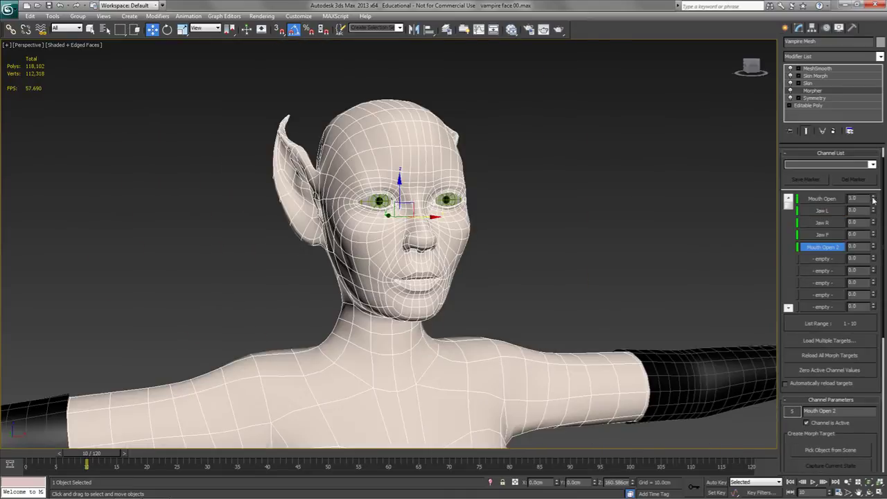
pyautogui.moveTo(872, 198); pyautogui.dragTo(876, 248)
pyautogui.scroll(-1, 874, 223)
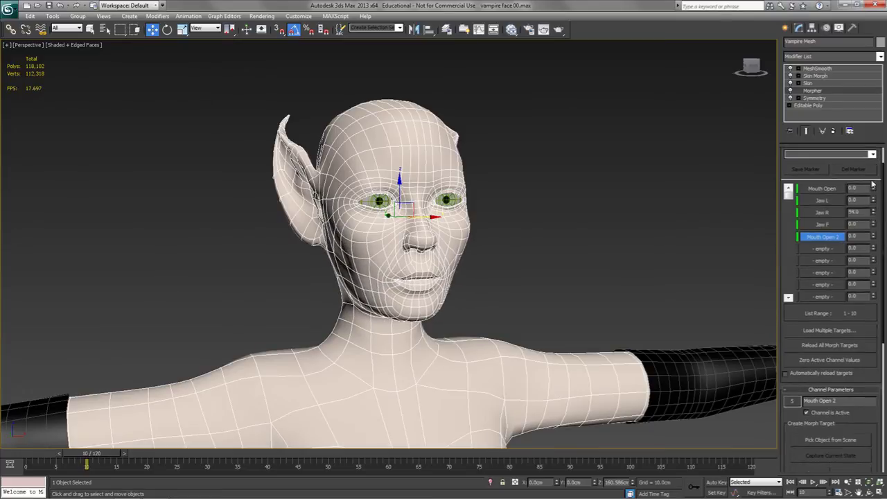
pyautogui.moveTo(873, 213); pyautogui.dragTo(871, 130)
pyautogui.moveTo(871, 162); pyautogui.dragTo(872, 263)
pyautogui.moveTo(873, 225); pyautogui.dragTo(876, 92)
pyautogui.moveTo(878, 223); pyautogui.dragTo(876, 243)
pyautogui.scroll(-6, 584, 287)
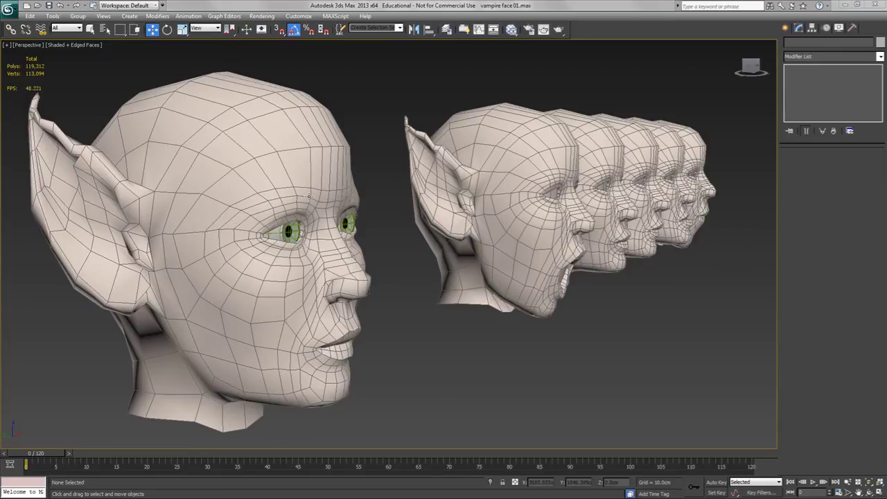
# Select vertical forehead and brow edges on the VFace Ref head and extend the selection to full edge rings
pyautogui.click(309, 174)
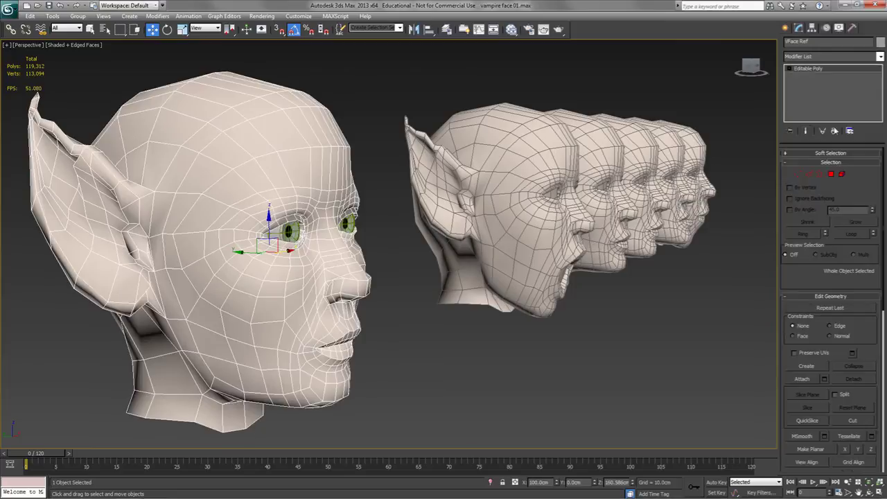
pyautogui.click(808, 174)
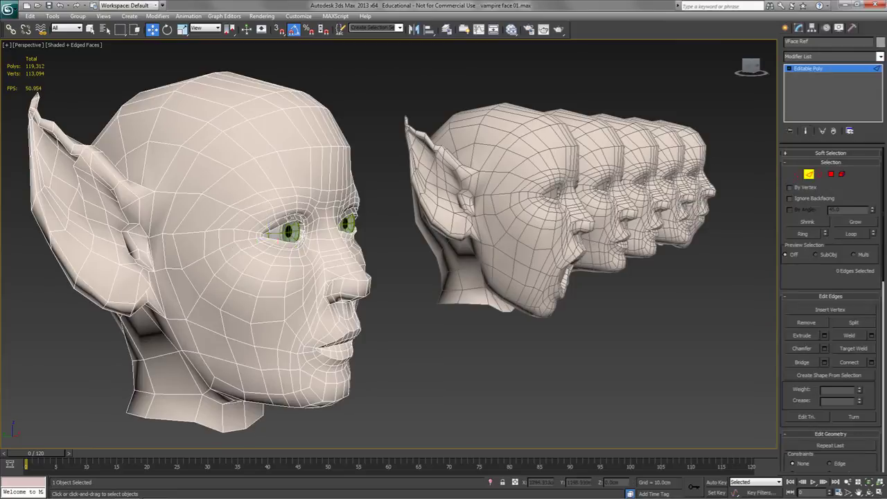
pyautogui.click(289, 152)
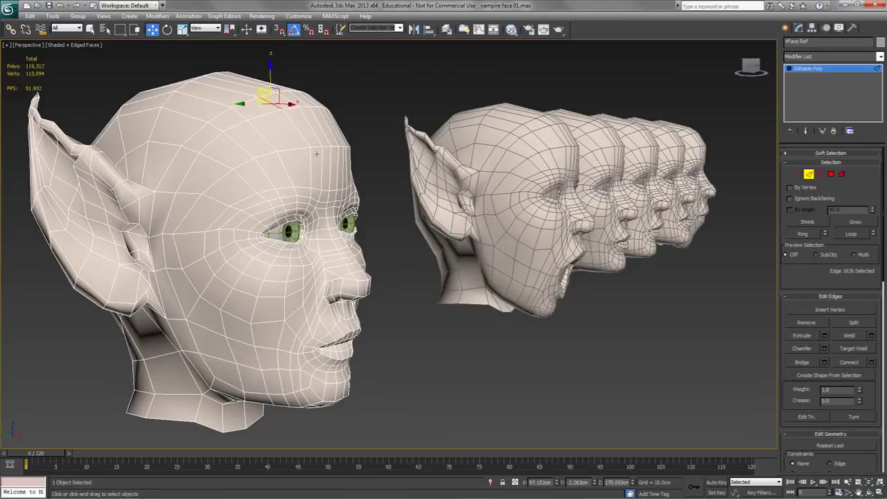
pyautogui.keyDown('ctrl'); pyautogui.click(310, 166); pyautogui.keyUp('ctrl')
pyautogui.keyDown('ctrl'); pyautogui.click(309, 193); pyautogui.keyUp('ctrl')
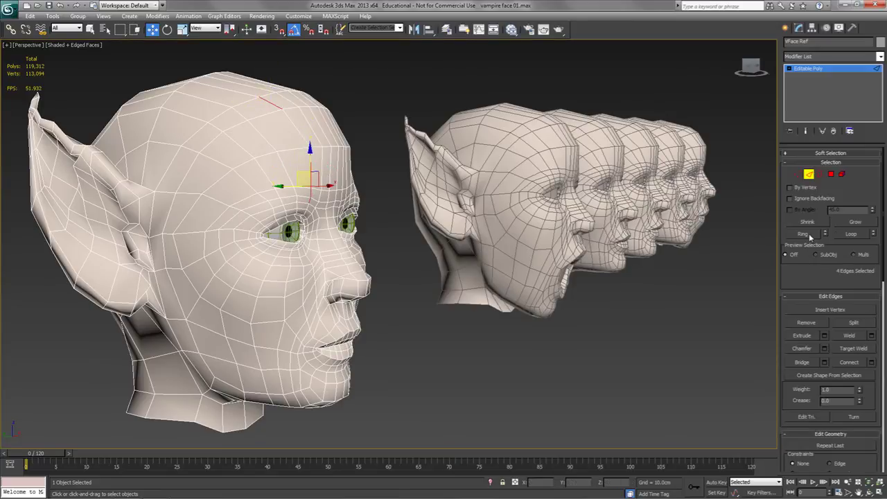
pyautogui.keyDown('alt'); pyautogui.moveTo(329, 270); pyautogui.dragTo(284, 259, button='middle'); pyautogui.keyUp('alt')
pyautogui.scroll(3, 340, 211)
pyautogui.moveTo(339, 210); pyautogui.dragTo(291, 215, button='middle')
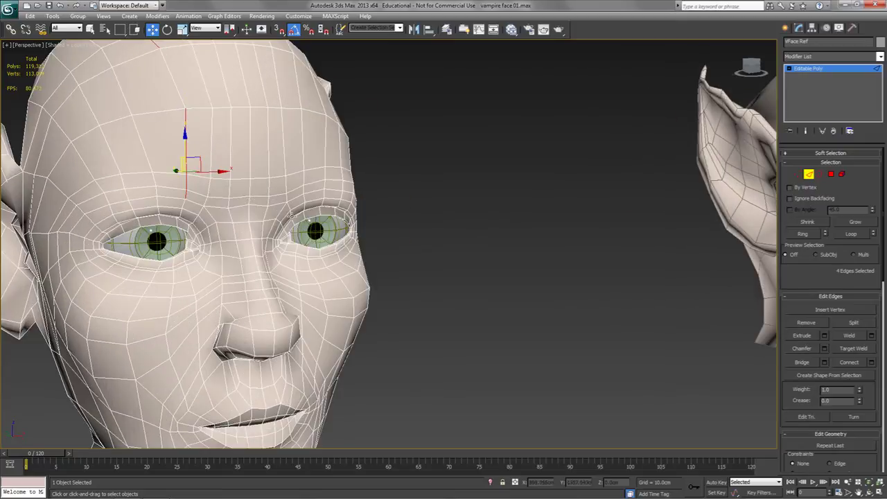
pyautogui.keyDown('ctrl'); pyautogui.click(286, 191); pyautogui.keyUp('ctrl')
pyautogui.keyDown('ctrl'); pyautogui.click(302, 188); pyautogui.keyUp('ctrl')
pyautogui.click(803, 234)
# Convert the edge rings to a polygon selection and add the missing polygons along the temple and side of the face
pyautogui.moveTo(478, 187)
pyautogui.keyDown('alt'); pyautogui.mouseDown(button='middle')
pyautogui.moveTo(471, 189)
pyautogui.moveTo(485, 184)
pyautogui.moveTo(473, 188)
pyautogui.mouseUp(button='middle'); pyautogui.keyUp('alt')
pyautogui.keyDown('alt'); pyautogui.moveTo(444, 233); pyautogui.dragTo(471, 291, button='middle'); pyautogui.keyUp('alt')
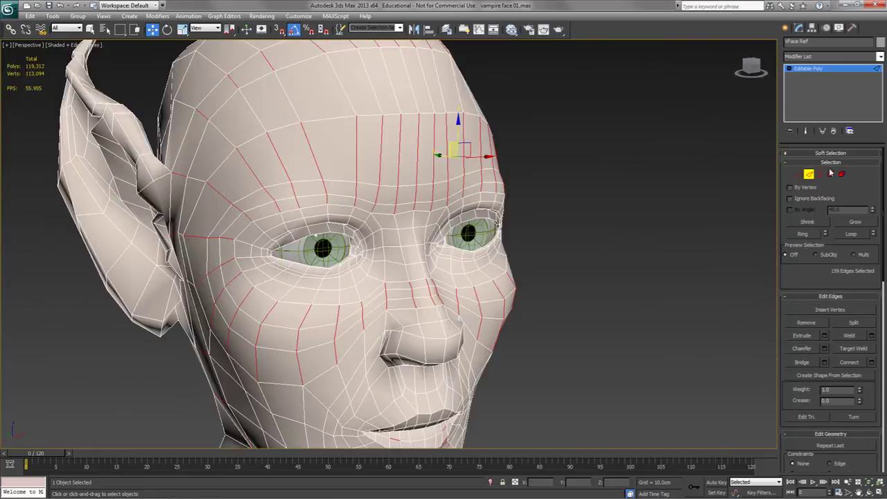
pyautogui.keyDown('ctrl'); pyautogui.click(831, 174); pyautogui.keyUp('ctrl')
pyautogui.keyDown('alt'); pyautogui.moveTo(299, 147); pyautogui.dragTo(329, 146, button='middle'); pyautogui.keyUp('alt')
pyautogui.keyDown('alt'); pyautogui.moveTo(237, 196); pyautogui.dragTo(260, 197, button='middle'); pyautogui.keyUp('alt')
pyautogui.keyDown('ctrl'); pyautogui.click(183, 276); pyautogui.keyUp('ctrl')
pyautogui.keyDown('ctrl'); pyautogui.click(197, 216); pyautogui.keyUp('ctrl')
pyautogui.keyDown('ctrl'); pyautogui.click(232, 155); pyautogui.keyUp('ctrl')
pyautogui.keyDown('ctrl'); pyautogui.click(278, 124); pyautogui.keyUp('ctrl')
pyautogui.press('q')
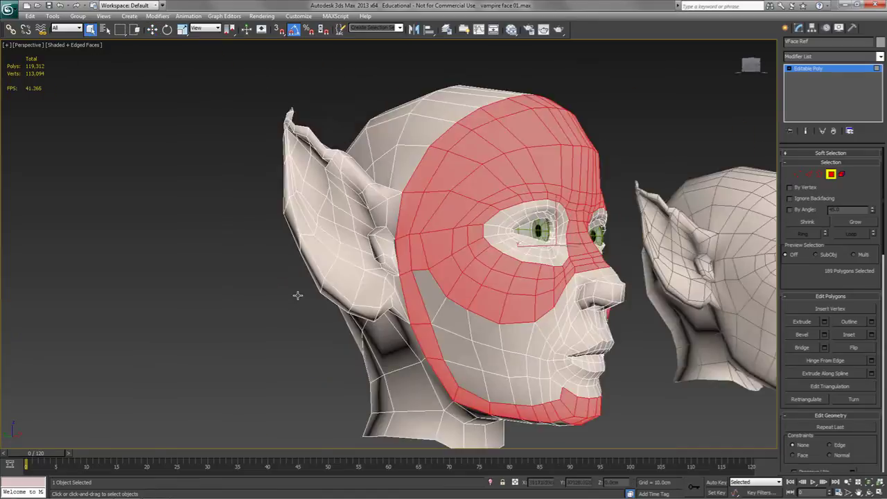
# Detach the selected face polygons as a clone named VFace Ref Skull
pyautogui.keyDown('alt'); pyautogui.moveTo(297, 296); pyautogui.dragTo(275, 311, button='middle'); pyautogui.keyUp('alt')
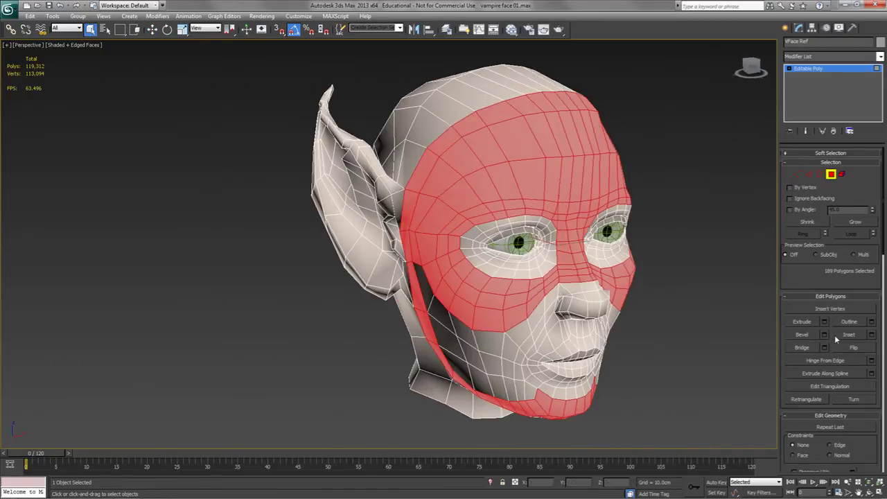
pyautogui.moveTo(877, 450); pyautogui.dragTo(879, 342)
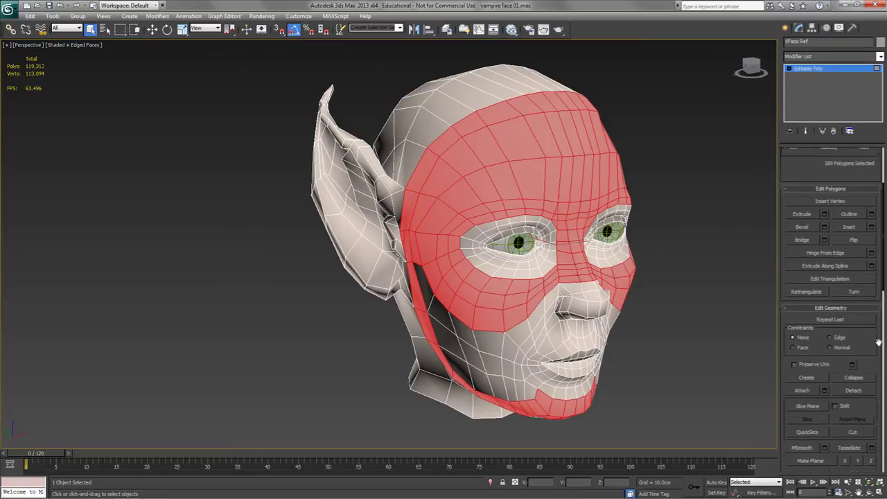
pyautogui.click(856, 390)
pyautogui.click(400, 269)
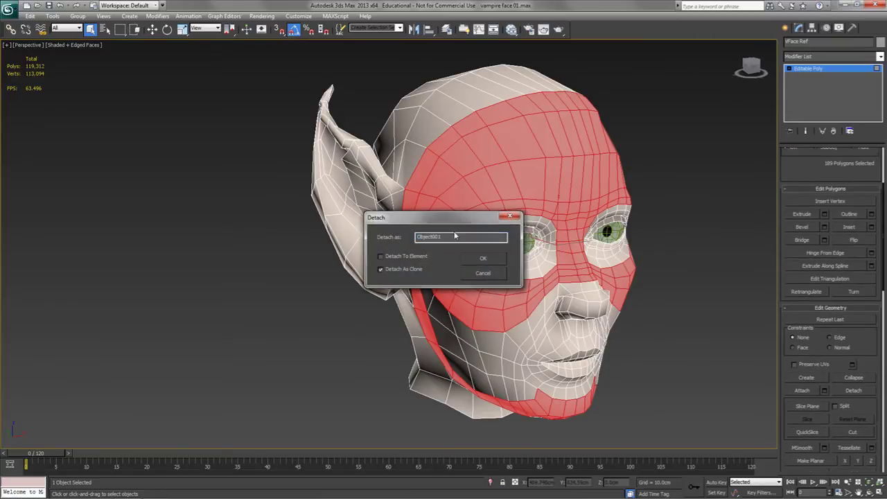
pyautogui.write('s')
pyautogui.write('Face Ref Skull')
pyautogui.press('Return')
# Select the detached skull piece, give it a dark blue object color and shade the objects by object color
pyautogui.press('4')
pyautogui.click(582, 194)
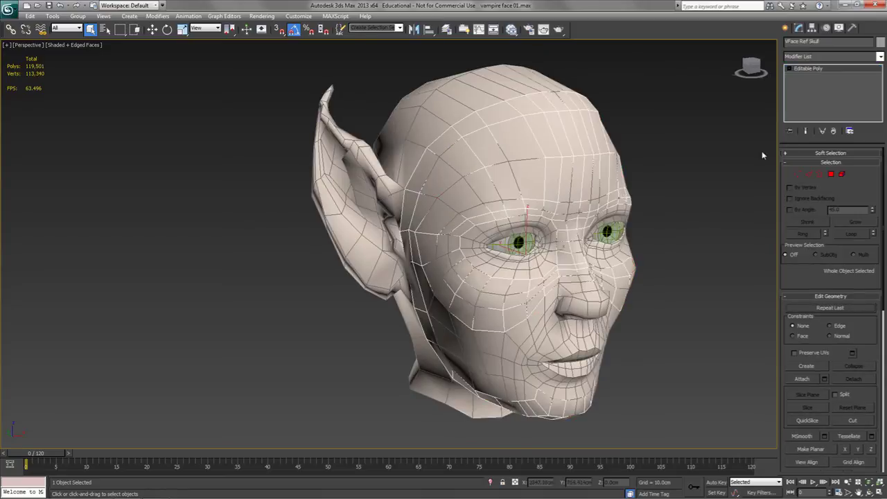
pyautogui.click(878, 41)
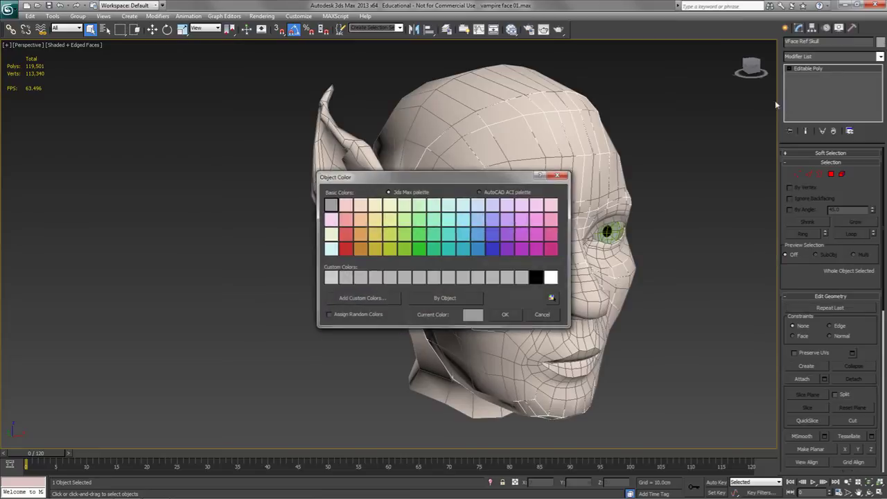
pyautogui.click(492, 249)
pyautogui.click(507, 316)
pyautogui.click(799, 29)
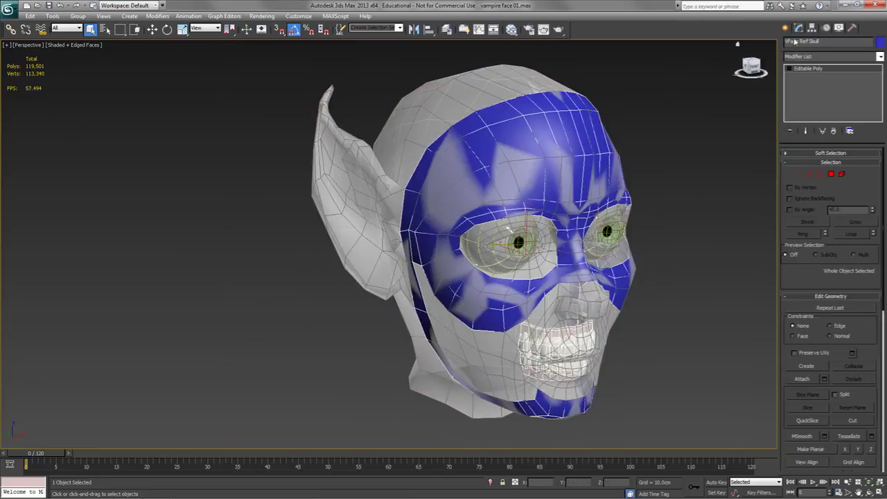
# Add a Push modifier to the skull piece with a push value of -0.3 cm
pyautogui.click(880, 56)
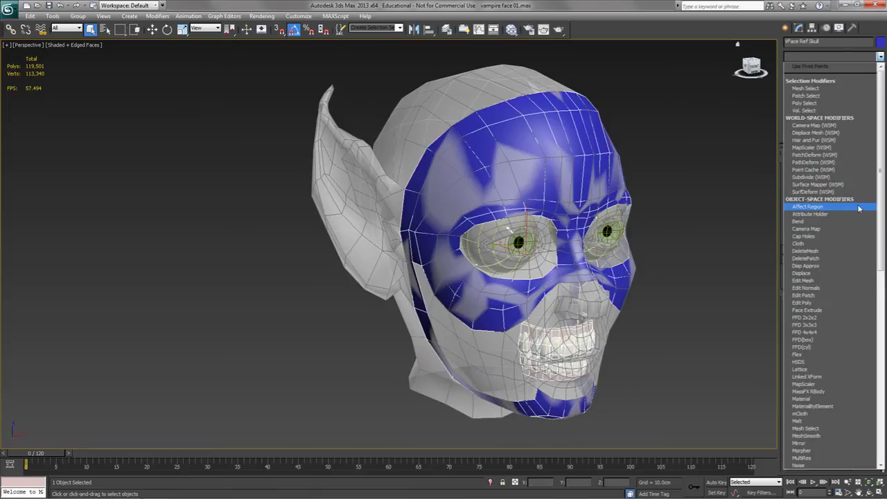
pyautogui.moveTo(881, 264); pyautogui.dragTo(879, 321)
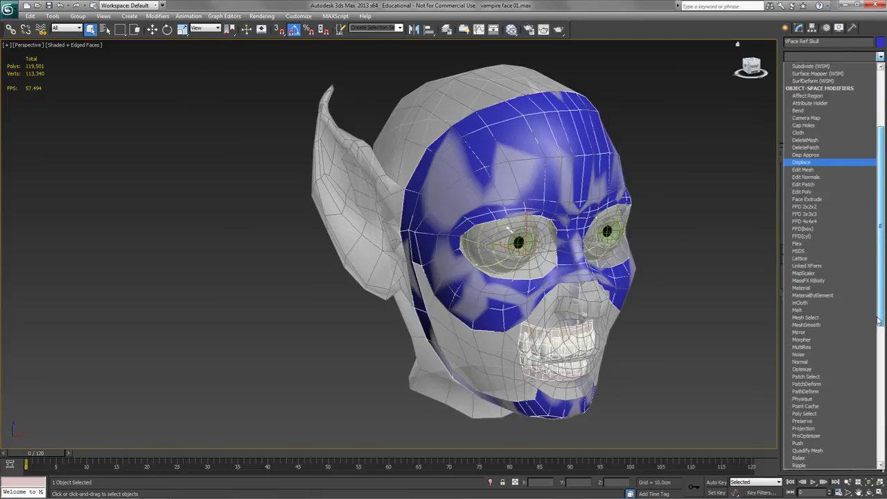
pyautogui.click(798, 443)
pyautogui.write('-.3')
pyautogui.press('Return')
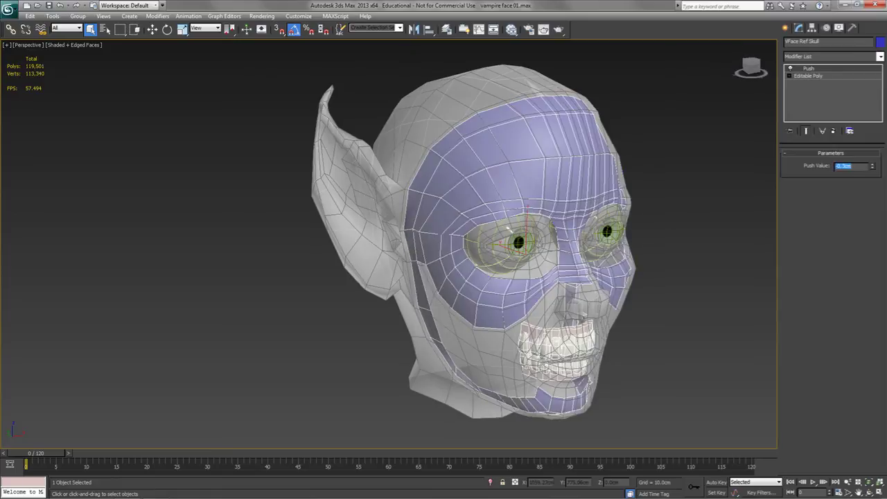
pyautogui.keyDown('alt'); pyautogui.moveTo(496, 240); pyautogui.dragTo(590, 165, button='middle'); pyautogui.keyUp('alt')
pyautogui.keyDown('alt'); pyautogui.moveTo(549, 144); pyautogui.dragTo(579, 131, button='middle'); pyautogui.keyUp('alt')
pyautogui.keyDown('alt'); pyautogui.moveTo(585, 140); pyautogui.dragTo(551, 142, button='middle'); pyautogui.keyUp('alt')
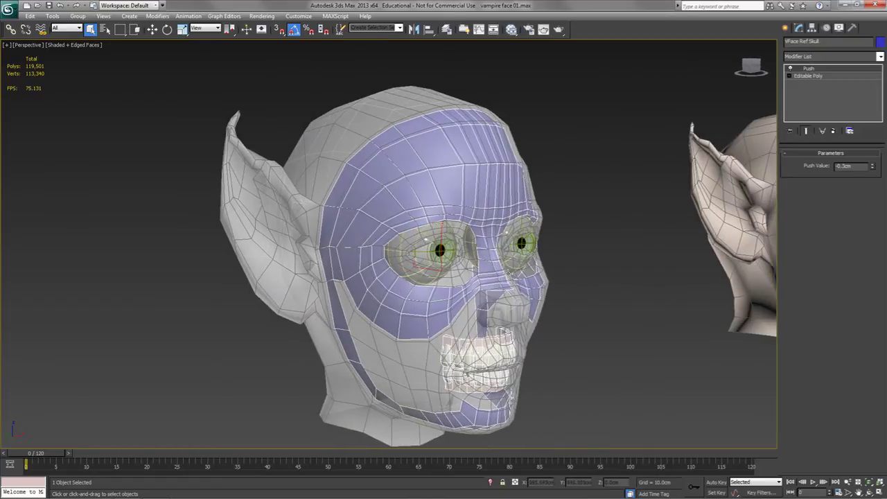
# Select the VFace Ref head and turn off its see-through display
pyautogui.click(499, 318)
pyautogui.hotkey('alt', 'x')
pyautogui.keyDown('alt'); pyautogui.moveTo(587, 323); pyautogui.dragTo(392, 337, button='middle'); pyautogui.keyUp('alt')
# Copy all parts of the reference head once, placing the copy above the Mouth Open head in the front view
pyautogui.scroll(-5, 554, 326)
pyautogui.scroll(-2, 428, 284)
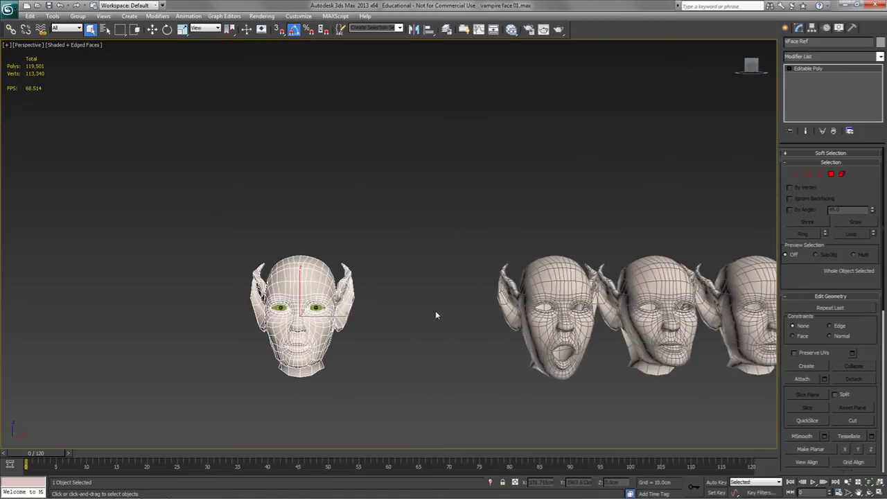
pyautogui.press('f')
pyautogui.moveTo(515, 294); pyautogui.dragTo(374, 305, button='middle')
pyautogui.scroll(-9, 374, 305)
pyautogui.moveTo(429, 298); pyautogui.dragTo(353, 327, button='middle')
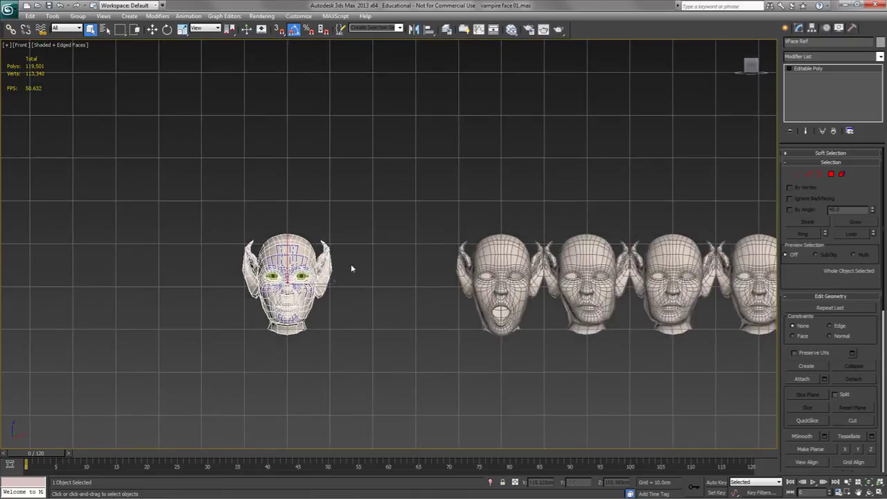
pyautogui.moveTo(207, 310); pyautogui.dragTo(233, 354)
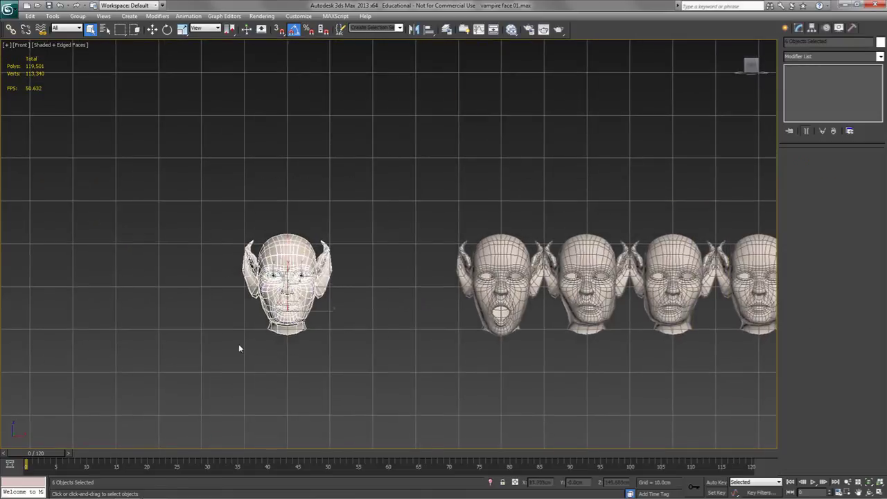
pyautogui.press('w')
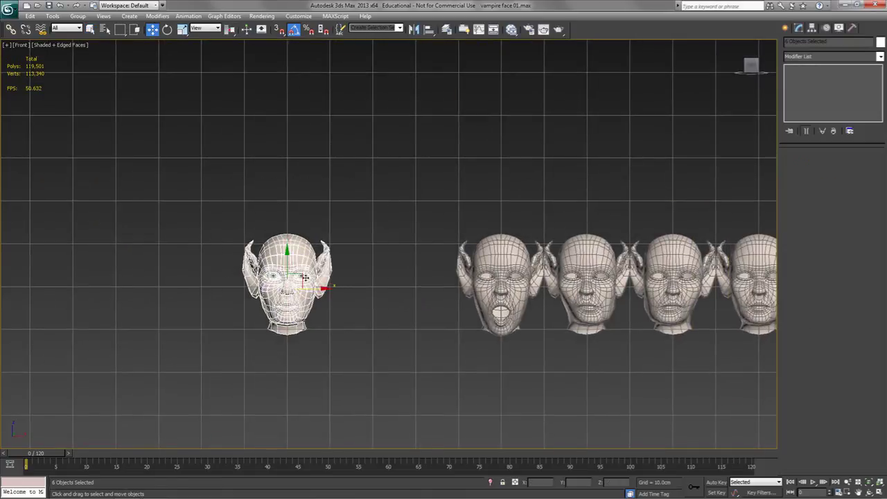
pyautogui.moveTo(304, 277)
pyautogui.keyDown('shift'); pyautogui.mouseDown()
pyautogui.moveTo(475, 149)
pyautogui.moveTo(507, 154)
pyautogui.moveTo(517, 144)
pyautogui.mouseUp(); pyautogui.keyUp('shift')
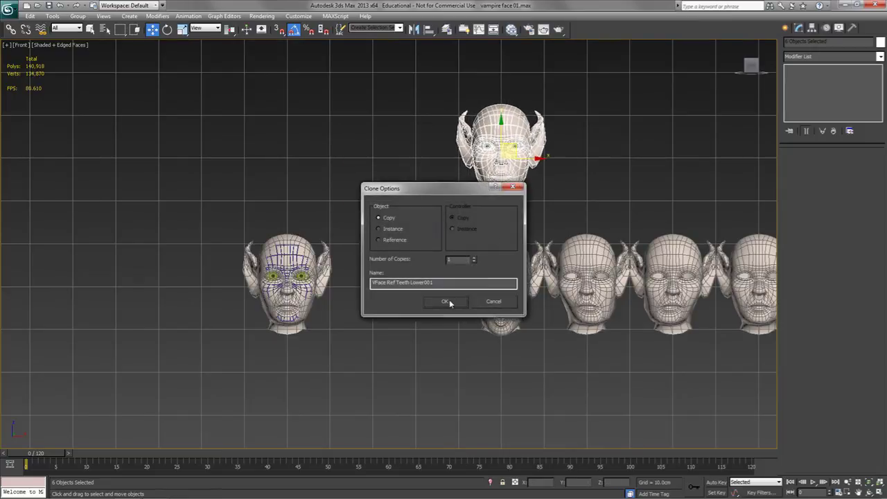
pyautogui.click(446, 301)
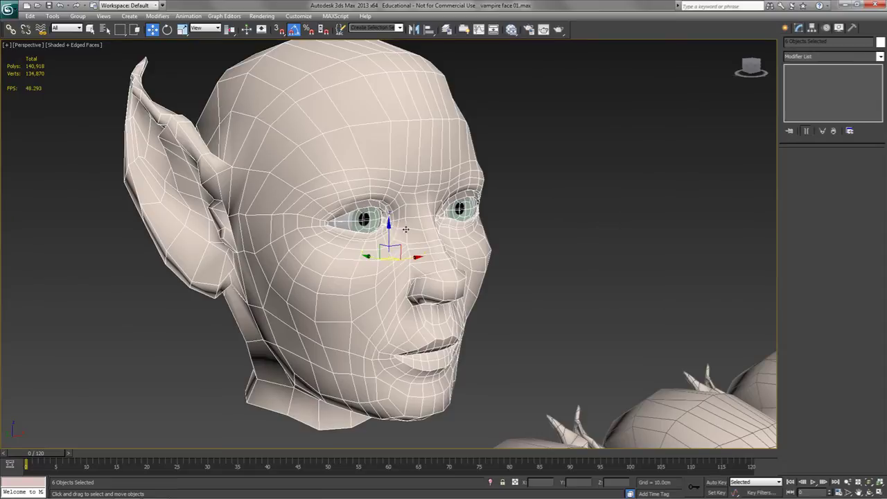
# Select the open border around the copied head's right eye
pyautogui.keyDown('alt'); pyautogui.moveTo(409, 231); pyautogui.dragTo(386, 231, button='middle'); pyautogui.keyUp('alt')
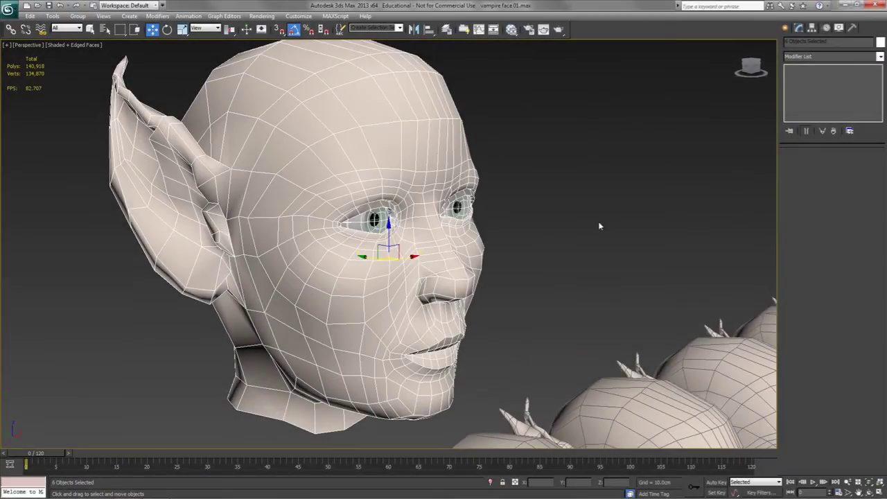
pyautogui.click(416, 193)
pyautogui.keyDown('alt'); pyautogui.moveTo(652, 182); pyautogui.dragTo(547, 209, button='middle'); pyautogui.keyUp('alt')
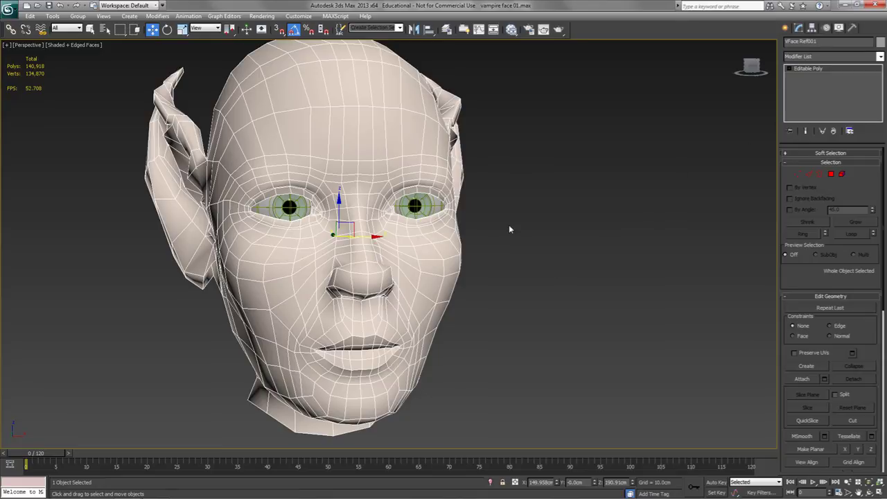
pyautogui.click(819, 175)
pyautogui.click(305, 200)
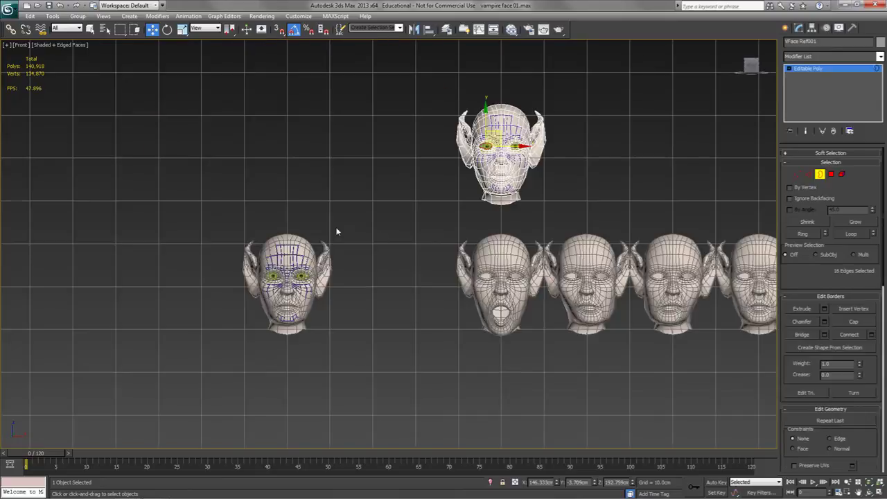
# Convert the eye border to a polygon selection and deselect the lower eyelid polygons, leaving only the upper lid selected
pyautogui.press('z')
pyautogui.moveTo(476, 227); pyautogui.dragTo(481, 250, button='middle')
pyautogui.scroll(-2, 478, 247)
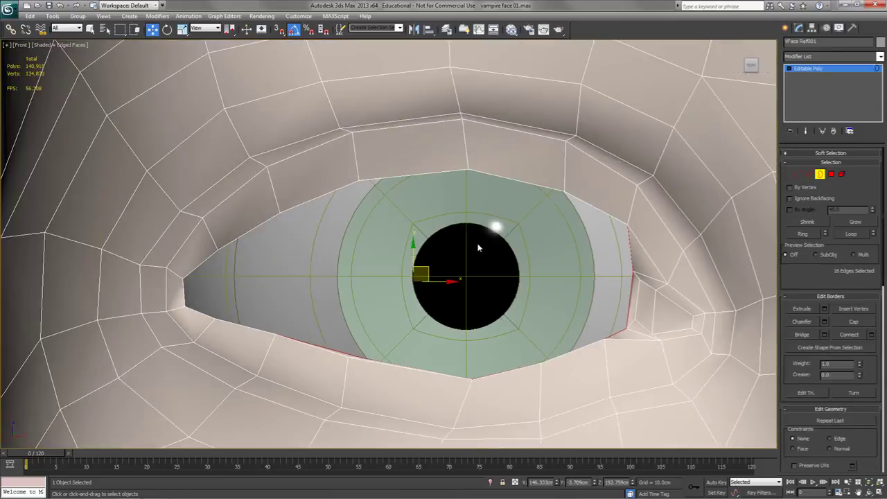
pyautogui.scroll(-2, 478, 247)
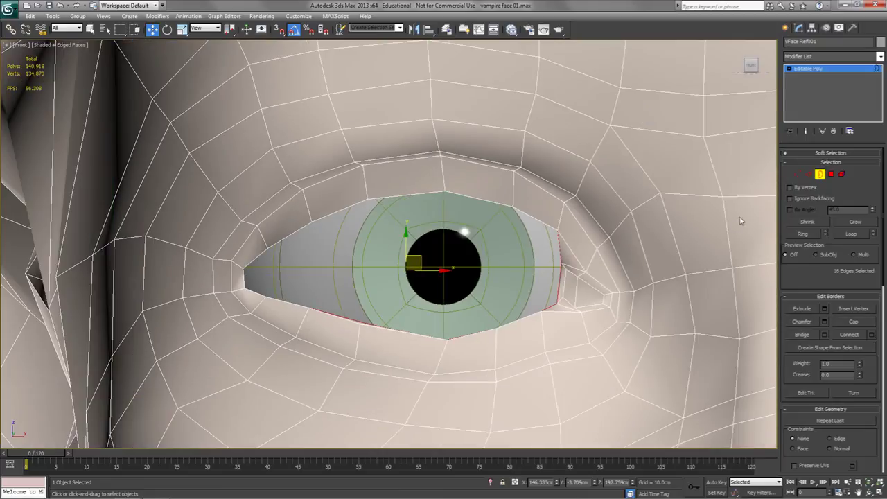
pyautogui.keyDown('ctrl'); pyautogui.click(831, 174); pyautogui.keyUp('ctrl')
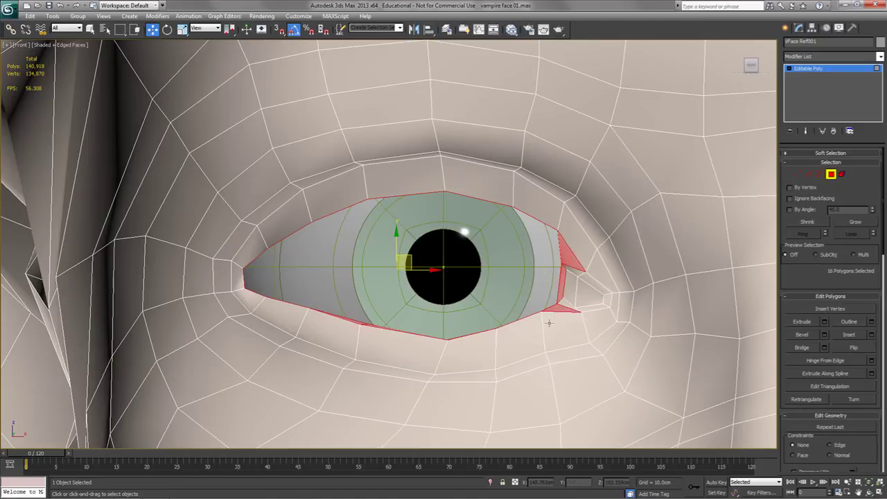
pyautogui.hotkey('alt', 'x')
pyautogui.keyDown('alt'); pyautogui.moveTo(623, 373); pyautogui.dragTo(221, 289); pyautogui.keyUp('alt')
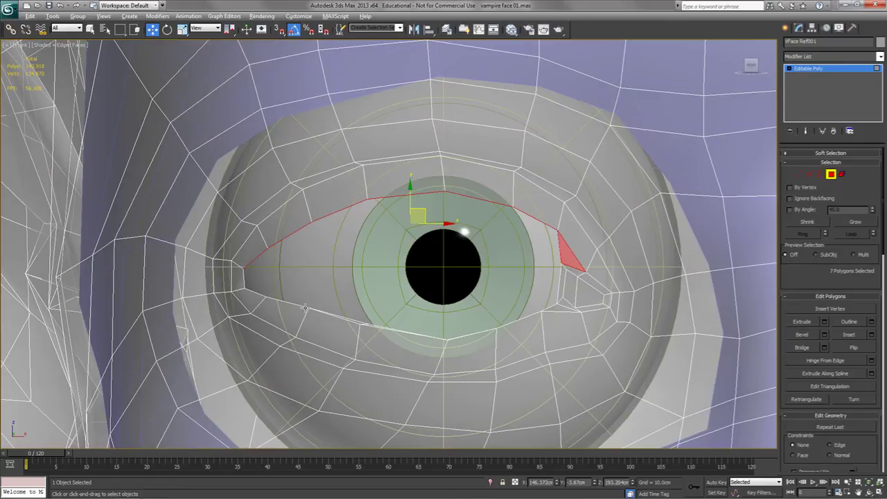
pyautogui.hotkey('alt', 'x')
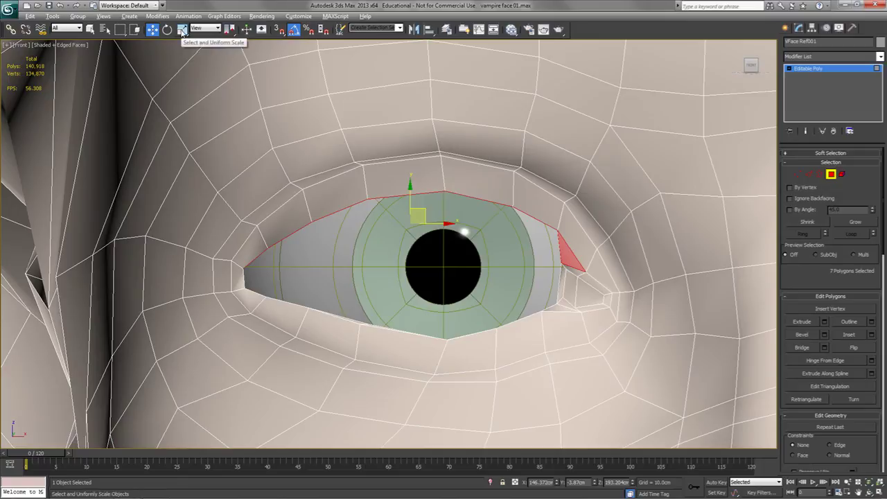
# Flip the selected upper eyelid polygons vertically with a Y-axis scale so their edge curves downward
pyautogui.moveTo(182, 32); pyautogui.dragTo(183, 61)
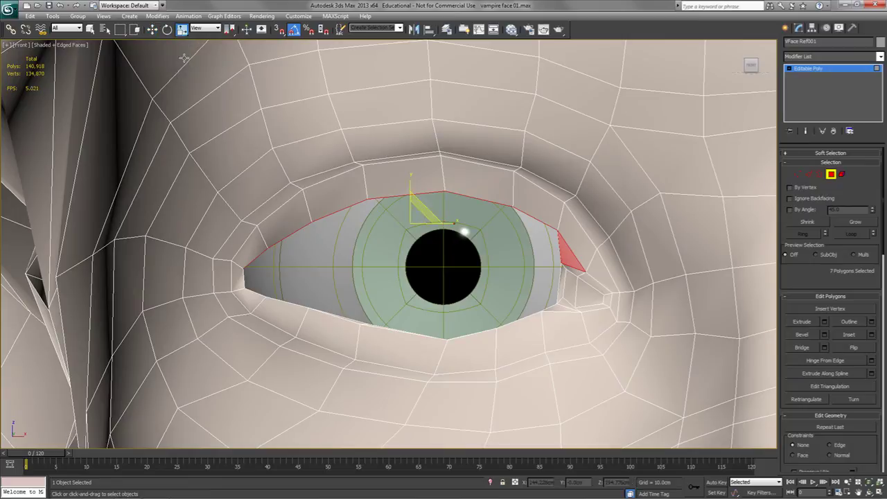
pyautogui.rightClick(183, 31)
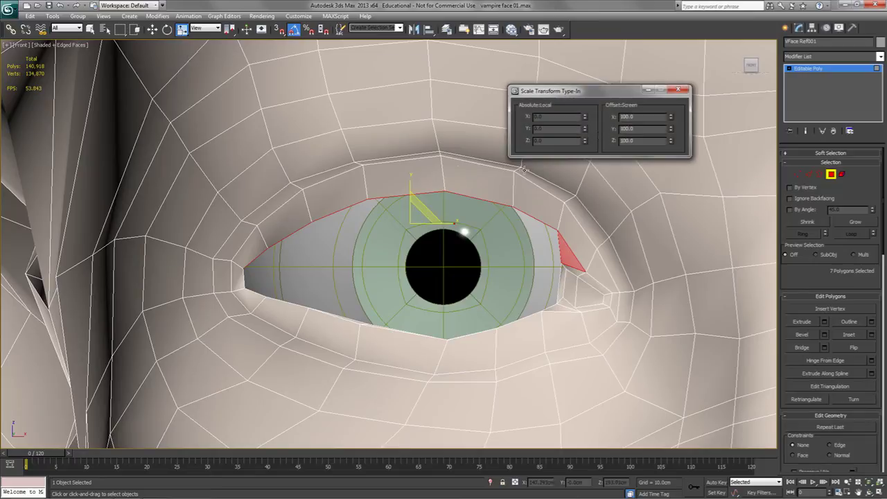
pyautogui.doubleClick(642, 128)
pyautogui.write('100')
pyautogui.press('Return')
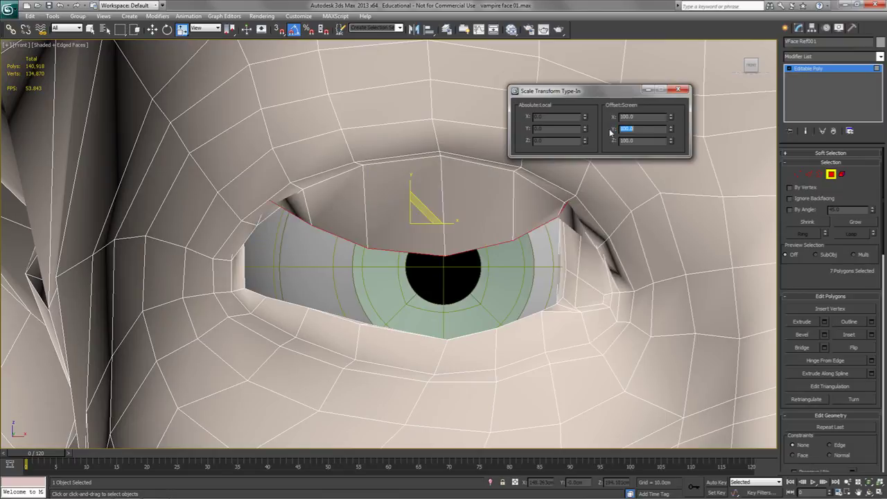
pyautogui.click(683, 90)
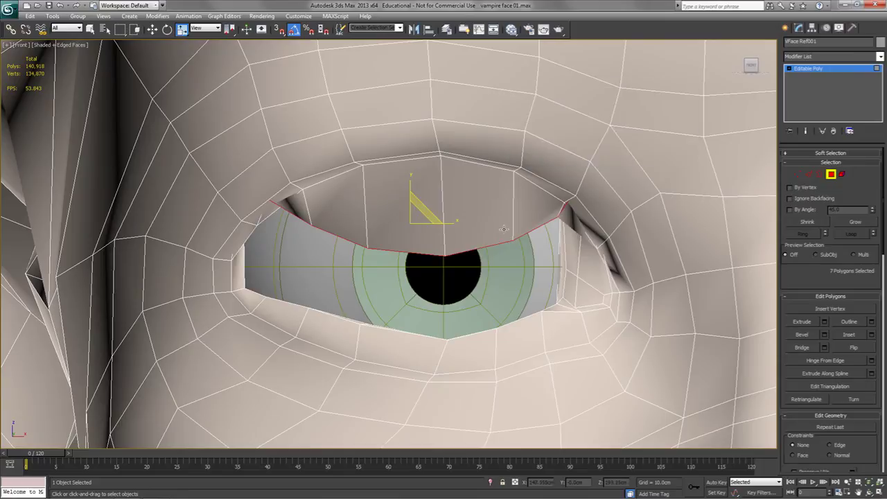
# Move the flipped upper eyelid polygons down over the eyeball to the lower eyelid
pyautogui.keyDown('alt'); pyautogui.moveTo(441, 227); pyautogui.dragTo(415, 215, button='middle'); pyautogui.keyUp('alt')
pyautogui.press('w')
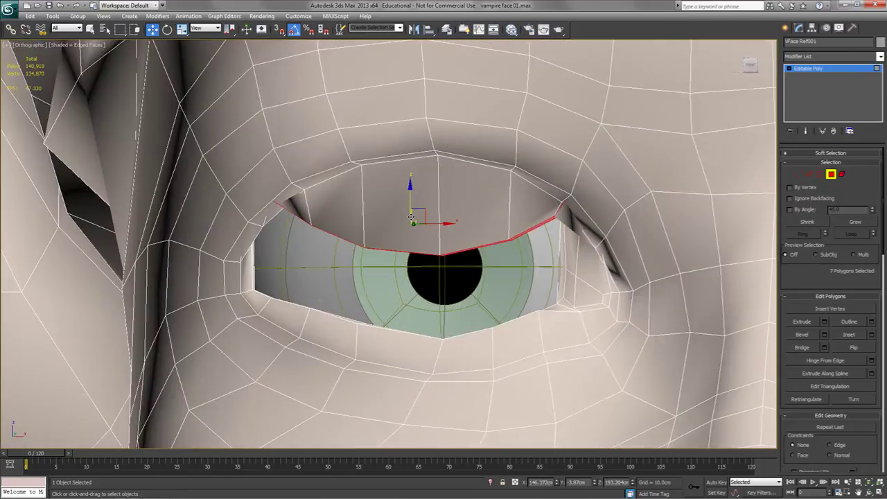
pyautogui.moveTo(412, 210); pyautogui.dragTo(427, 294)
pyautogui.keyDown('alt'); pyautogui.moveTo(426, 293); pyautogui.dragTo(458, 326, button='middle'); pyautogui.keyUp('alt')
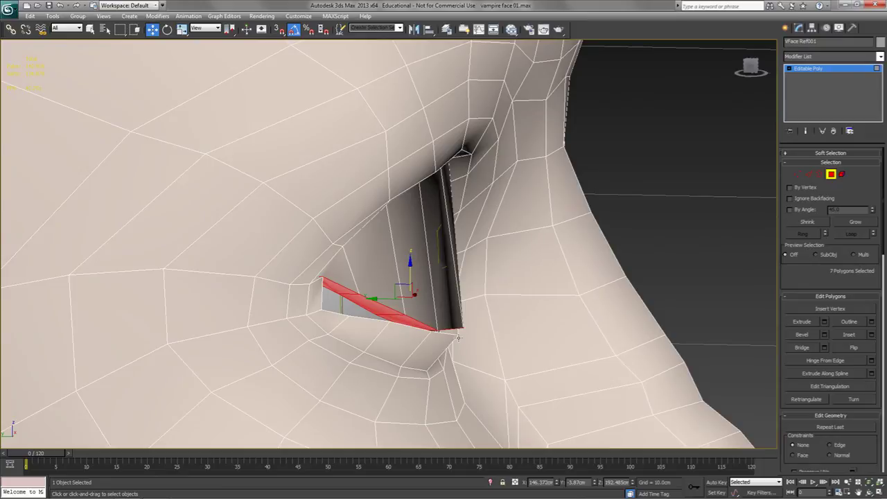
# Scale the upper eyelid polygons in height and depth until their edge follows the curve of the lower eyelid
pyautogui.press('r')
pyautogui.moveTo(411, 257); pyautogui.dragTo(410, 268)
pyautogui.keyDown('alt'); pyautogui.moveTo(411, 273); pyautogui.dragTo(419, 322, button='middle'); pyautogui.keyUp('alt')
pyautogui.press('w')
pyautogui.press('r')
pyautogui.moveTo(444, 309)
pyautogui.mouseDown()
pyautogui.moveTo(431, 311)
pyautogui.moveTo(454, 307)
pyautogui.mouseUp()
pyautogui.keyDown('alt'); pyautogui.moveTo(454, 307); pyautogui.dragTo(390, 309, button='middle'); pyautogui.keyUp('alt')
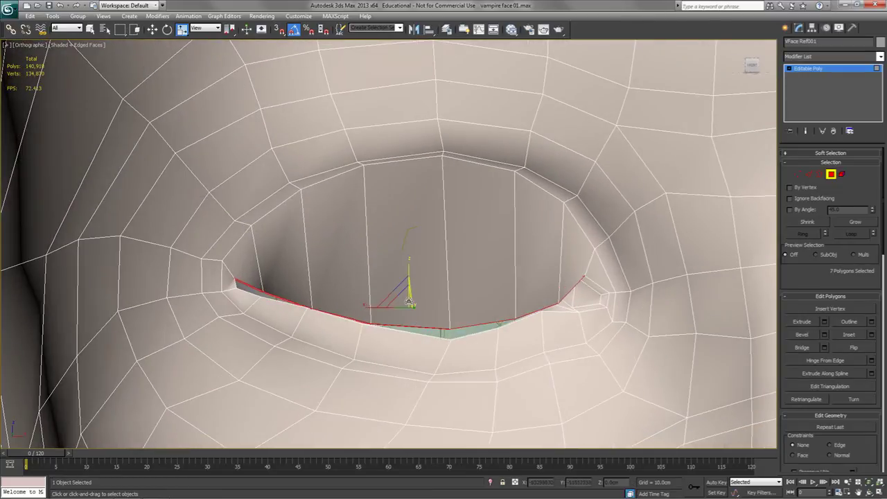
pyautogui.press('w')
pyautogui.press('r')
pyautogui.moveTo(407, 271); pyautogui.dragTo(408, 282)
pyautogui.press('w')
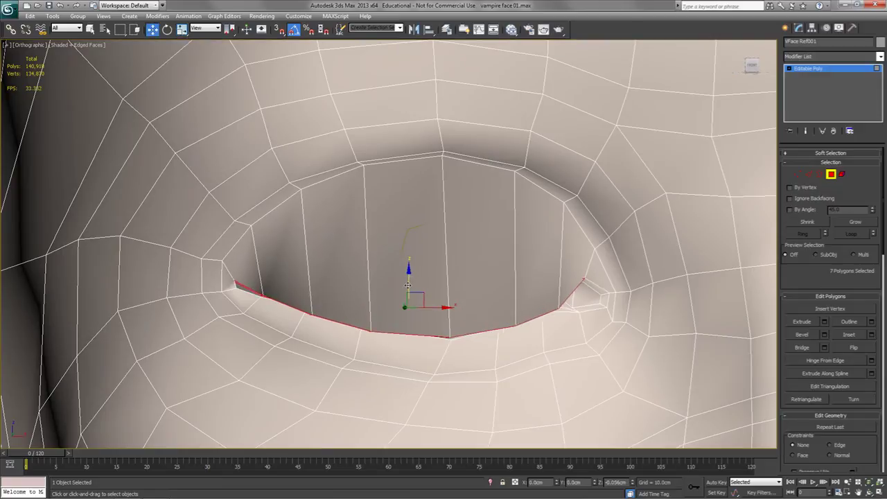
# Nudge the upper eyelid polygons in depth and height so they rest against the lower eyelid
pyautogui.keyDown('alt'); pyautogui.moveTo(407, 283); pyautogui.dragTo(480, 291, button='middle'); pyautogui.keyUp('alt')
pyautogui.moveTo(379, 320); pyautogui.dragTo(376, 318)
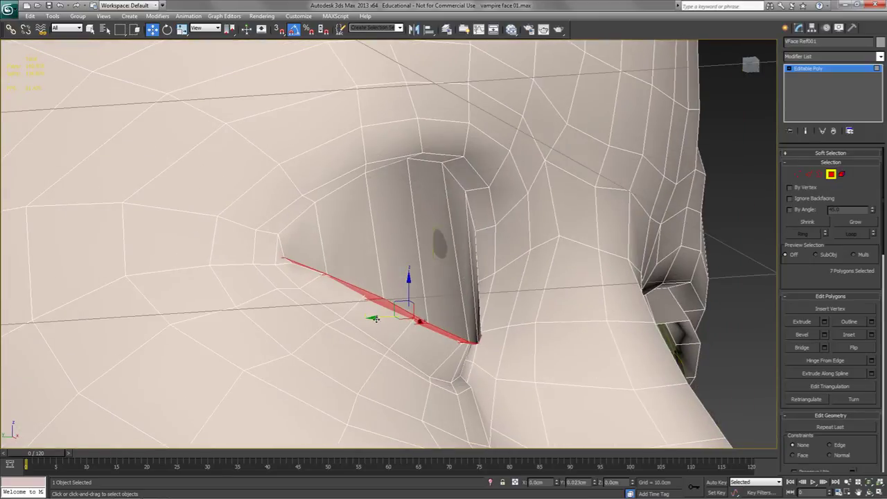
pyautogui.keyDown('alt'); pyautogui.moveTo(374, 319); pyautogui.dragTo(372, 275, button='middle'); pyautogui.keyUp('alt')
pyautogui.moveTo(366, 270); pyautogui.dragTo(383, 248)
# Select the upper lid edge at the eye's inner corner and lower it to close the gap there
pyautogui.keyDown('alt'); pyautogui.moveTo(384, 248); pyautogui.dragTo(318, 239, button='middle'); pyautogui.keyUp('alt')
pyautogui.scroll(10, 491, 252)
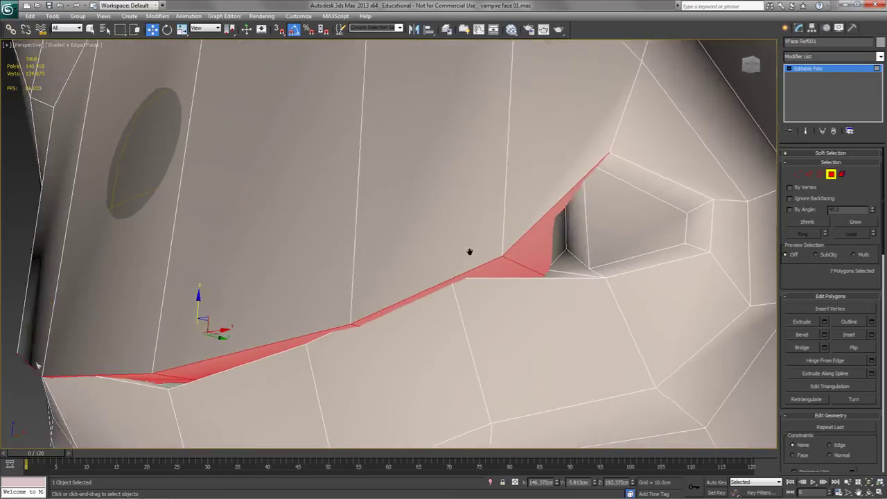
pyautogui.click(809, 174)
pyautogui.press('F3')
pyautogui.press('F3')
pyautogui.press('F3')
pyautogui.click(496, 222)
pyautogui.press('F3')
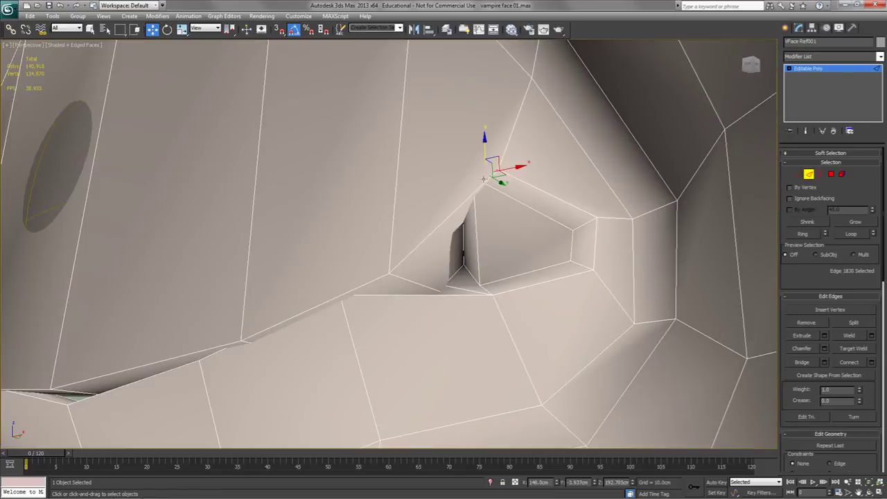
pyautogui.moveTo(486, 149); pyautogui.dragTo(476, 242)
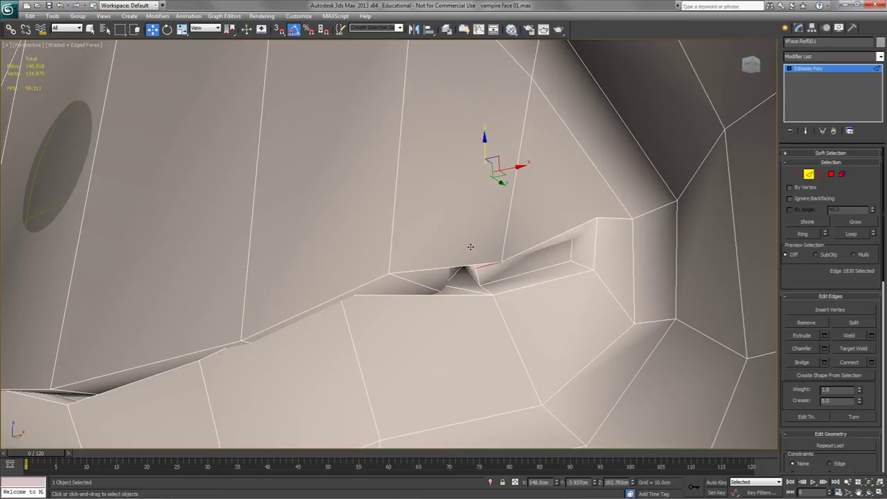
# Select the seven edges along the upper eyelid's crease from the outer to the inner corner of the eye
pyautogui.scroll(-10, 470, 246)
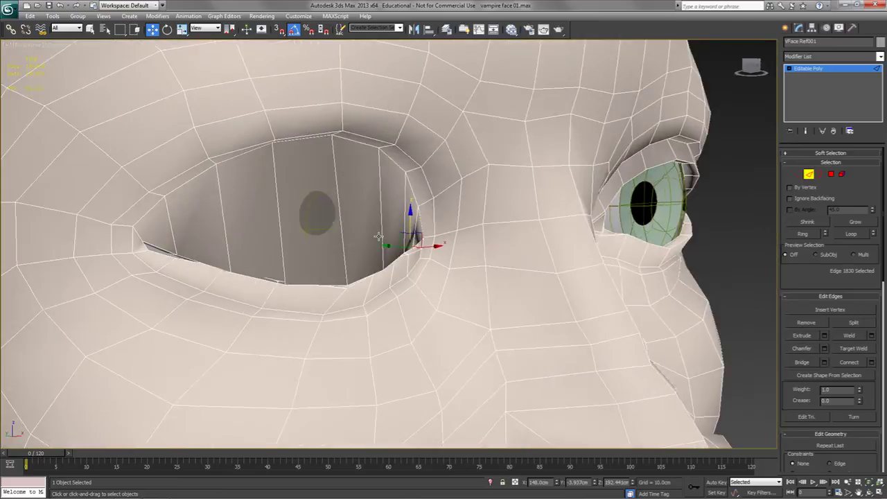
pyautogui.keyDown('alt'); pyautogui.moveTo(378, 236); pyautogui.dragTo(427, 240, button='middle'); pyautogui.keyUp('alt')
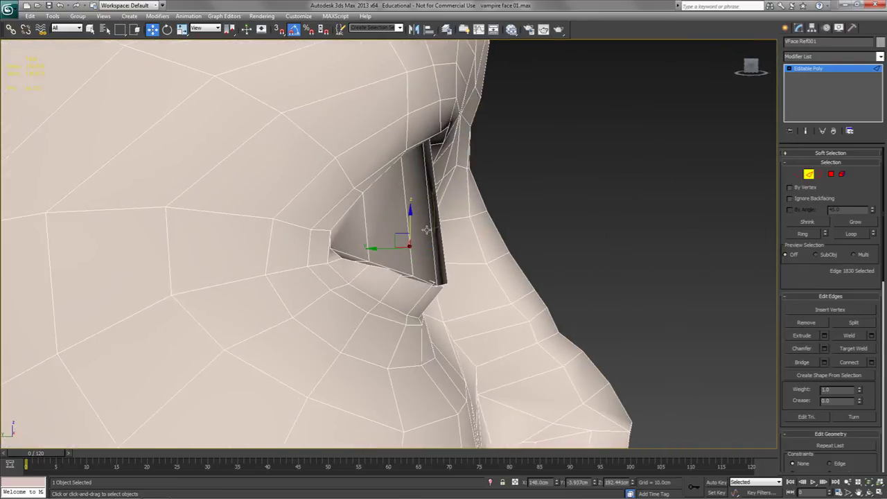
pyautogui.keyDown('alt'); pyautogui.moveTo(434, 271); pyautogui.dragTo(190, 223, button='middle'); pyautogui.keyUp('alt')
pyautogui.keyDown('alt'); pyautogui.moveTo(408, 226); pyautogui.dragTo(392, 243, button='middle'); pyautogui.keyUp('alt')
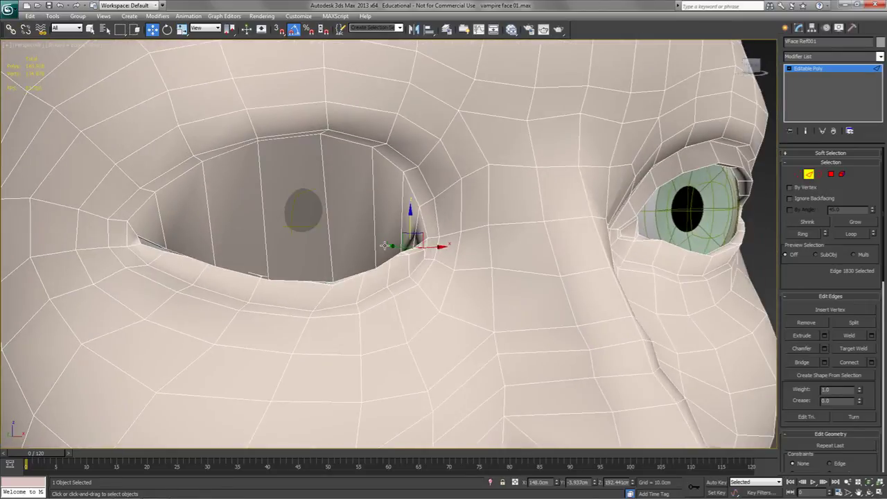
pyautogui.click(136, 213)
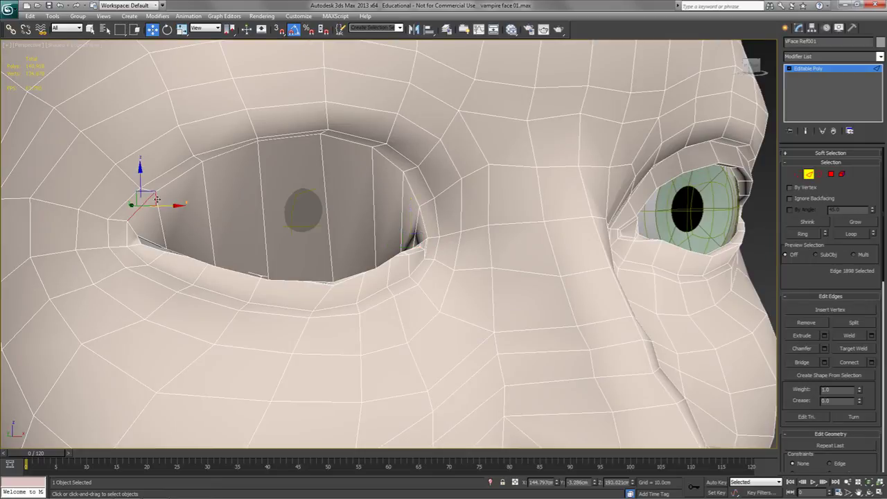
pyautogui.keyDown('ctrl'); pyautogui.click(181, 174); pyautogui.keyUp('ctrl')
pyautogui.keyDown('ctrl'); pyautogui.click(217, 154); pyautogui.keyUp('ctrl')
pyautogui.keyDown('ctrl'); pyautogui.click(274, 140); pyautogui.keyUp('ctrl')
pyautogui.keyDown('ctrl'); pyautogui.click(331, 141); pyautogui.keyUp('ctrl')
pyautogui.keyDown('ctrl'); pyautogui.click(390, 162); pyautogui.keyUp('ctrl')
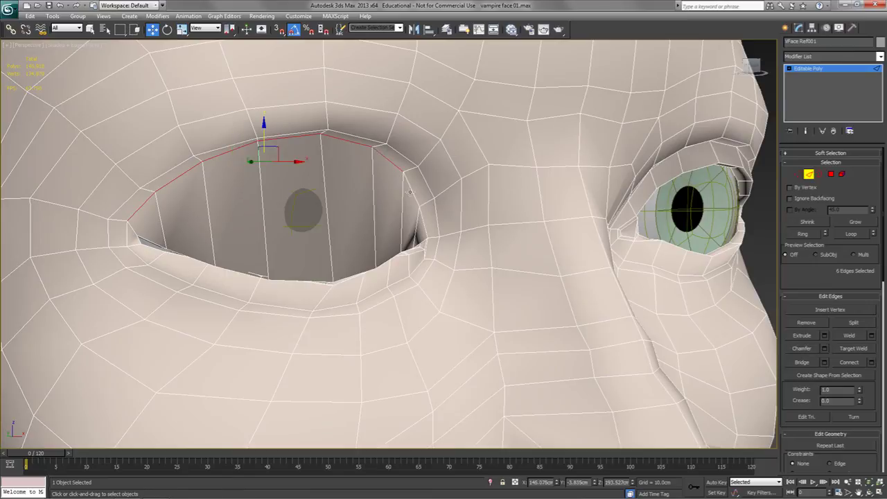
pyautogui.keyDown('ctrl'); pyautogui.click(413, 197); pyautogui.keyUp('ctrl')
# Relax the selected eyelid crease edges with an amount of 0.5 and 7 iterations
pyautogui.keyDown('alt'); pyautogui.moveTo(413, 197); pyautogui.dragTo(406, 239, button='middle'); pyautogui.keyUp('alt')
pyautogui.scroll(-5, 847, 436)
pyautogui.click(847, 434)
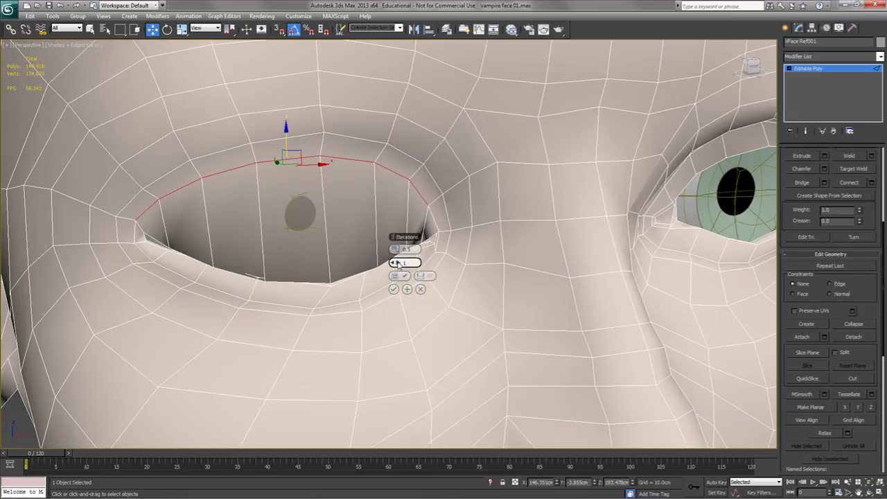
pyautogui.click(398, 262)
pyautogui.click(398, 263)
pyautogui.click(398, 263)
pyautogui.click(399, 262)
pyautogui.keyDown('alt'); pyautogui.moveTo(327, 264); pyautogui.dragTo(266, 283, button='middle'); pyautogui.keyUp('alt')
pyautogui.scroll(-3, 245, 263)
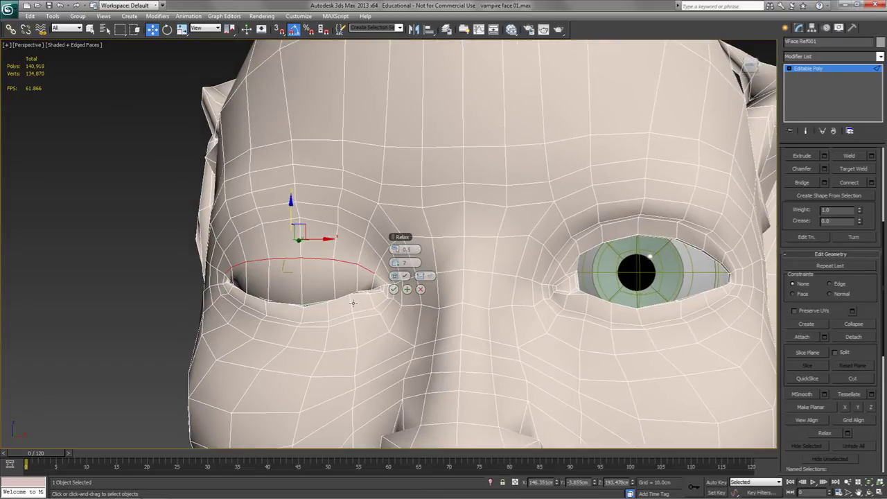
pyautogui.keyDown('alt'); pyautogui.moveTo(327, 292); pyautogui.dragTo(305, 282, button='middle'); pyautogui.keyUp('alt')
pyautogui.click(393, 290)
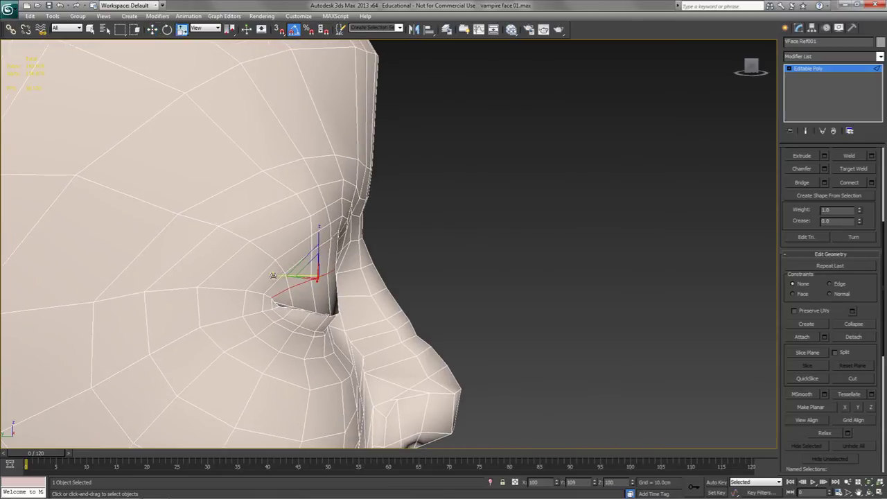
# Nudge the relaxed eyelid crease edges slightly forward and down over the eyeball
pyautogui.press('w')
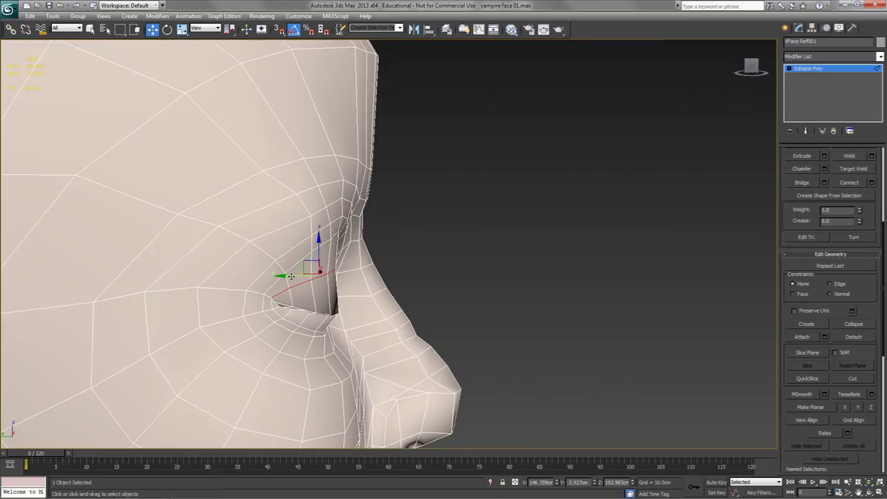
pyautogui.moveTo(291, 276); pyautogui.dragTo(293, 276)
pyautogui.keyDown('alt'); pyautogui.moveTo(294, 275); pyautogui.dragTo(274, 298, button='middle'); pyautogui.keyUp('alt')
pyautogui.press('r')
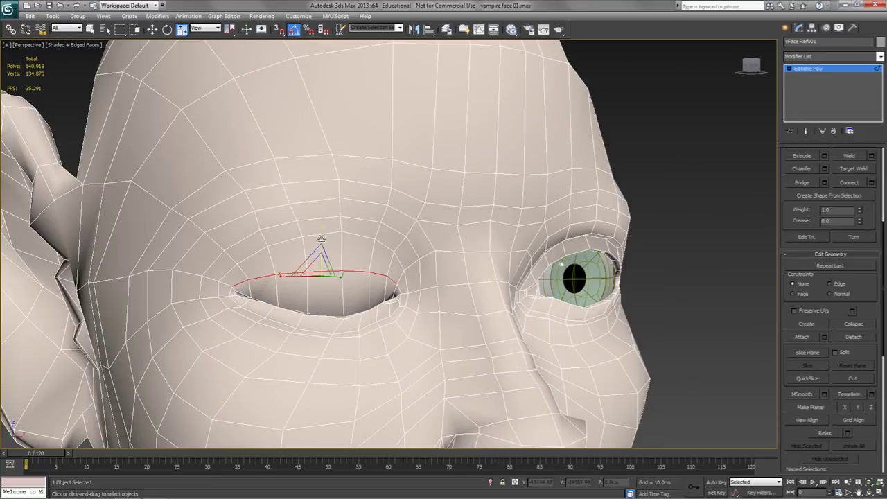
pyautogui.press('w')
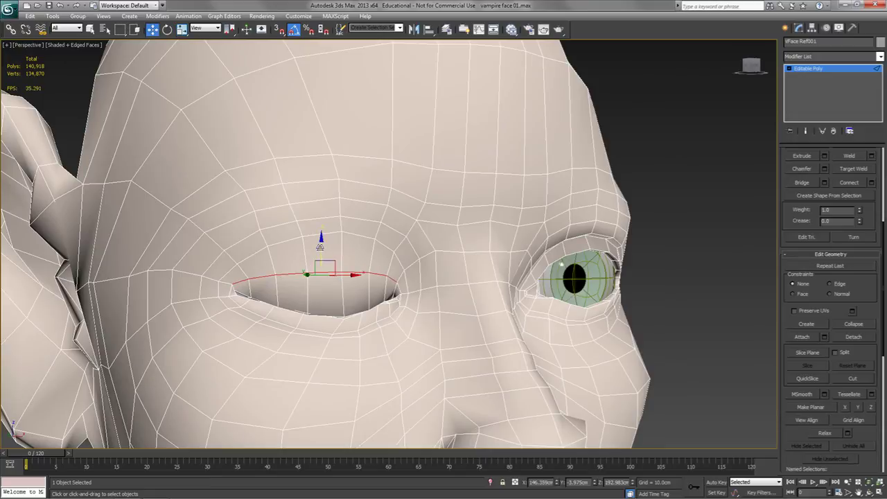
pyautogui.moveTo(320, 247); pyautogui.dragTo(323, 251)
pyautogui.keyDown('alt'); pyautogui.moveTo(314, 292); pyautogui.dragTo(354, 295, button='middle'); pyautogui.keyUp('alt')
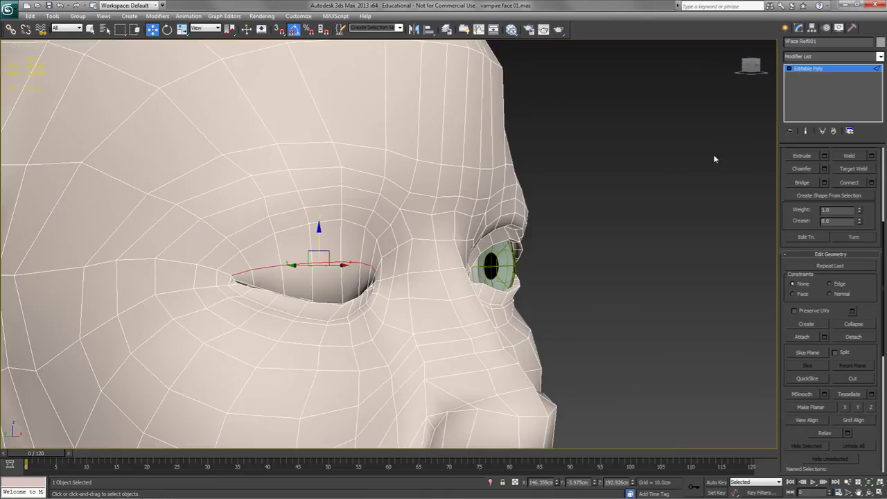
# Add TurboSmooth separated by smoothing groups to the head and examine the closed eyelid without edged faces
pyautogui.click(819, 70)
pyautogui.click(880, 59)
pyautogui.scroll(-5, 807, 323)
pyautogui.scroll(-5, 821, 437)
pyautogui.click(817, 413)
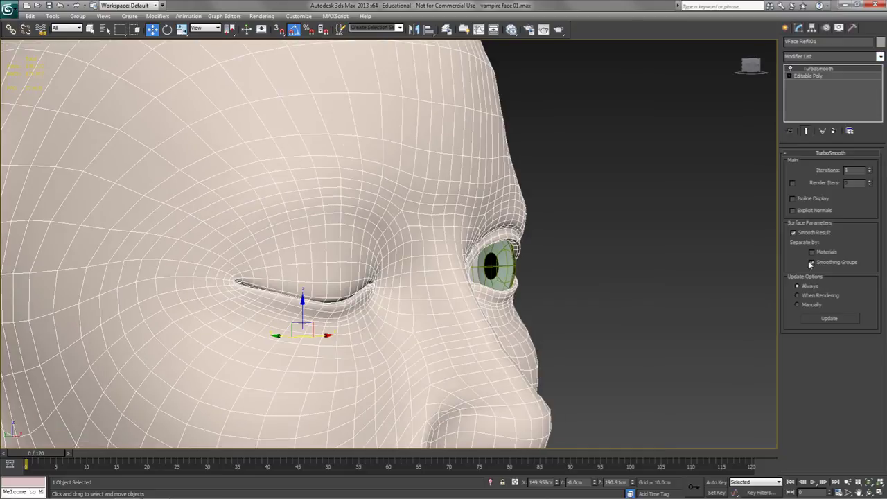
pyautogui.keyDown('alt'); pyautogui.moveTo(501, 284); pyautogui.dragTo(519, 271, button='middle'); pyautogui.keyUp('alt')
pyautogui.scroll(-4, 442, 295)
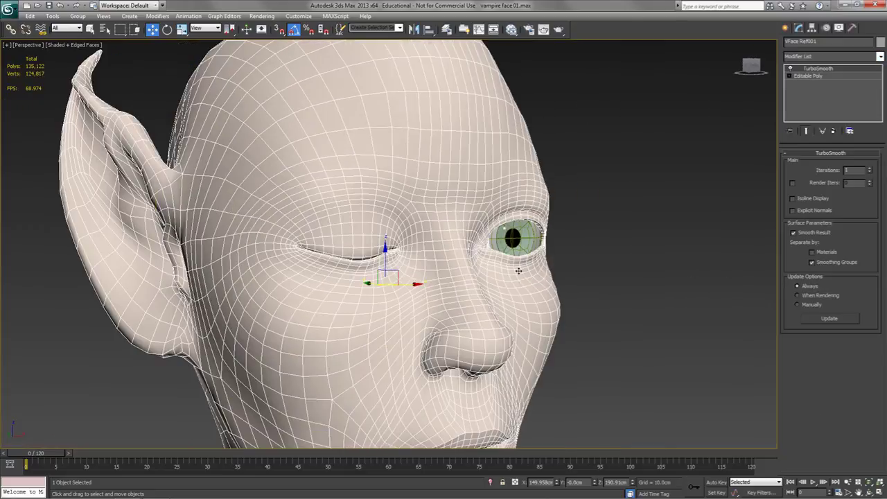
pyautogui.scroll(4, 473, 271)
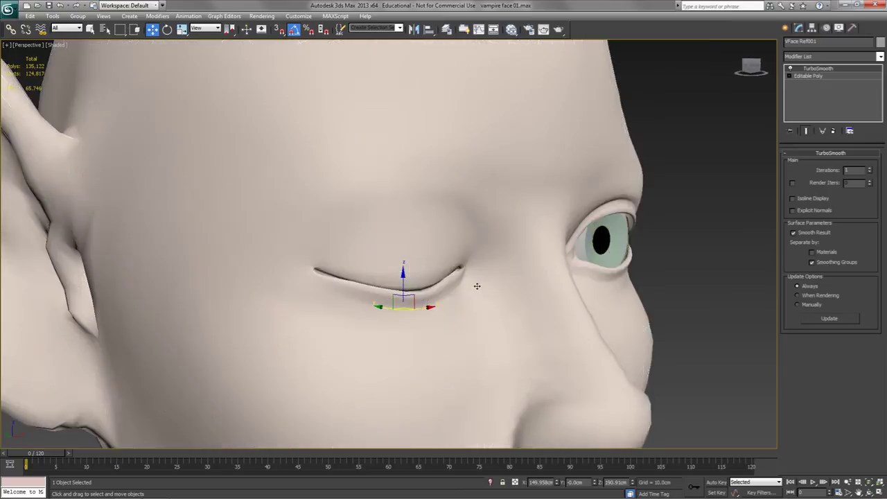
pyautogui.press('F4')
pyautogui.scroll(-3, 477, 285)
pyautogui.keyDown('alt'); pyautogui.moveTo(435, 280); pyautogui.dragTo(408, 298, button='middle'); pyautogui.keyUp('alt')
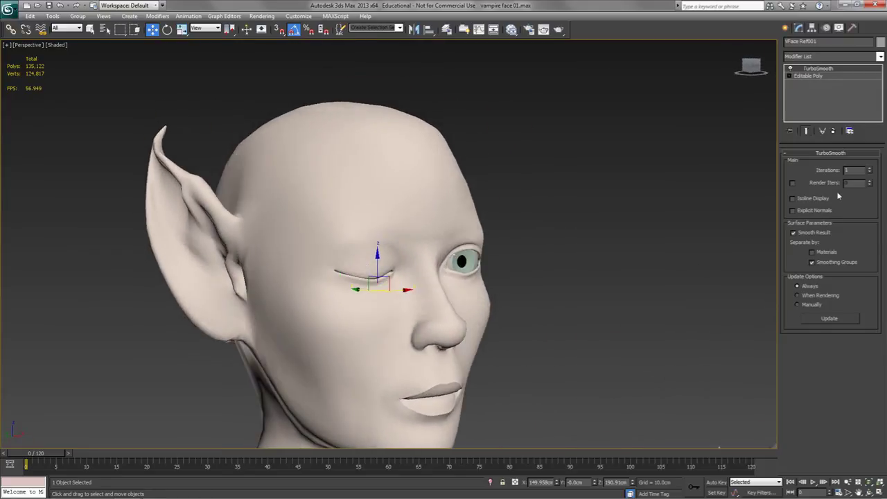
# Remove the TurboSmooth modifier from the head and turn the edged faces display back on
pyautogui.click(835, 131)
pyautogui.press('F4')
pyautogui.moveTo(437, 278)
pyautogui.keyDown('alt'); pyautogui.mouseDown(button='middle')
pyautogui.moveTo(427, 275)
pyautogui.moveTo(434, 292)
pyautogui.moveTo(470, 257)
pyautogui.moveTo(455, 249)
pyautogui.mouseUp(button='middle'); pyautogui.keyUp('alt')
pyautogui.scroll(2, 435, 292)
pyautogui.scroll(2, 447, 292)
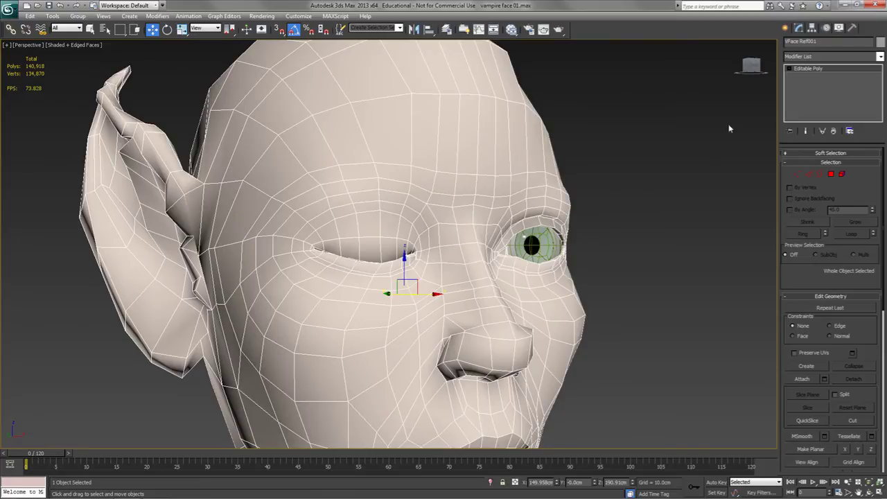
# Rename the head with the closed right eye as Eye RT Closed
pyautogui.click(482, 171)
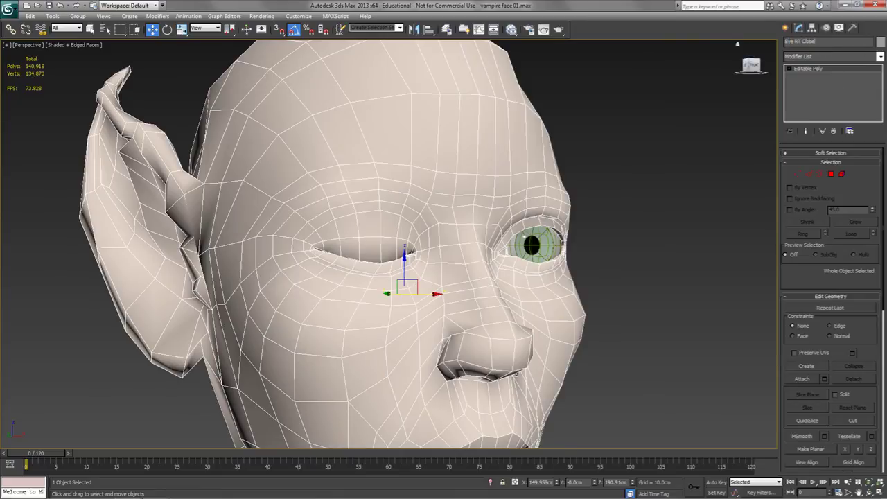
pyautogui.scroll(-8, 468, 309)
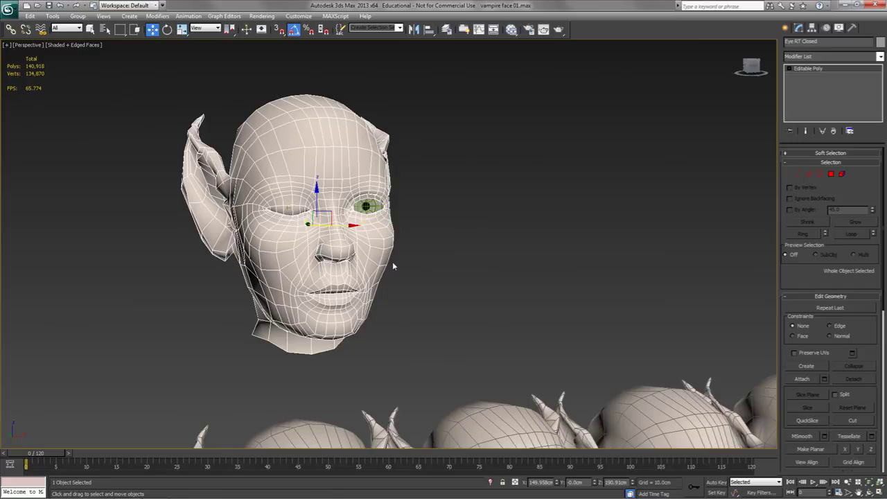
pyautogui.moveTo(392, 261); pyautogui.dragTo(397, 195, button='middle')
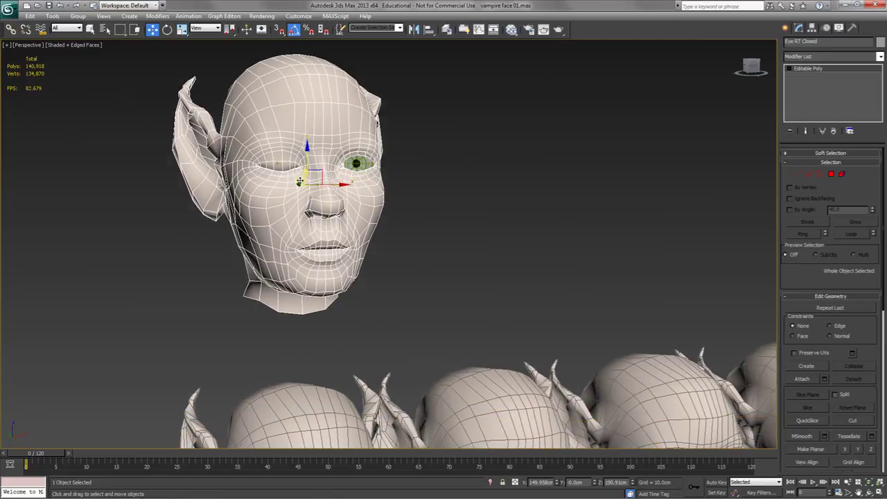
# Copy the open-eyed reference head, placing the copies in a row beside the Eye RT Closed head in the front view
pyautogui.moveTo(295, 223); pyautogui.dragTo(315, 204, button='middle')
pyautogui.scroll(-4, 314, 205)
pyautogui.moveTo(273, 236); pyautogui.dragTo(444, 180, button='middle')
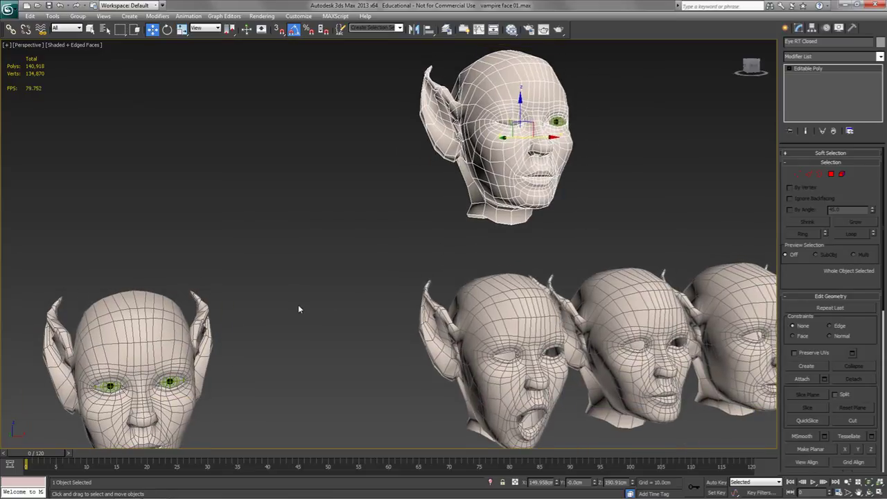
pyautogui.moveTo(301, 307); pyautogui.dragTo(329, 293, button='middle')
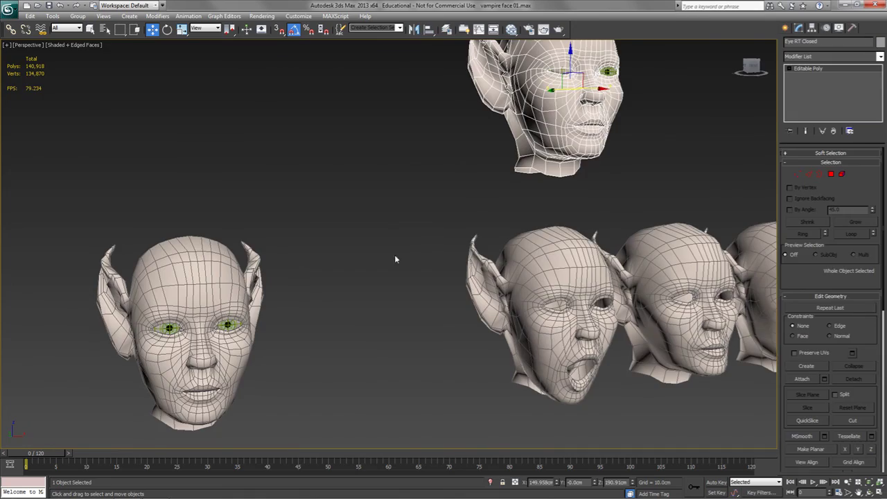
pyautogui.press('f')
pyautogui.keyDown('shift'); pyautogui.moveTo(509, 174); pyautogui.dragTo(593, 178); pyautogui.keyUp('shift')
pyautogui.moveTo(541, 194); pyautogui.dragTo(376, 242, button='middle')
pyautogui.keyDown('shift'); pyautogui.moveTo(447, 228); pyautogui.dragTo(531, 228); pyautogui.keyUp('shift')
pyautogui.keyDown('shift'); pyautogui.moveTo(531, 227); pyautogui.dragTo(603, 227); pyautogui.keyUp('shift')
# On the first open-eyed head copy, select the right eye's lid polygons from an edge selection, excluding the polygons outside that eyelid
pyautogui.click(409, 225)
pyautogui.press('z')
pyautogui.press('p')
pyautogui.keyDown('alt'); pyautogui.moveTo(392, 228); pyautogui.dragTo(378, 288, button='middle'); pyautogui.keyUp('alt')
pyautogui.click(809, 173)
pyautogui.scroll(3, 347, 332)
pyautogui.keyDown('alt'); pyautogui.moveTo(347, 333); pyautogui.dragTo(340, 288, button='middle'); pyautogui.keyUp('alt')
pyautogui.click(831, 174)
pyautogui.press('f')
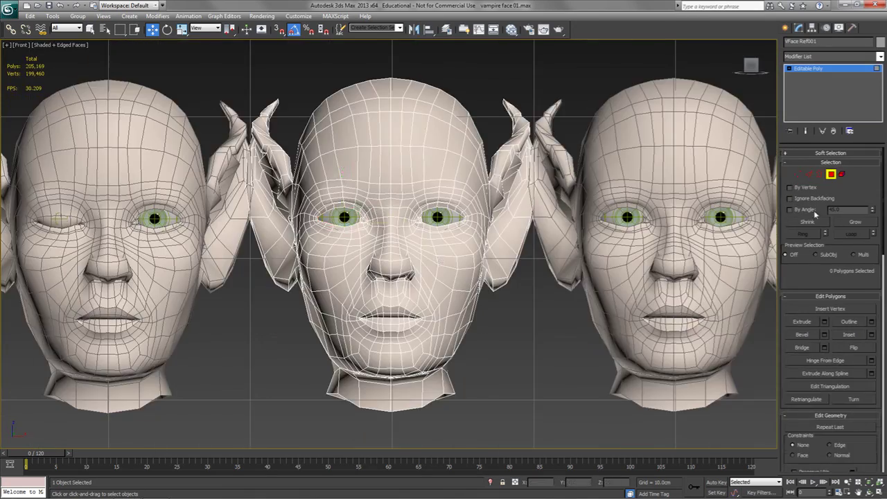
pyautogui.click(820, 174)
pyautogui.scroll(8, 331, 211)
pyautogui.keyDown('ctrl'); pyautogui.click(831, 174); pyautogui.keyUp('ctrl')
pyautogui.keyDown('alt'); pyautogui.moveTo(582, 329); pyautogui.dragTo(215, 258); pyautogui.keyUp('alt')
# Shift the selected right eyelid polygons slightly on the first open-eyed head copy
pyautogui.press('p')
pyautogui.keyDown('alt'); pyautogui.moveTo(396, 242); pyautogui.dragTo(471, 236, button='middle'); pyautogui.keyUp('alt')
pyautogui.keyDown('alt'); pyautogui.moveTo(404, 216); pyautogui.dragTo(472, 215, button='middle'); pyautogui.keyUp('alt')
pyautogui.moveTo(376, 212); pyautogui.dragTo(363, 212)
pyautogui.moveTo(388, 210)
pyautogui.keyDown('alt'); pyautogui.mouseDown(button='middle')
pyautogui.moveTo(352, 208)
pyautogui.moveTo(411, 206)
pyautogui.moveTo(342, 211)
pyautogui.moveTo(386, 212)
pyautogui.mouseUp(button='middle'); pyautogui.keyUp('alt')
pyautogui.click(831, 174)
# On the second open-eyed head copy, convert an edge ring selection to polygons and keep only the right eye's lower lid selected
pyautogui.scroll(-8, 392, 178)
pyautogui.click(395, 143)
pyautogui.keyDown('alt'); pyautogui.moveTo(395, 143); pyautogui.dragTo(436, 144, button='middle'); pyautogui.keyUp('alt')
pyautogui.click(808, 176)
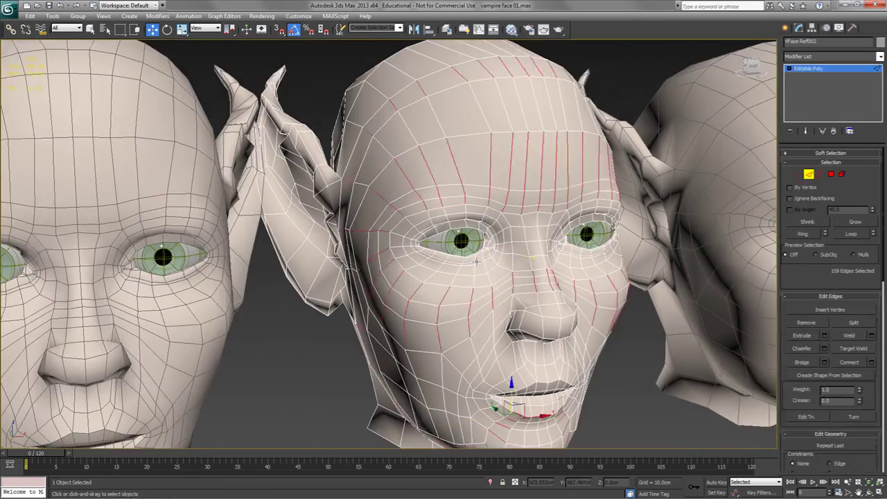
pyautogui.scroll(8, 443, 242)
pyautogui.keyDown('ctrl'); pyautogui.click(831, 174); pyautogui.keyUp('ctrl')
pyautogui.press('f')
pyautogui.scroll(3, 415, 263)
pyautogui.keyDown('alt'); pyautogui.moveTo(686, 151); pyautogui.dragTo(180, 142); pyautogui.keyUp('alt')
# Raise the right eye's lower lid polygons on the second copy over the lower part of the eyeball
pyautogui.press('p')
pyautogui.keyDown('alt'); pyautogui.moveTo(388, 236); pyautogui.dragTo(410, 239, button='middle'); pyautogui.keyUp('alt')
pyautogui.press('r')
pyautogui.moveTo(404, 200); pyautogui.dragTo(403, 236)
pyautogui.moveTo(403, 215)
pyautogui.keyDown('alt'); pyautogui.mouseDown(button='middle')
pyautogui.moveTo(451, 208)
pyautogui.moveTo(408, 222)
pyautogui.moveTo(485, 218)
pyautogui.moveTo(416, 221)
pyautogui.moveTo(402, 201)
pyautogui.mouseUp(button='middle'); pyautogui.keyUp('alt')
pyautogui.press('w')
# Select the row of seven edges along the base of the raised right lower lid and refine it
pyautogui.click(809, 174)
pyautogui.click(580, 286)
pyautogui.keyDown('ctrl'); pyautogui.click(524, 302); pyautogui.keyUp('ctrl')
pyautogui.keyDown('ctrl'); pyautogui.click(470, 314); pyautogui.keyUp('ctrl')
pyautogui.keyDown('ctrl'); pyautogui.click(375, 309); pyautogui.keyUp('ctrl')
pyautogui.keyDown('ctrl'); pyautogui.click(298, 284); pyautogui.keyUp('ctrl')
pyautogui.keyDown('alt'); pyautogui.moveTo(388, 305); pyautogui.dragTo(430, 305, button='middle'); pyautogui.keyUp('alt')
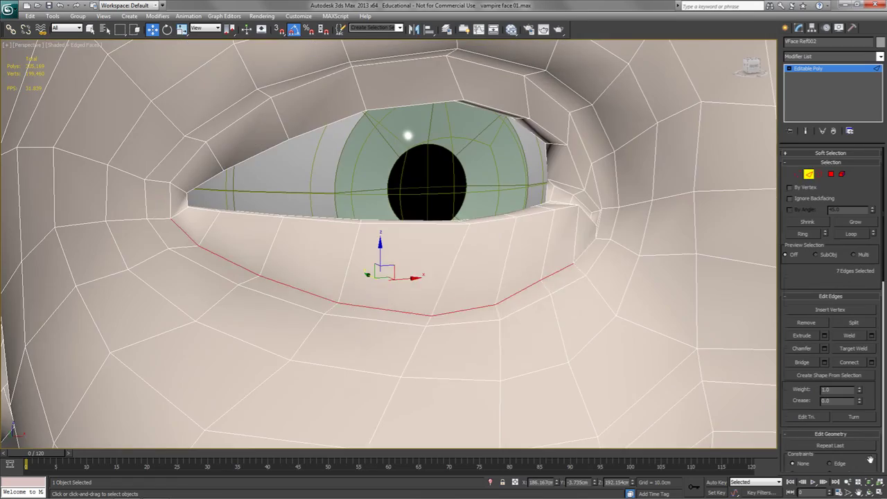
pyautogui.moveTo(784, 404); pyautogui.dragTo(783, 228)
pyautogui.click(848, 437)
pyautogui.click(394, 289)
# On the third open-eyed head copy, convert an edge ring selection to polygons and keep only the right eye's six lower lid polygons
pyautogui.keyDown('alt'); pyautogui.moveTo(394, 291); pyautogui.dragTo(270, 267, button='middle'); pyautogui.keyUp('alt')
pyautogui.scroll(-5, 353, 276)
pyautogui.press('2')
pyautogui.click(328, 266)
pyautogui.click(727, 208)
pyautogui.click(808, 174)
pyautogui.click(807, 234)
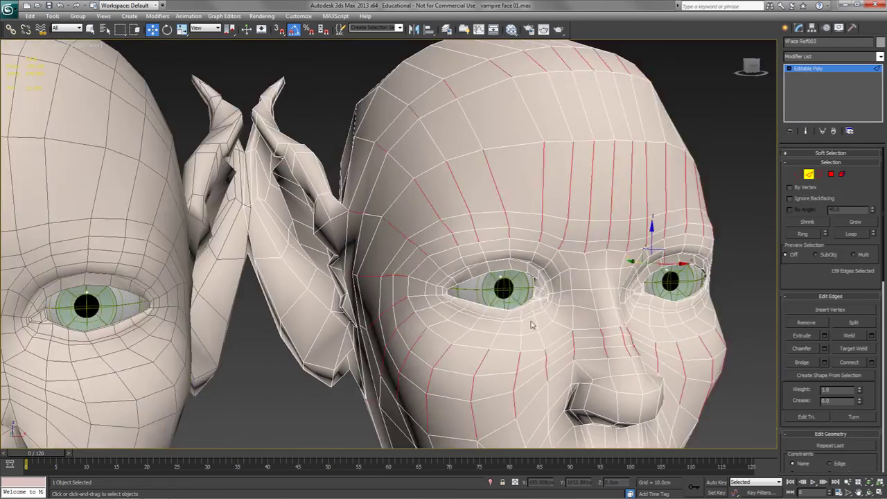
pyautogui.scroll(5, 503, 287)
pyautogui.click(814, 235)
pyautogui.keyDown('ctrl'); pyautogui.click(830, 174); pyautogui.keyUp('ctrl')
pyautogui.press('f')
pyautogui.press('z')
# Lower the third copy's right lower lid to expose more of the eyeball, and adjust two vertices on the lid's rim
pyautogui.keyDown('alt'); pyautogui.moveTo(396, 269); pyautogui.dragTo(388, 308, button='middle'); pyautogui.keyUp('alt')
pyautogui.press('w')
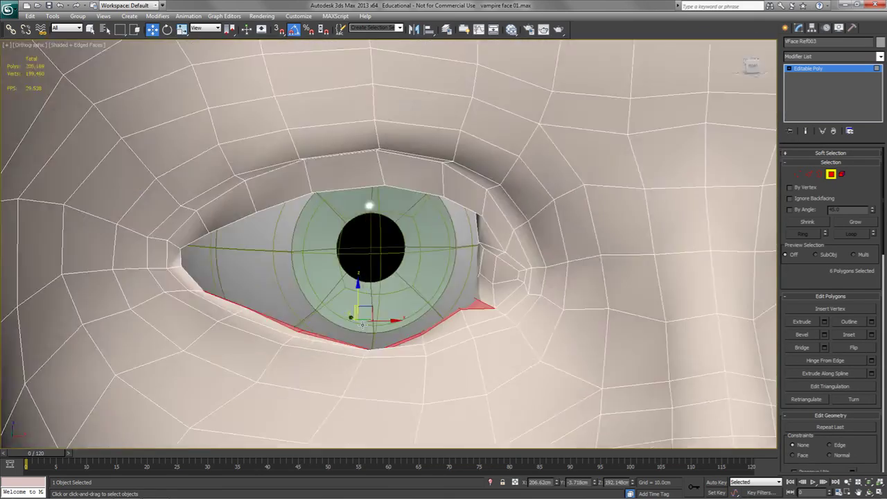
pyautogui.press('1')
pyautogui.moveTo(430, 389); pyautogui.dragTo(249, 340, button='middle')
pyautogui.click(284, 344)
pyautogui.click(408, 383)
pyautogui.keyDown('alt'); pyautogui.moveTo(360, 361); pyautogui.dragTo(388, 381, button='middle'); pyautogui.keyUp('alt')
pyautogui.keyDown('ctrl'); pyautogui.click(408, 379); pyautogui.keyUp('ctrl')
pyautogui.moveTo(420, 365); pyautogui.dragTo(414, 360)
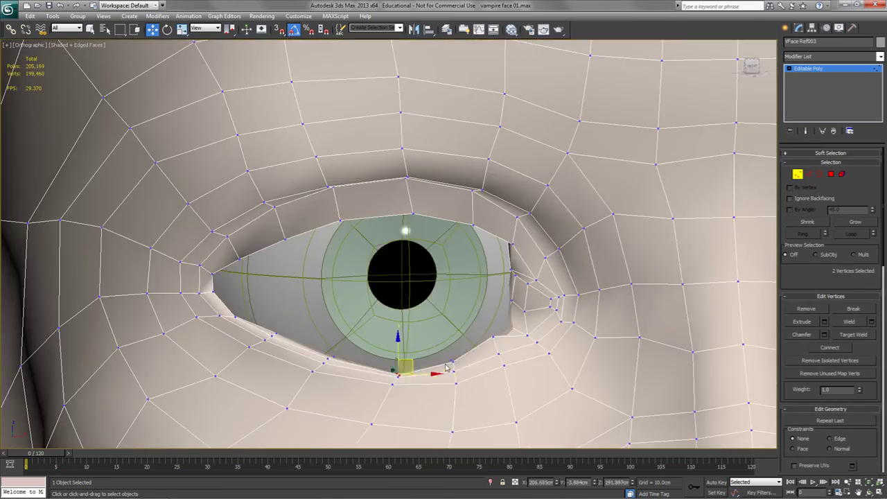
# Return to the six lower lid polygons of the third copy's right eye and inspect the lid from the side
pyautogui.scroll(-5, 485, 333)
pyautogui.press('4')
pyautogui.click(398, 305)
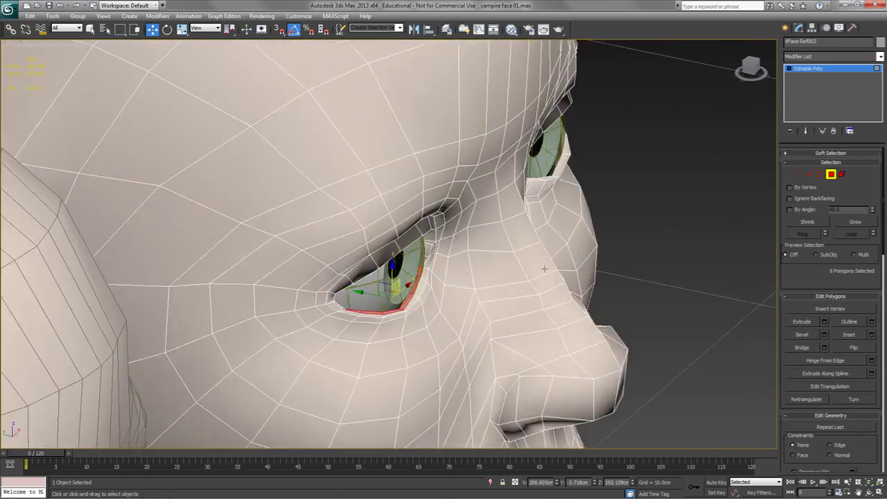